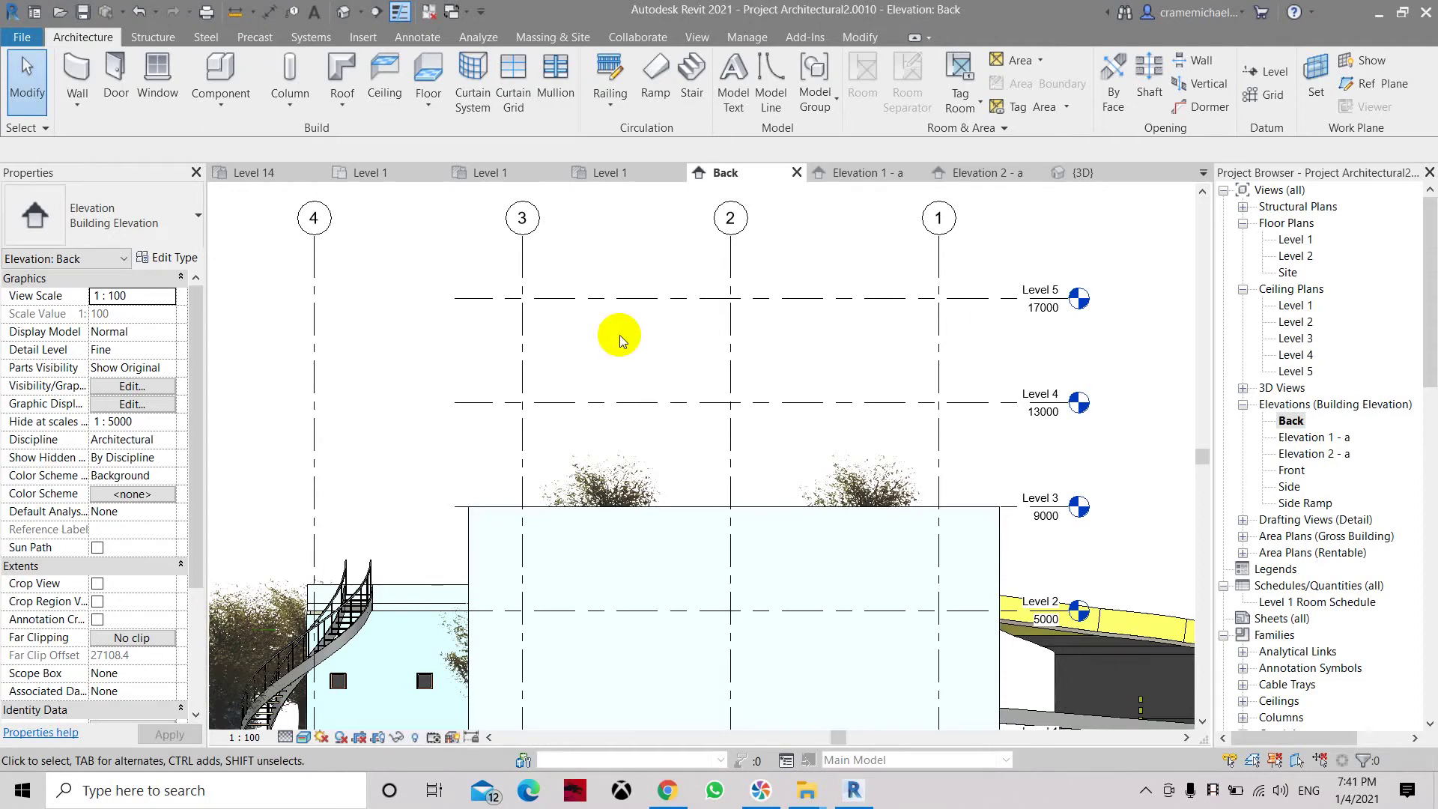
Draw a horizontal reference plane from left to right between Level 4 and Level 5 in the Back elevation
scroll(620, 341, down, 2)
scroll(732, 308, up, 1)
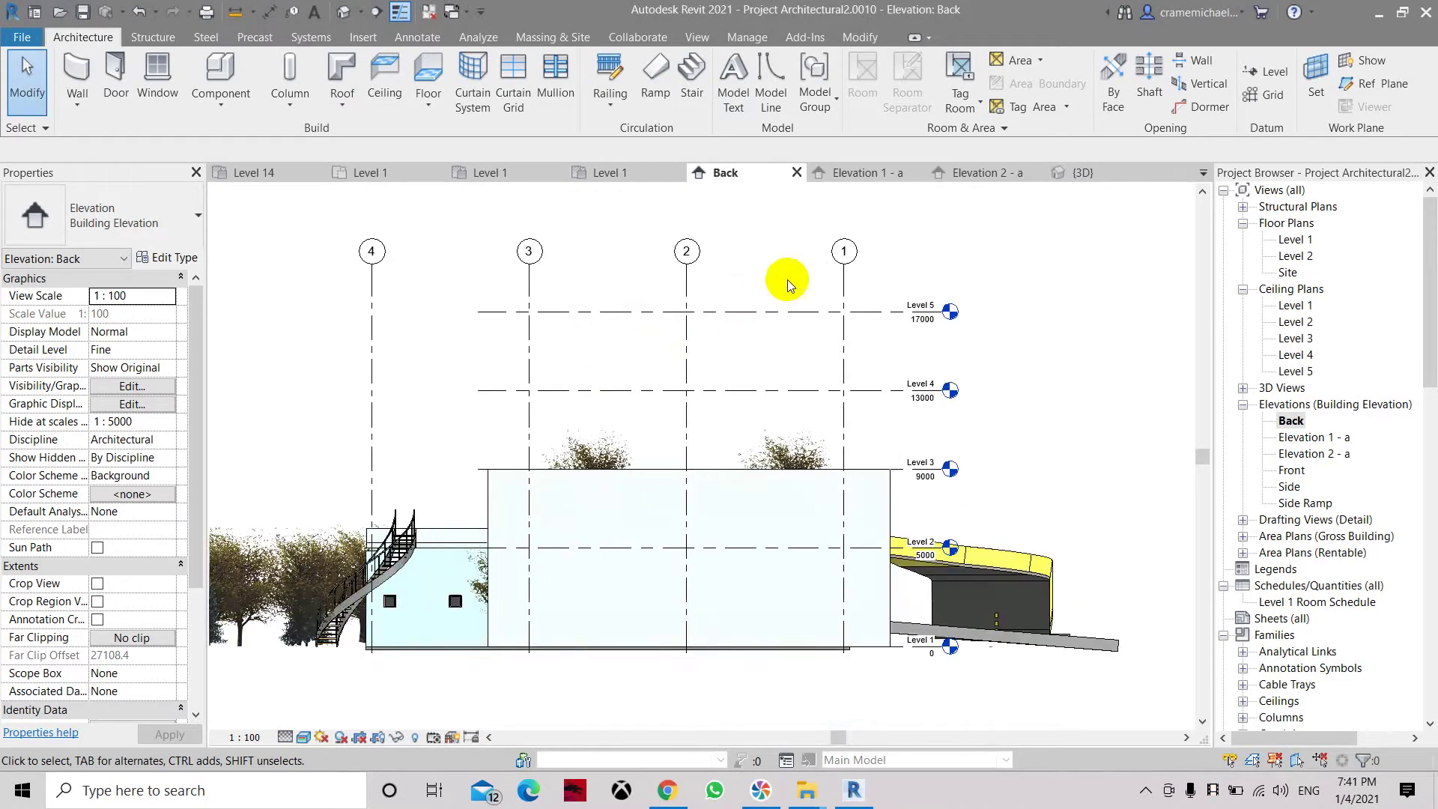
click(1384, 84)
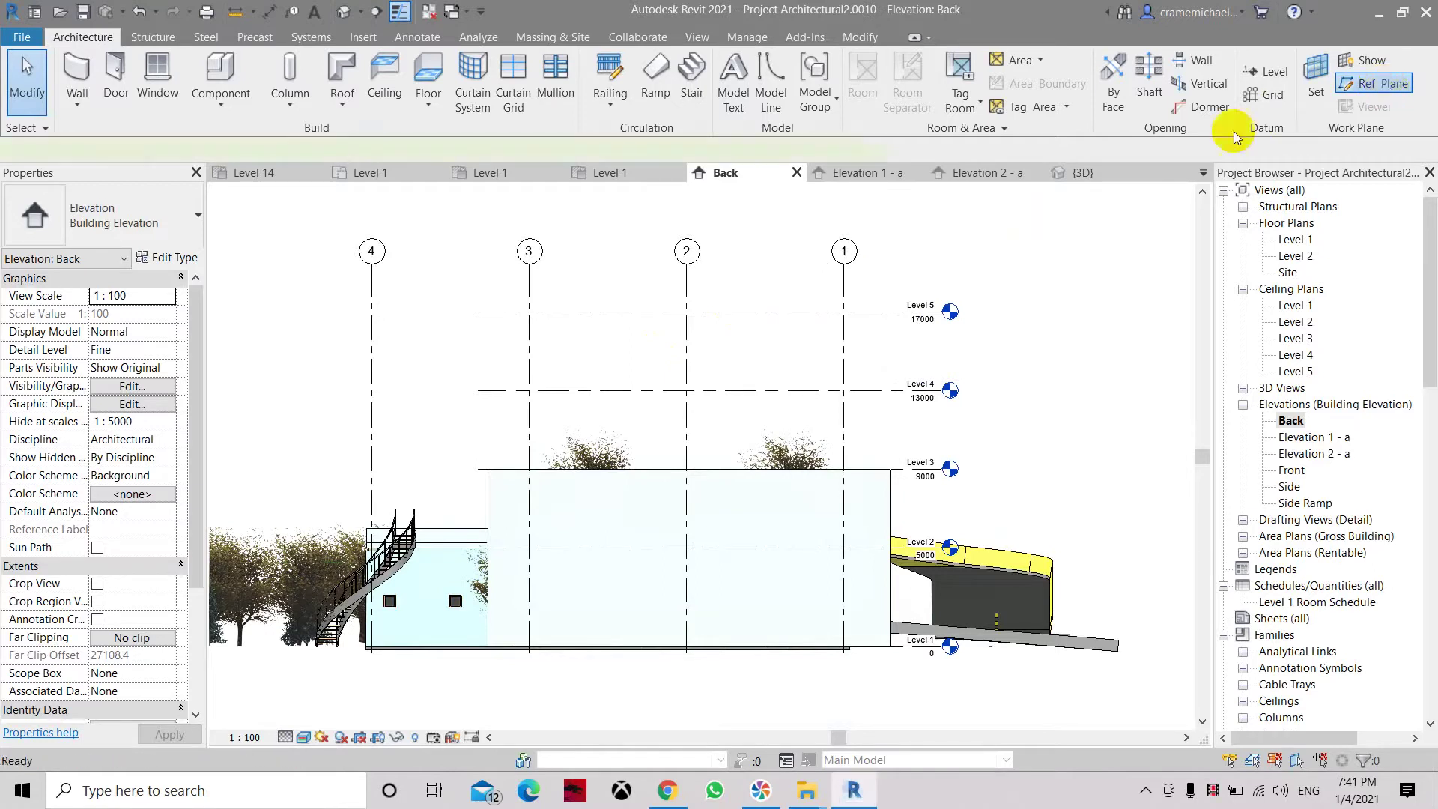
click(412, 346)
click(906, 344)
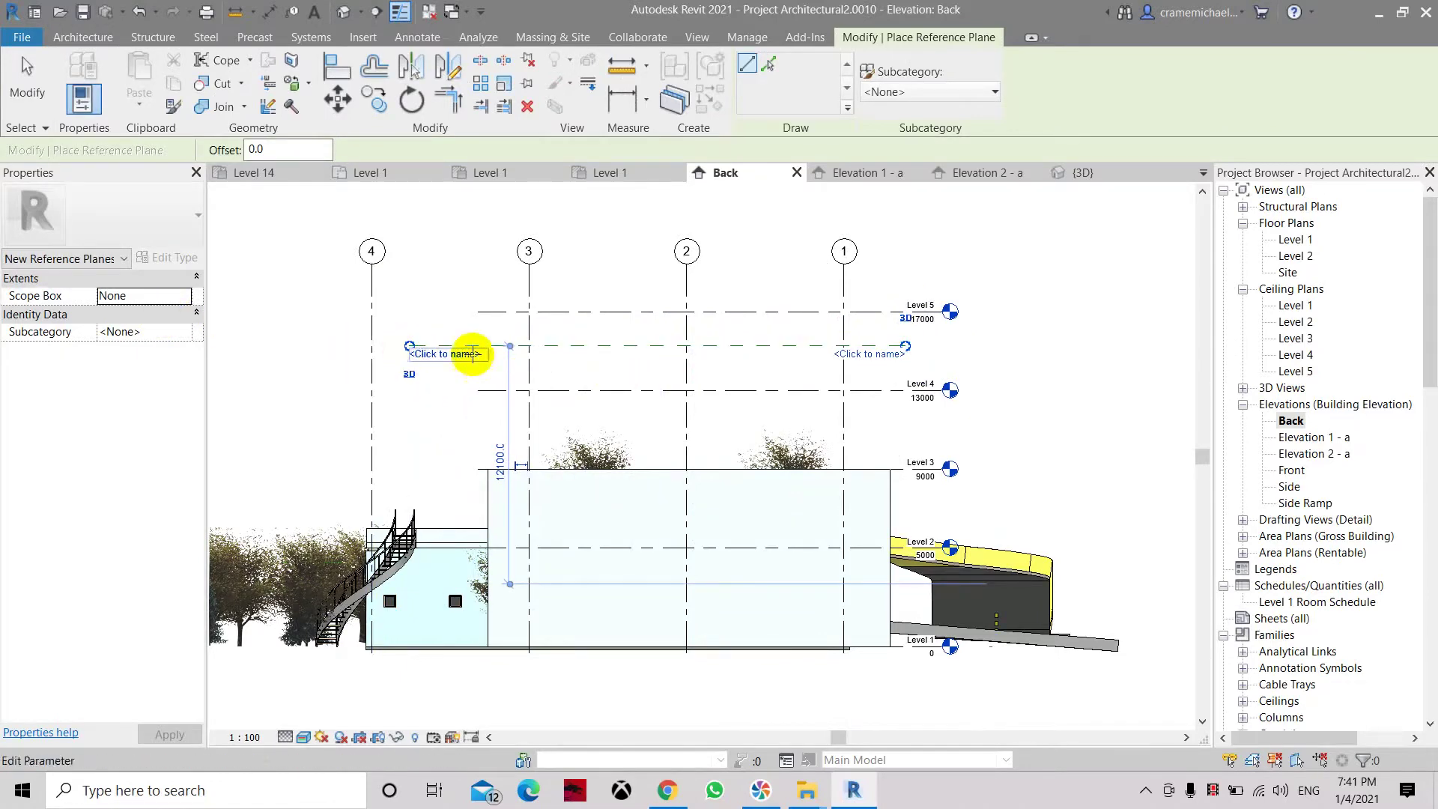
key(Escape)
key(Escape)
Name the new reference plane "Left To Righ"
click(497, 346)
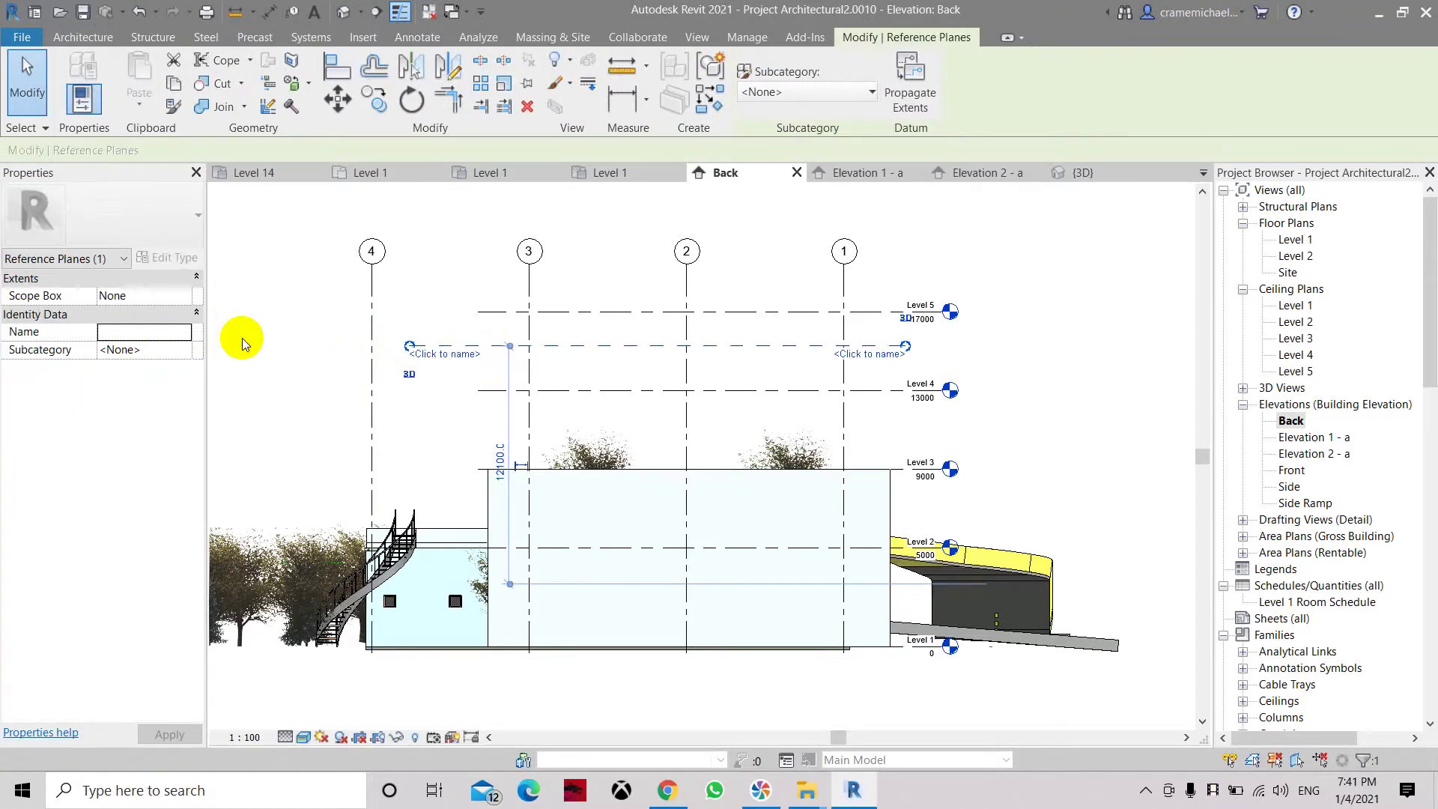
key(r)
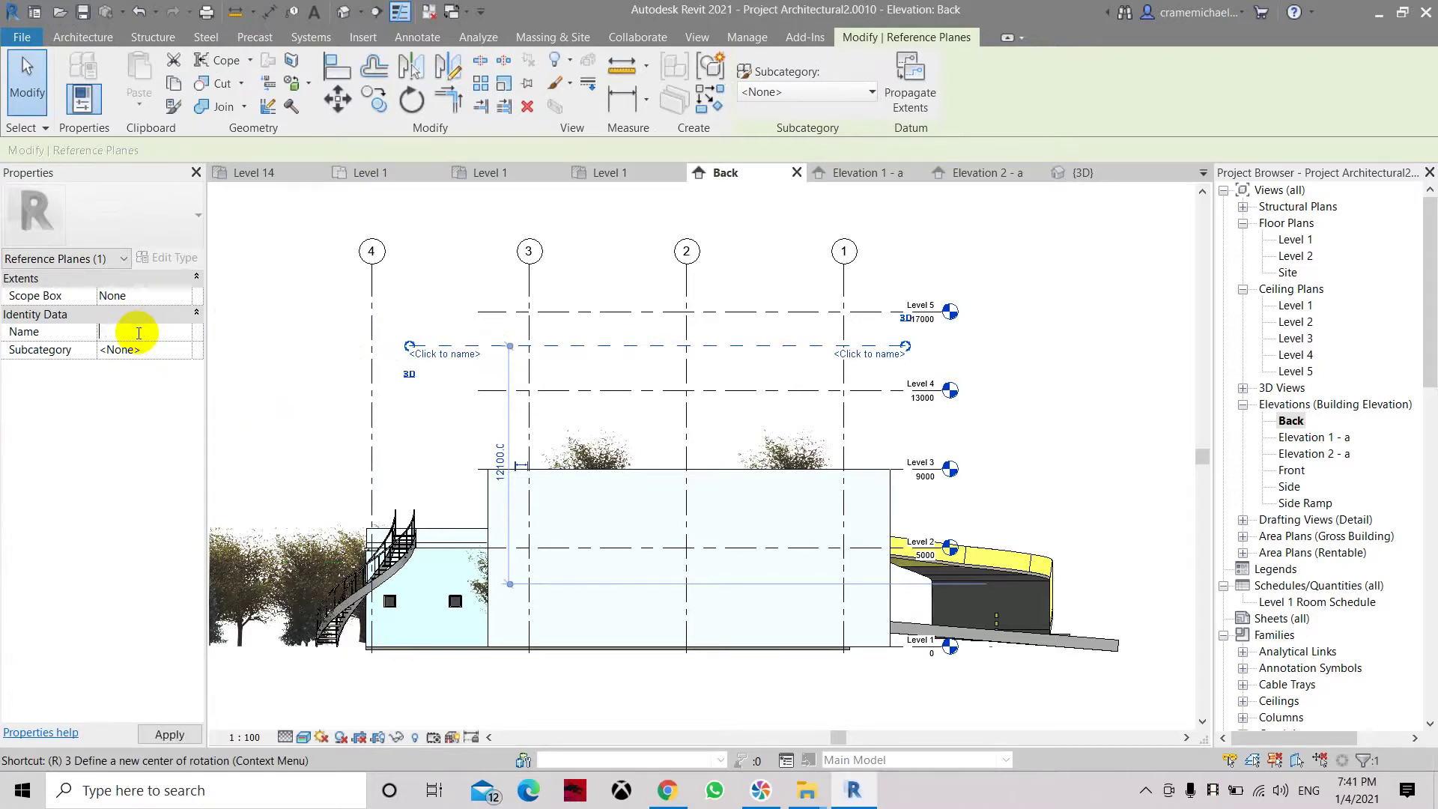
click(139, 332)
text(Left To Righ)
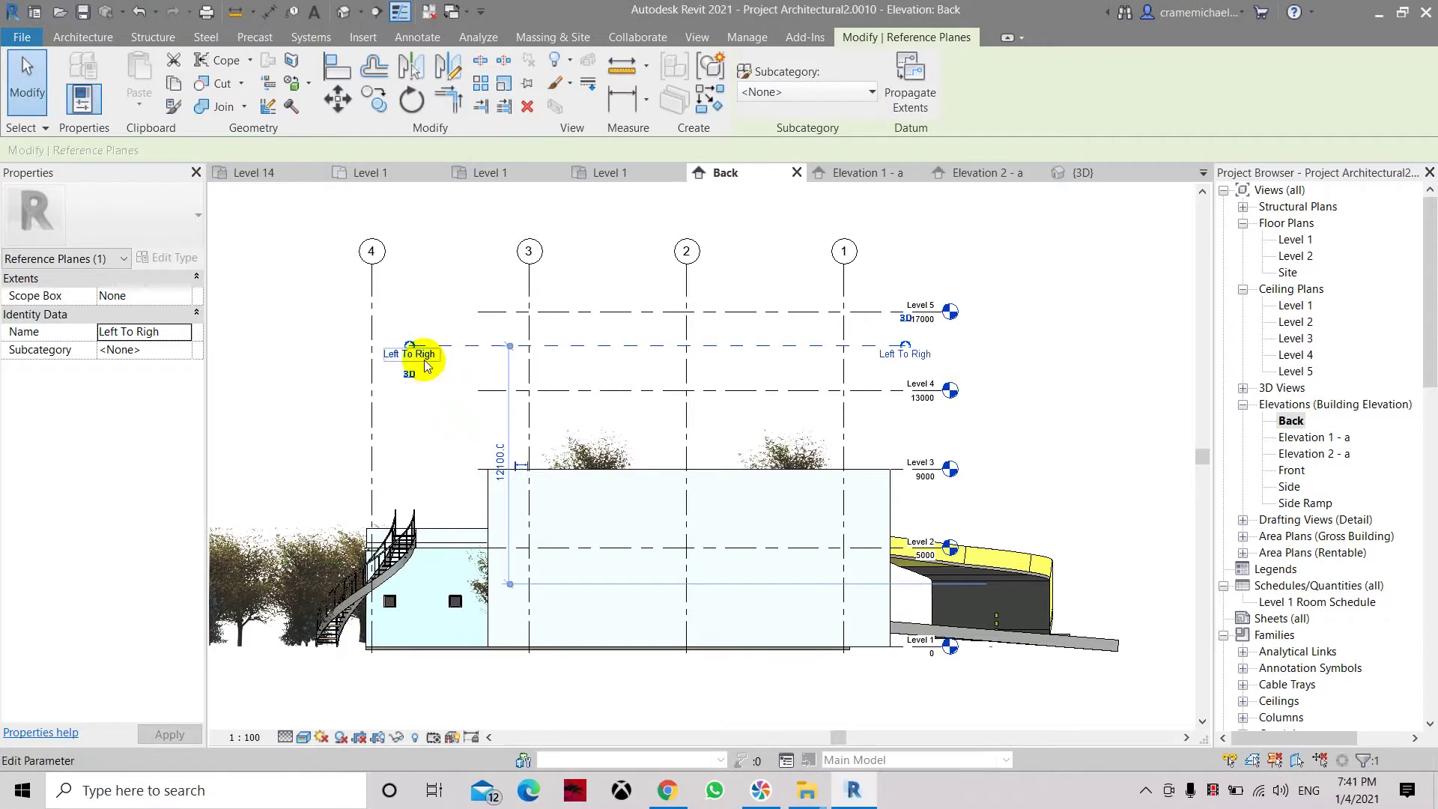
click(419, 355)
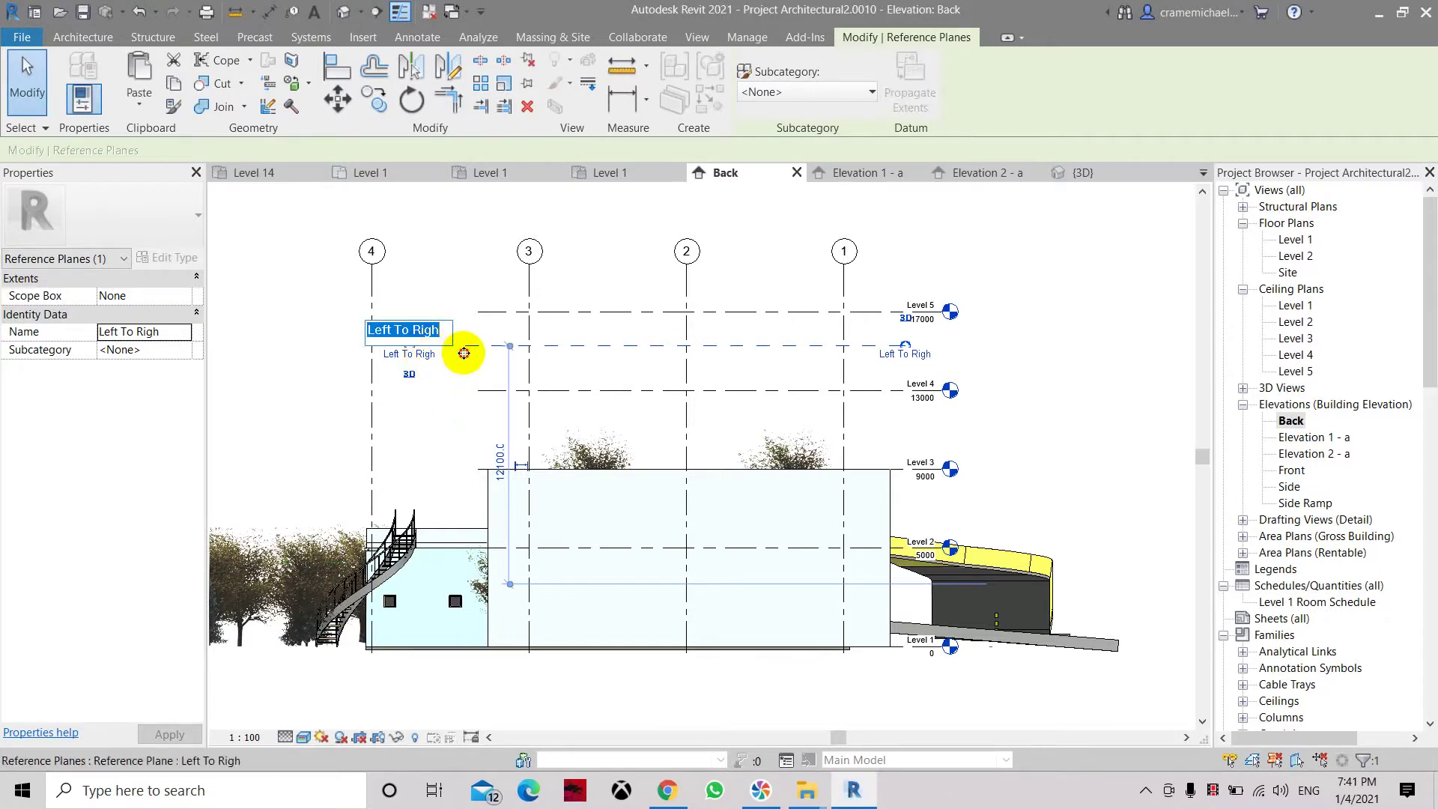
key(Escape)
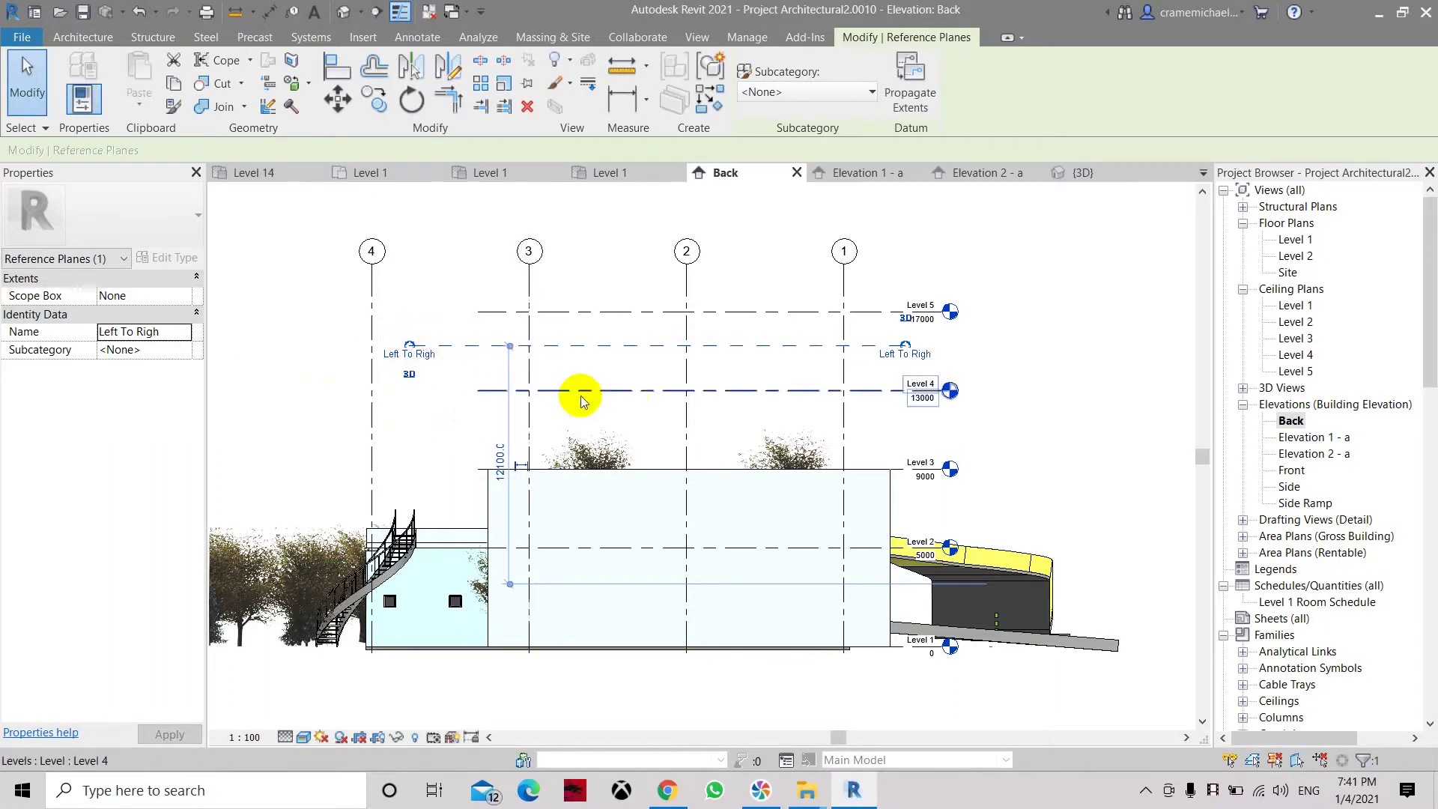
click(709, 402)
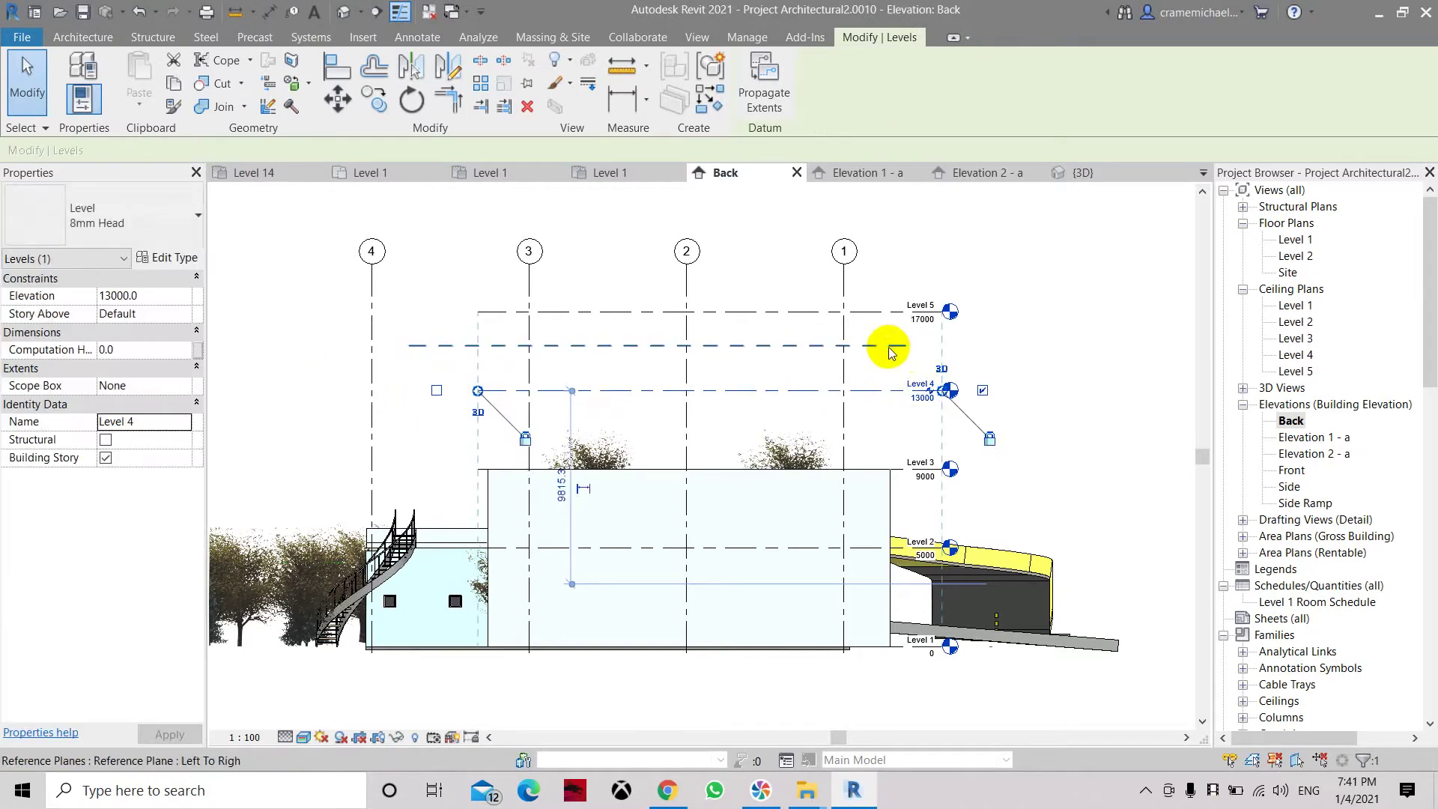
key(Escape)
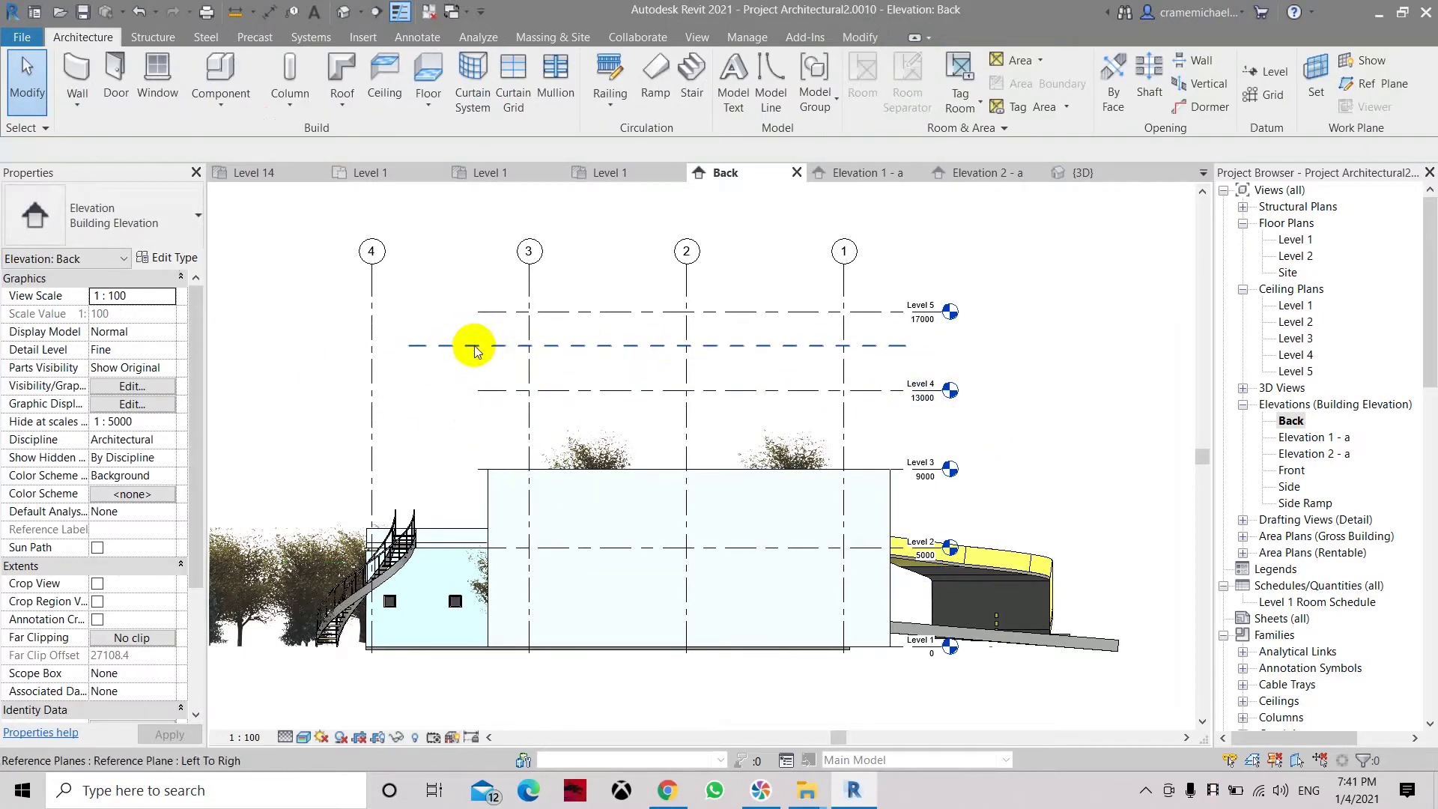
click(474, 345)
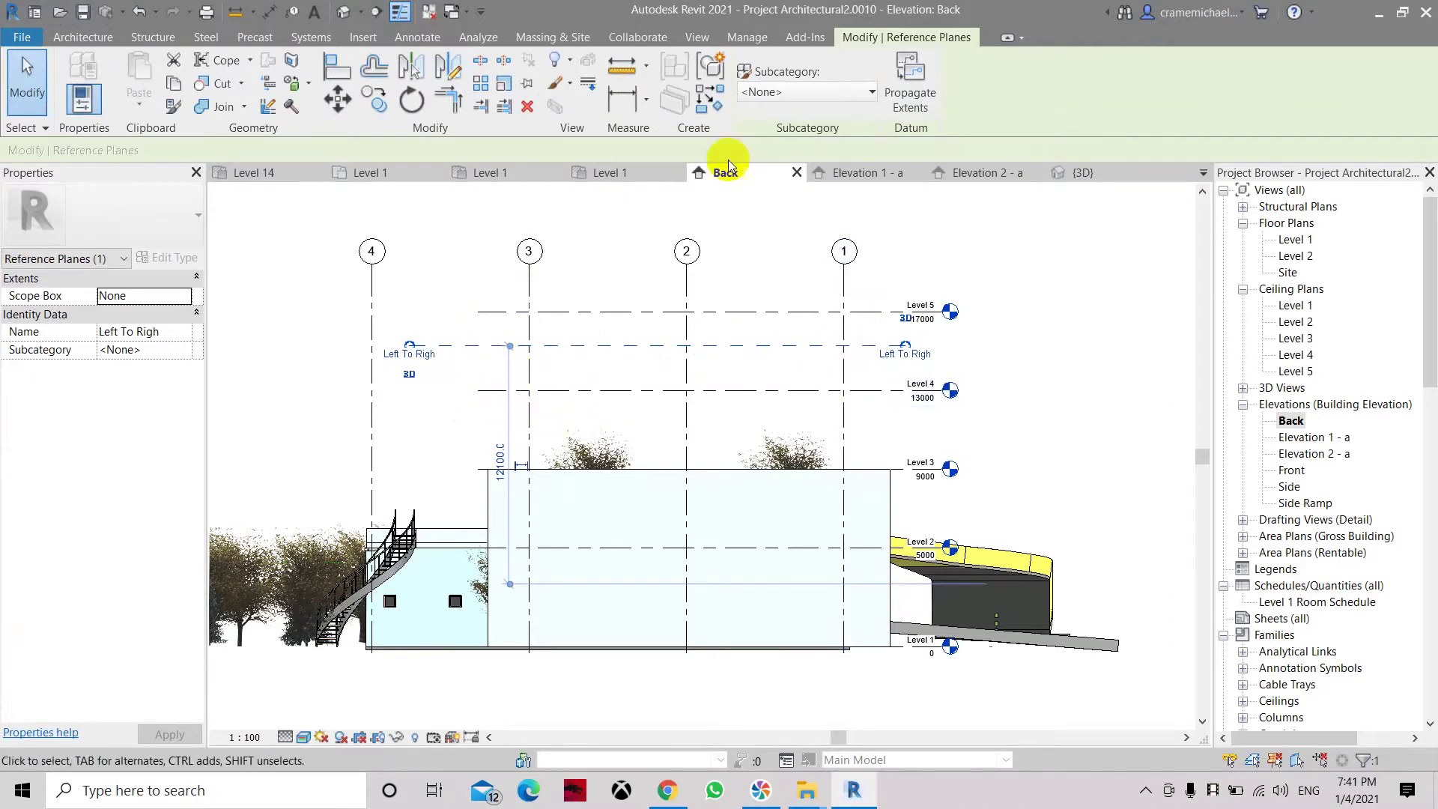
Draw a second horizontal reference plane from right to left above Level 5 and name it "Right To Left"
click(58, 41)
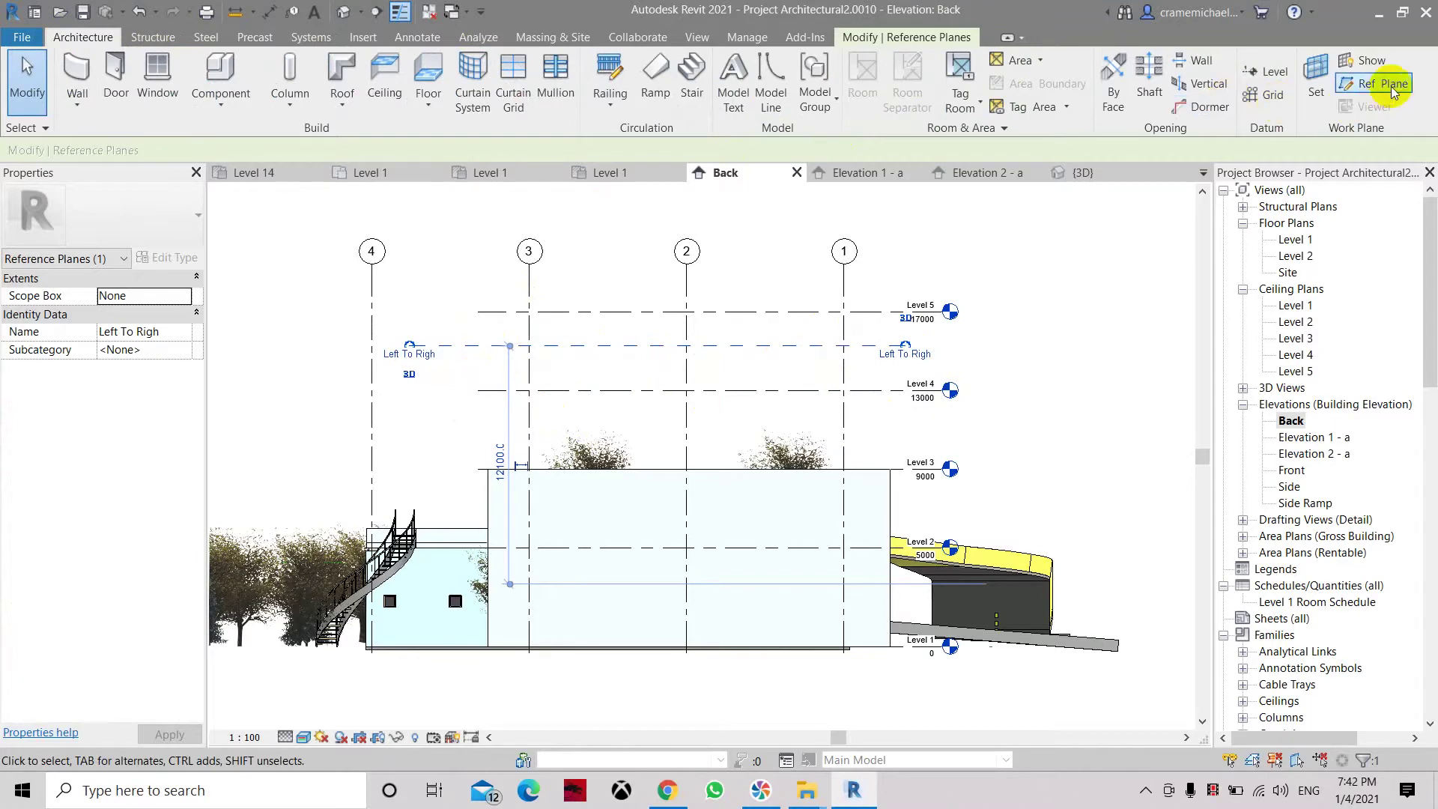
key(r)
key(p)
scroll(893, 299, up, 1)
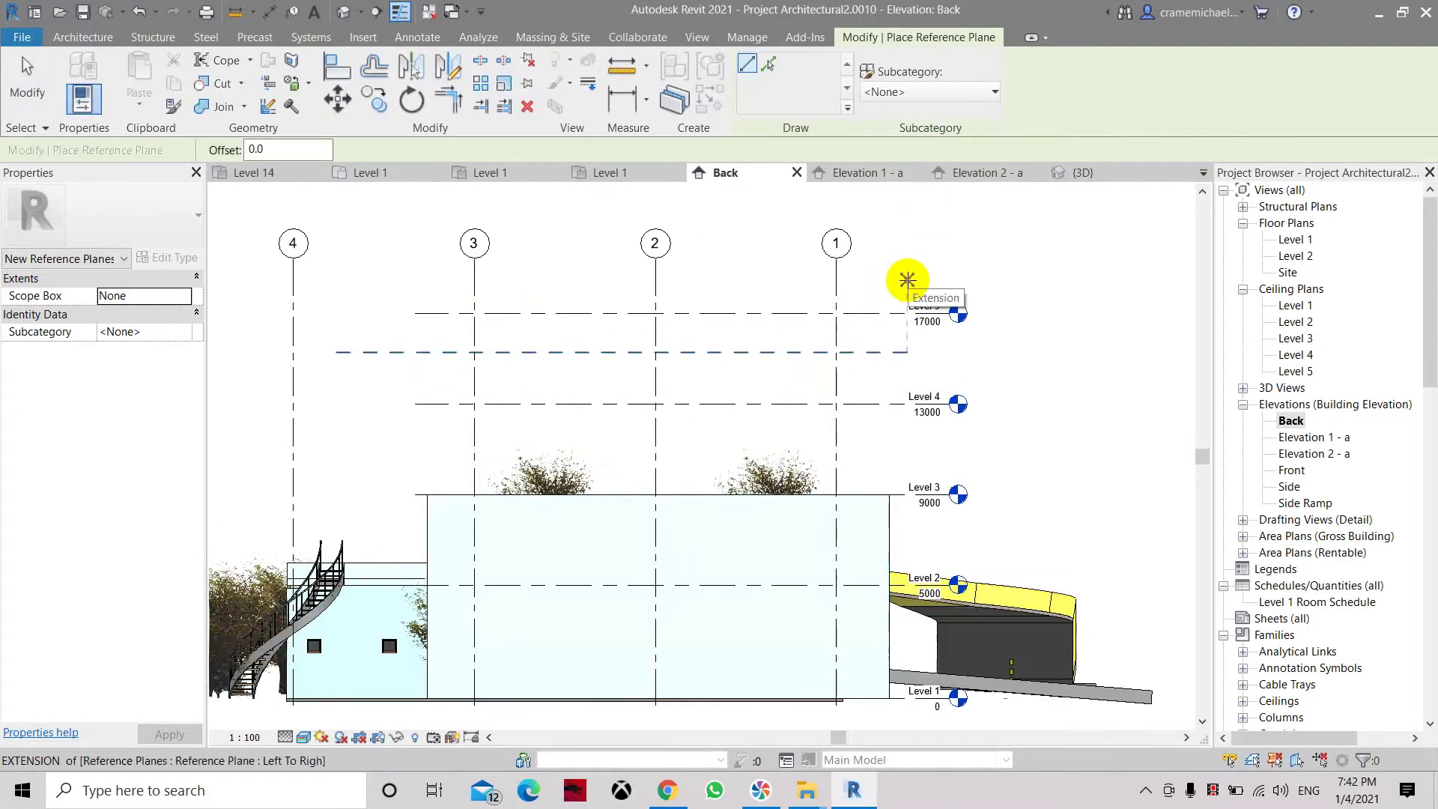
click(906, 279)
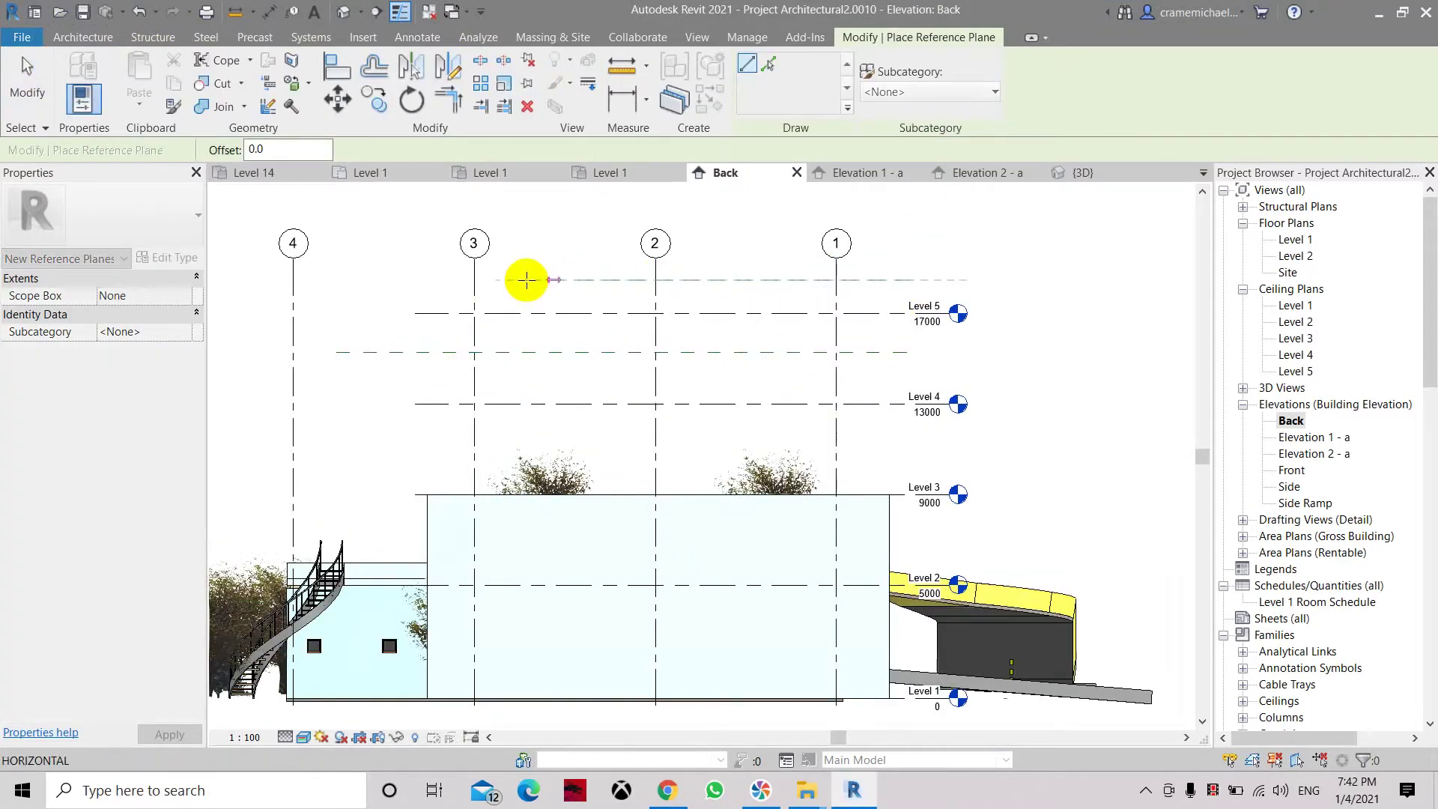
click(338, 279)
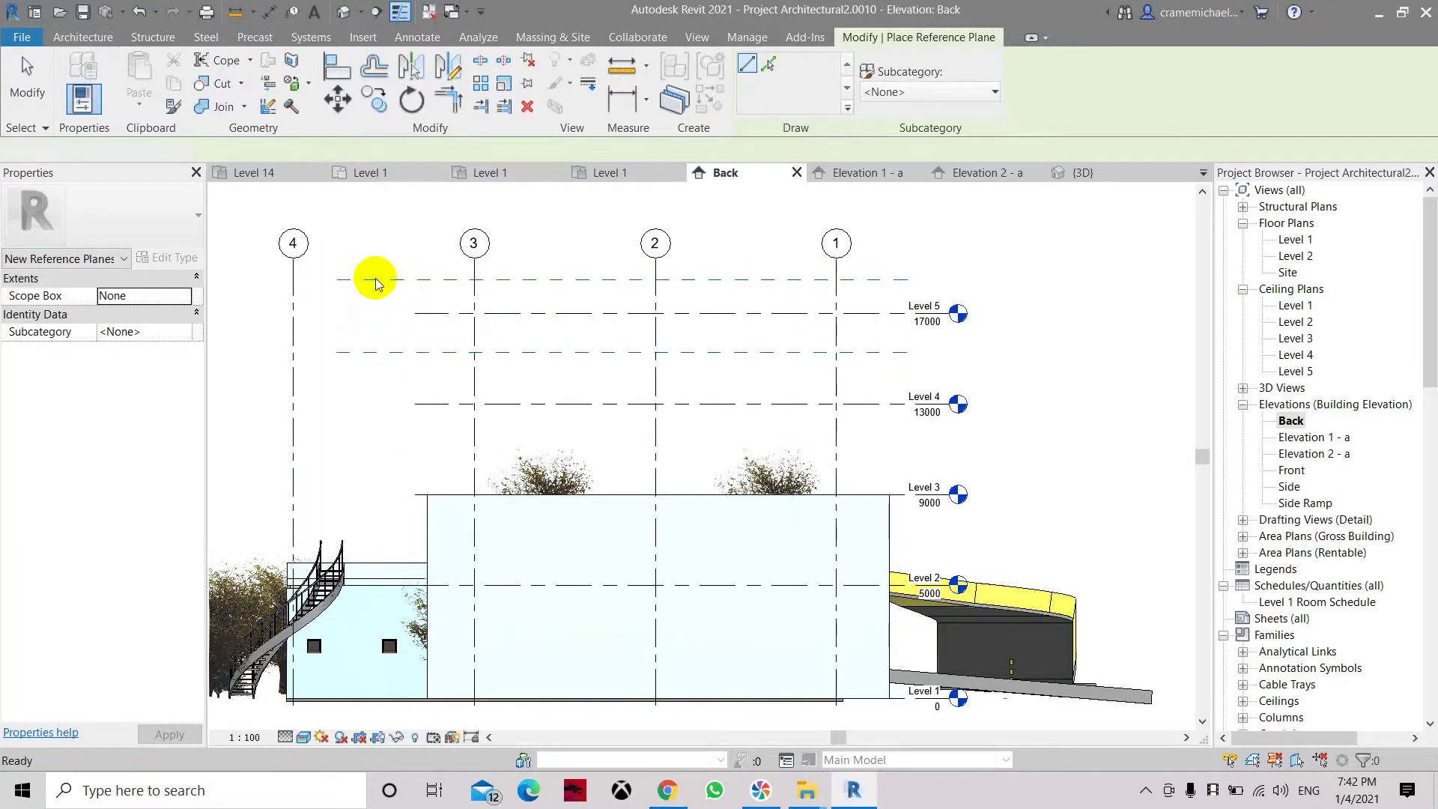
key(Escape)
click(371, 279)
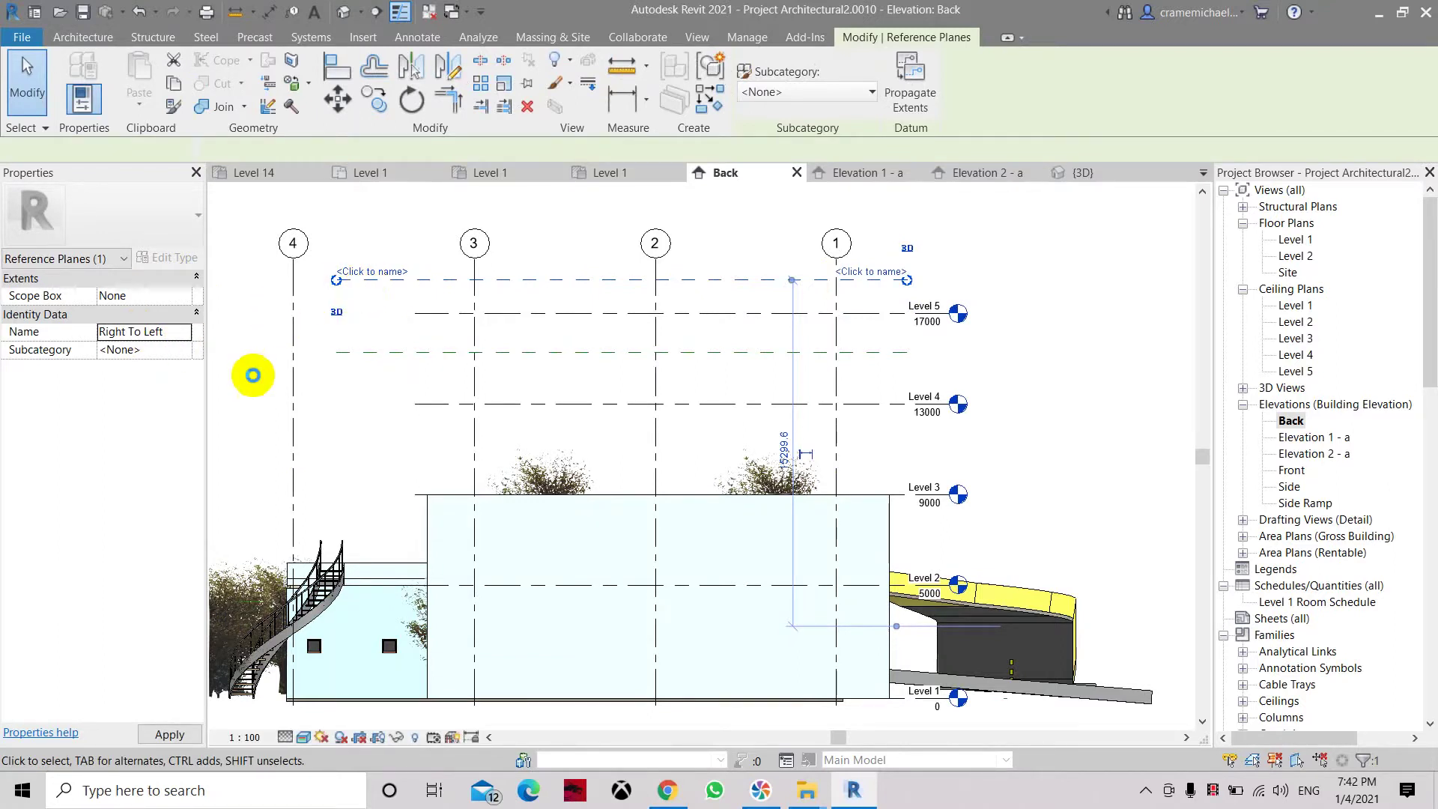
click(170, 734)
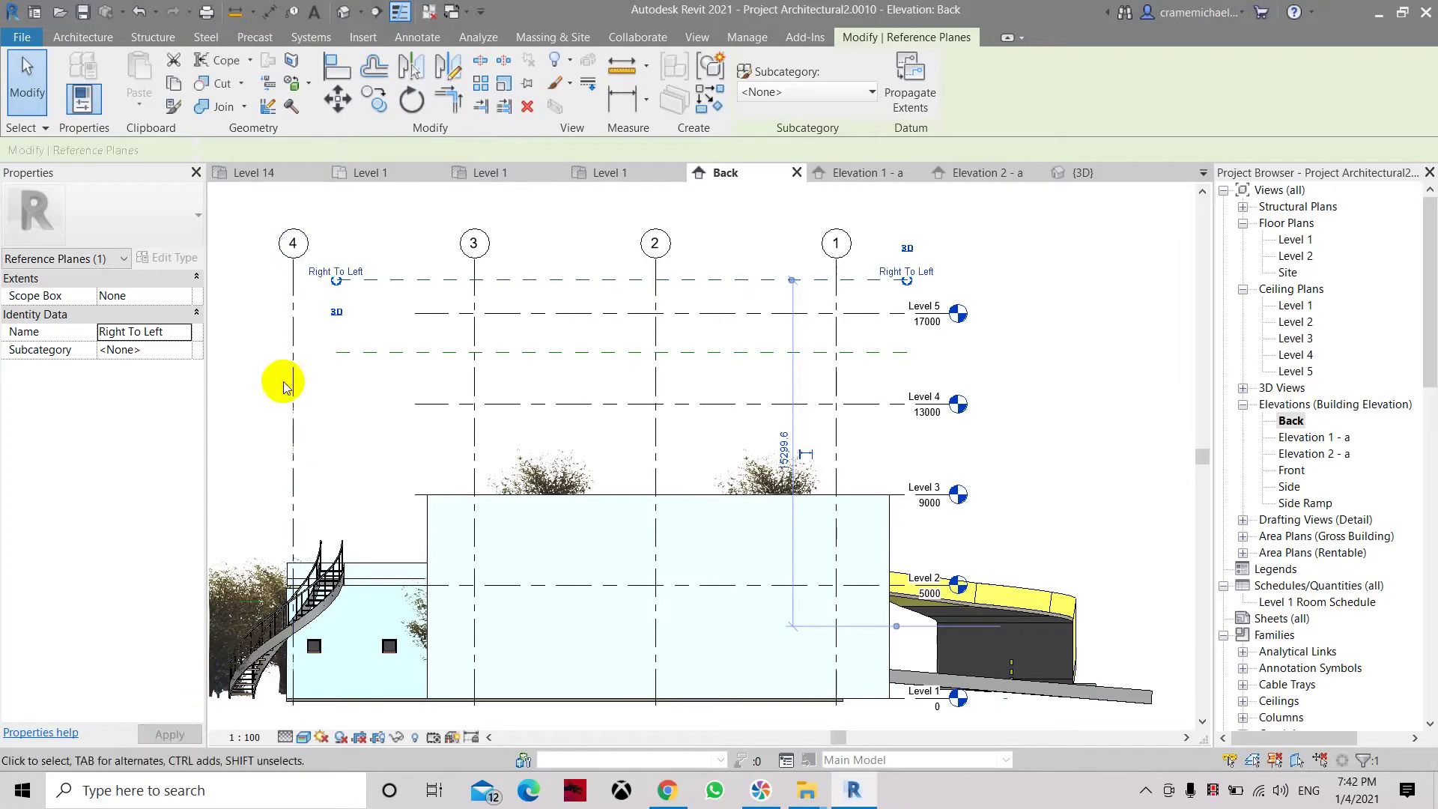
Select the two reference planes in turn to compare on which side of each line the name labels sit
click(459, 330)
click(407, 353)
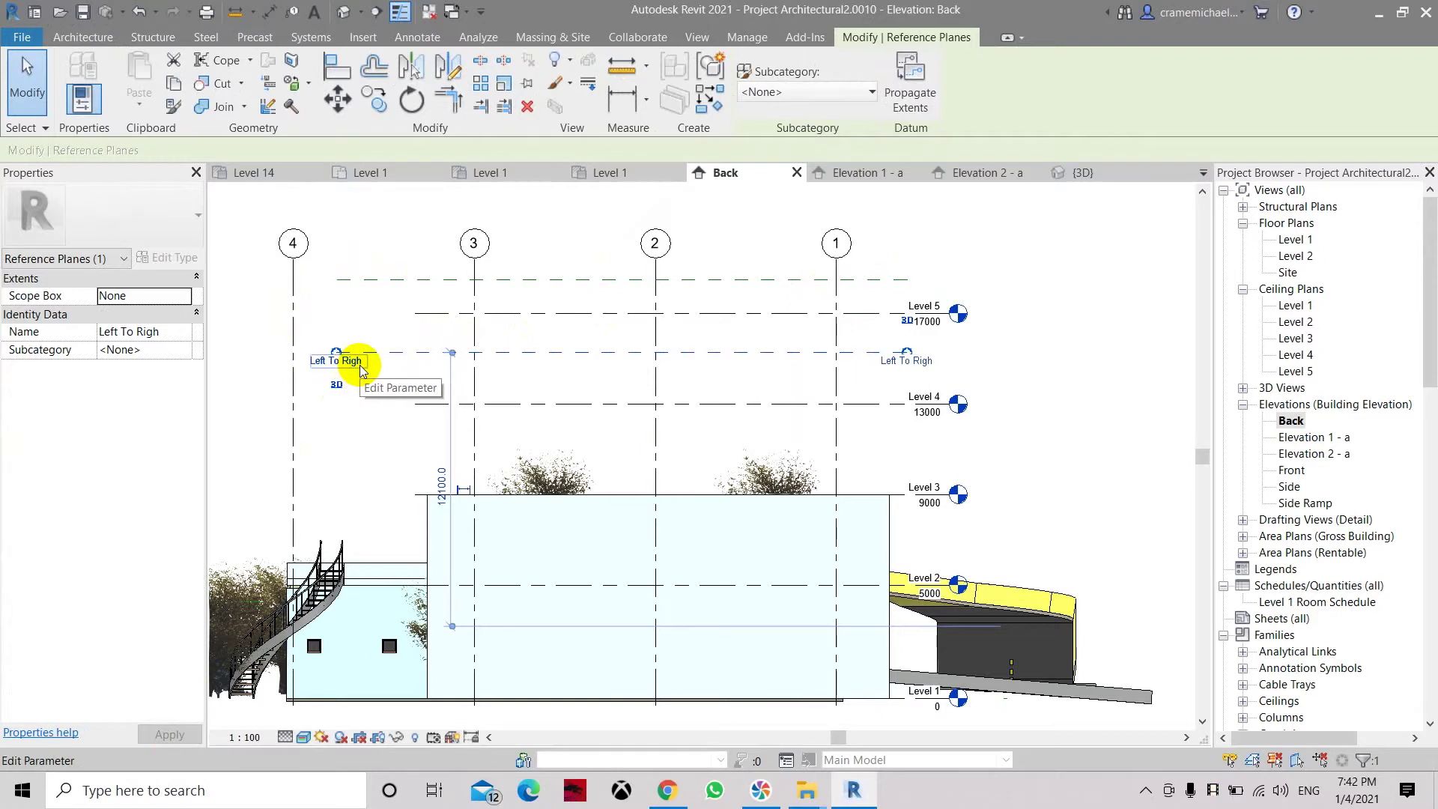
middle_drag(394, 374, 402, 388)
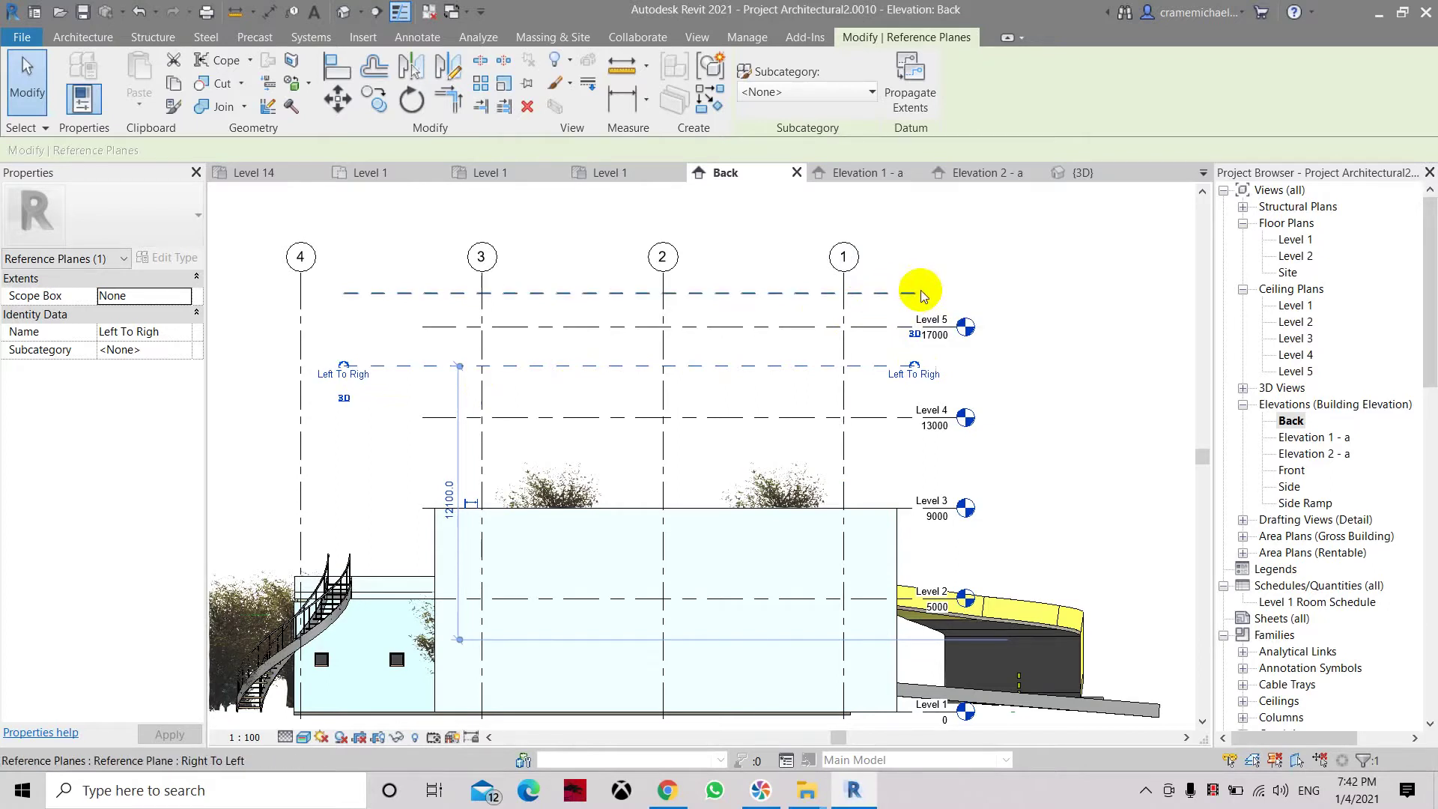
click(352, 294)
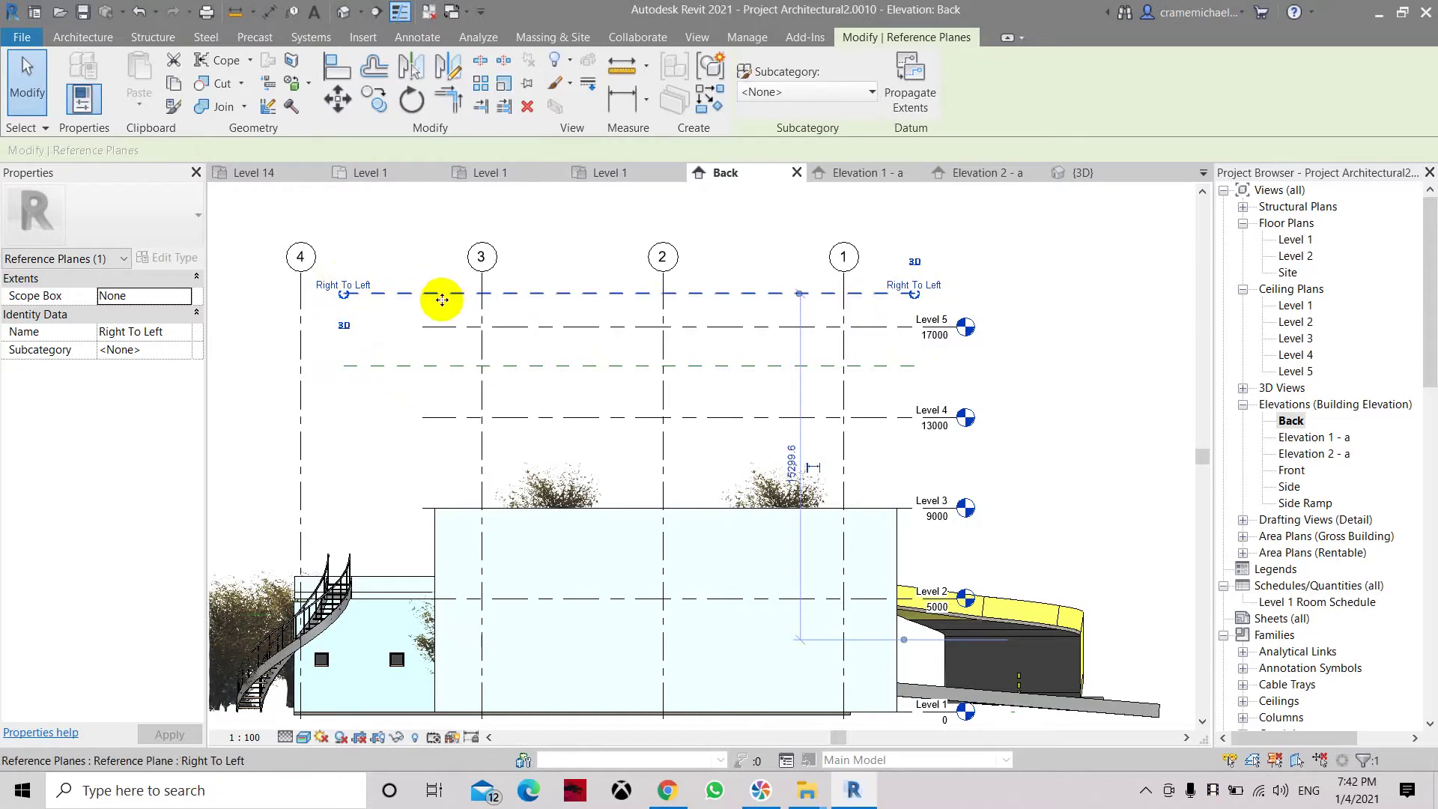
click(414, 307)
click(396, 296)
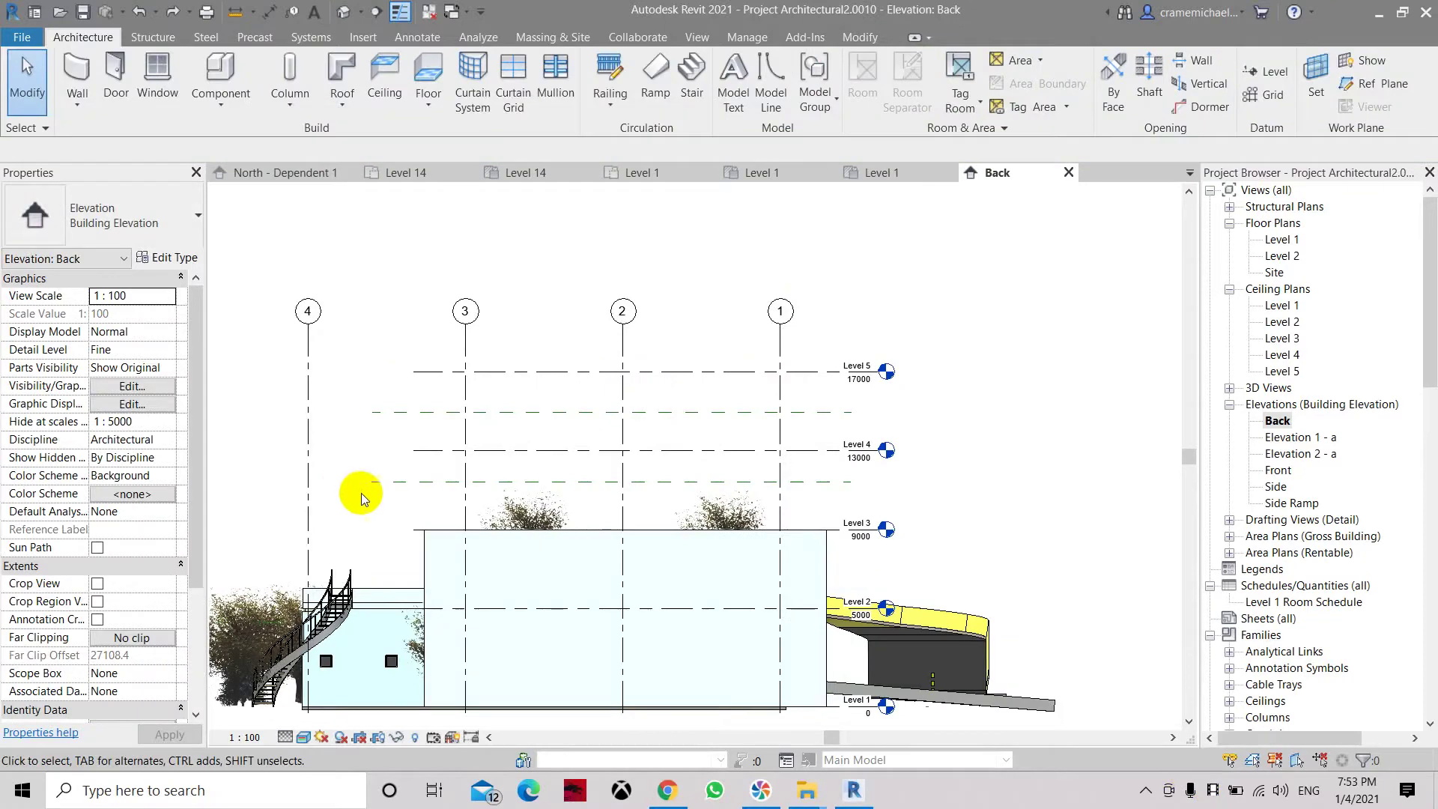
scroll(354, 491, up, 2)
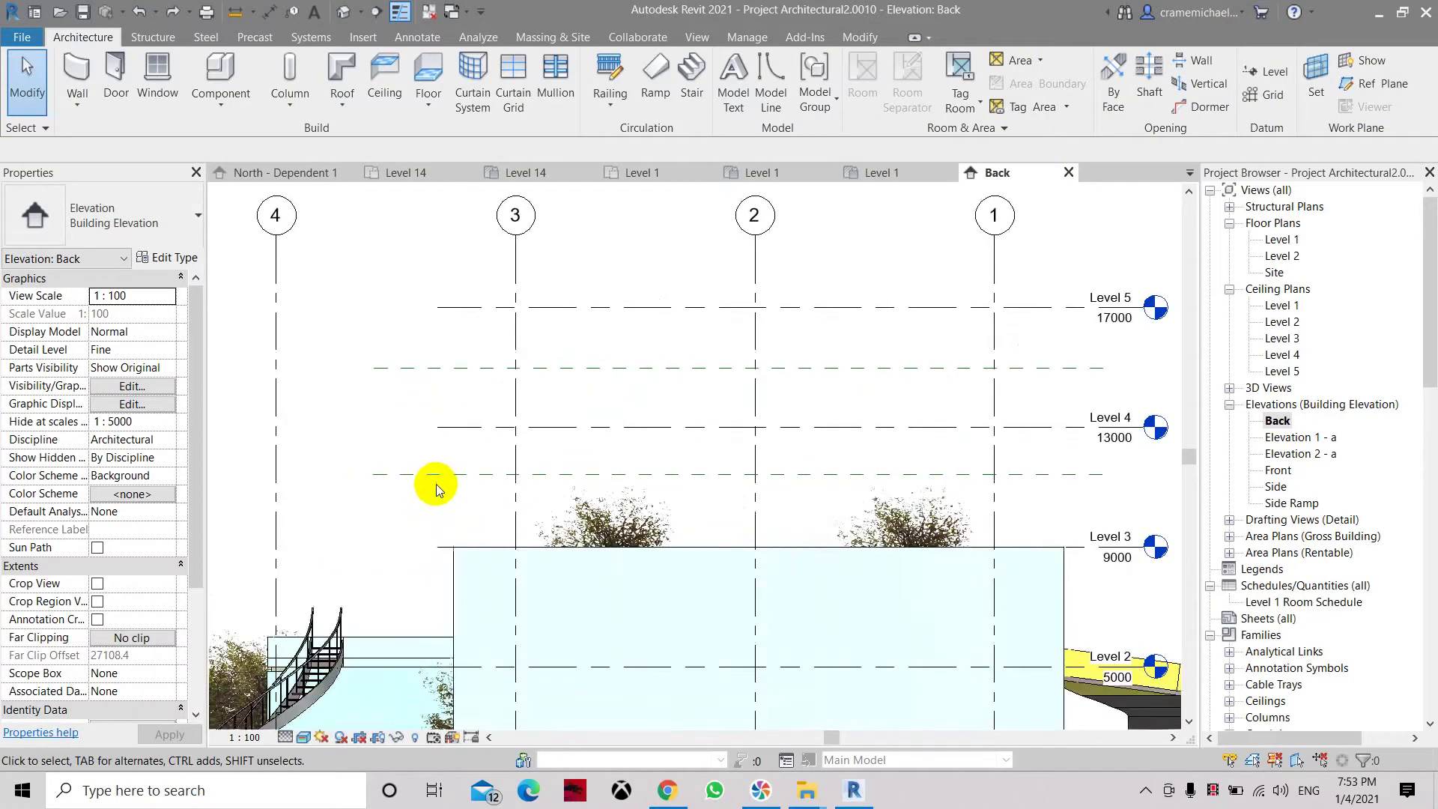
scroll(455, 374, down, 1)
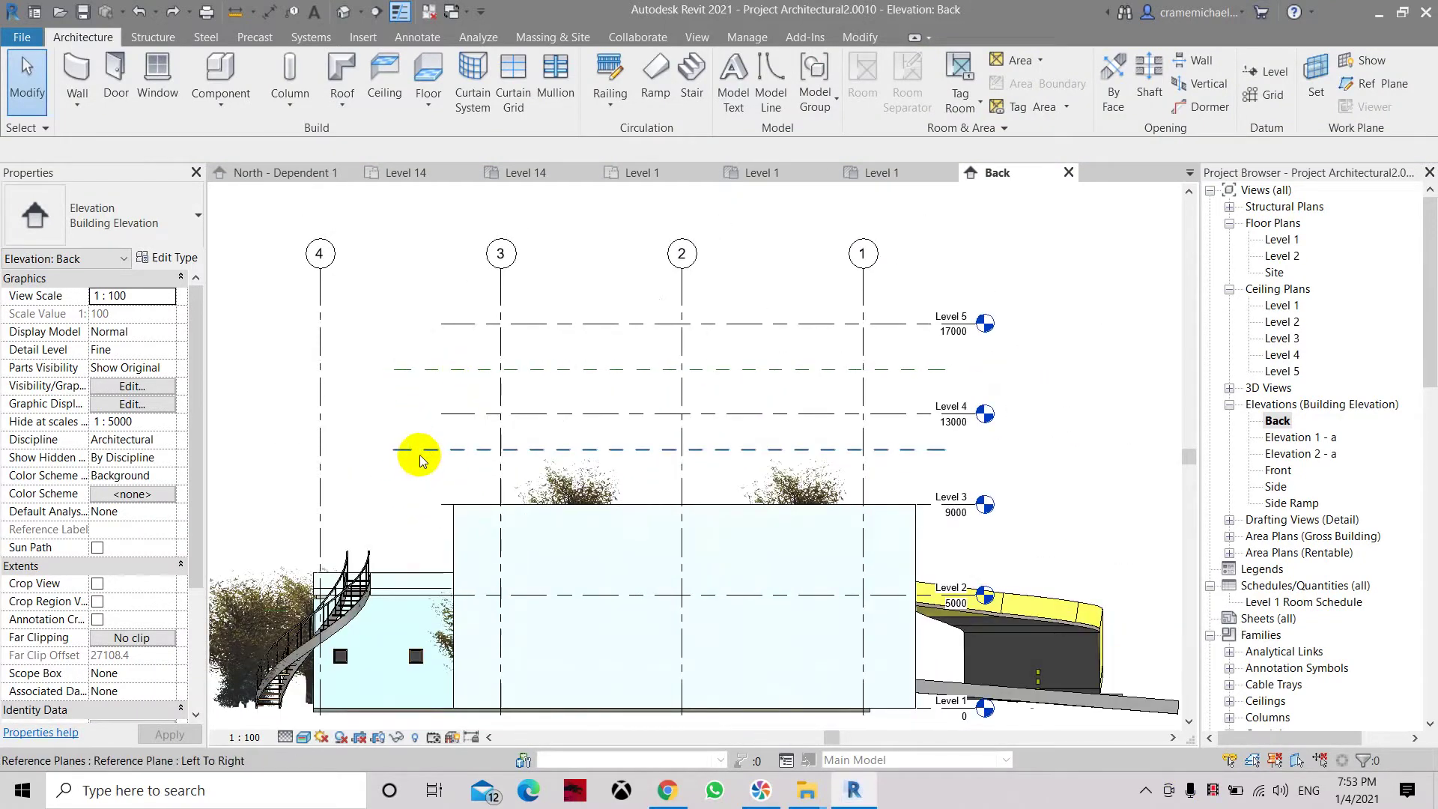
click(419, 450)
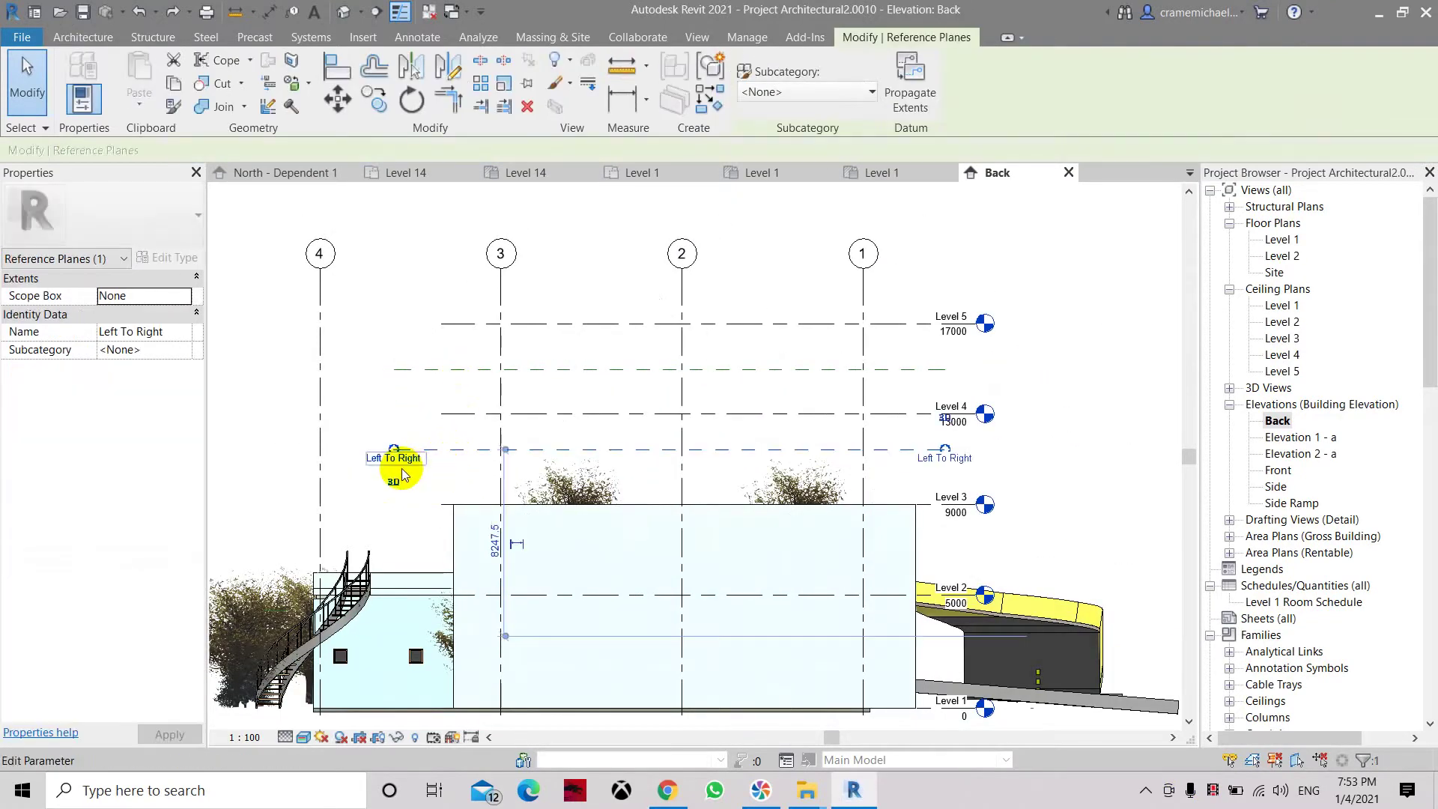
click(408, 390)
click(434, 370)
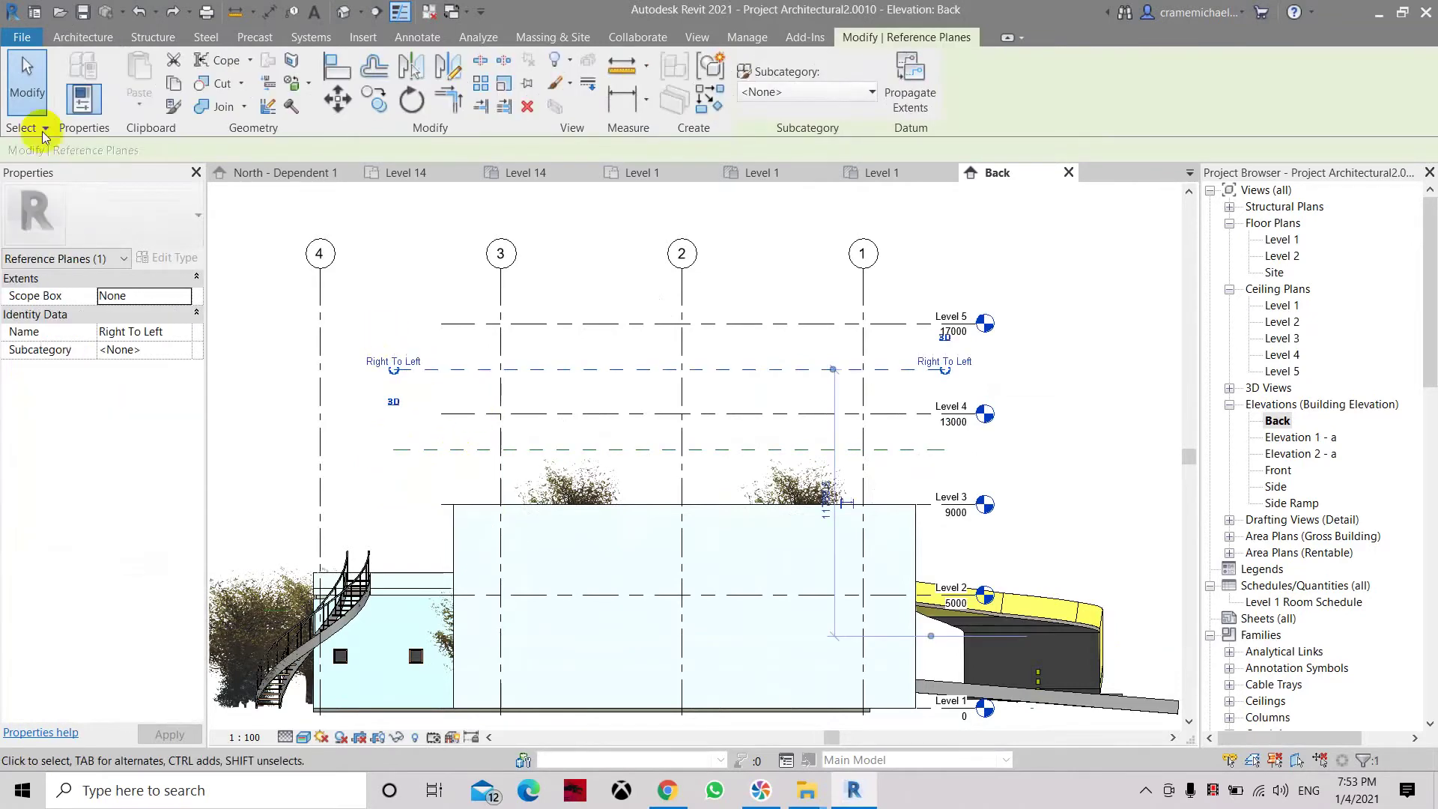
Create a new family from the Metric Generic Model template in the Metric folder
click(23, 38)
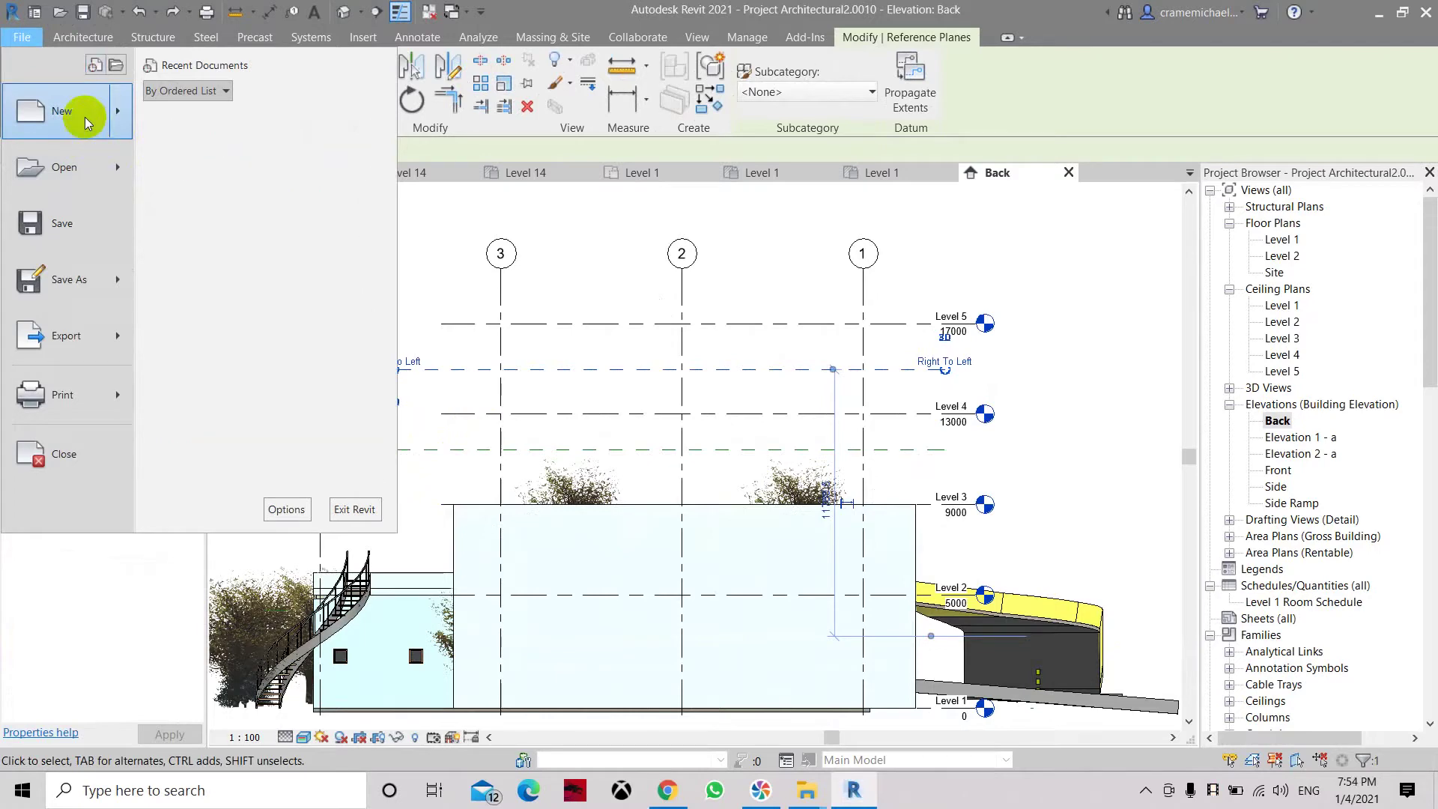
click(298, 230)
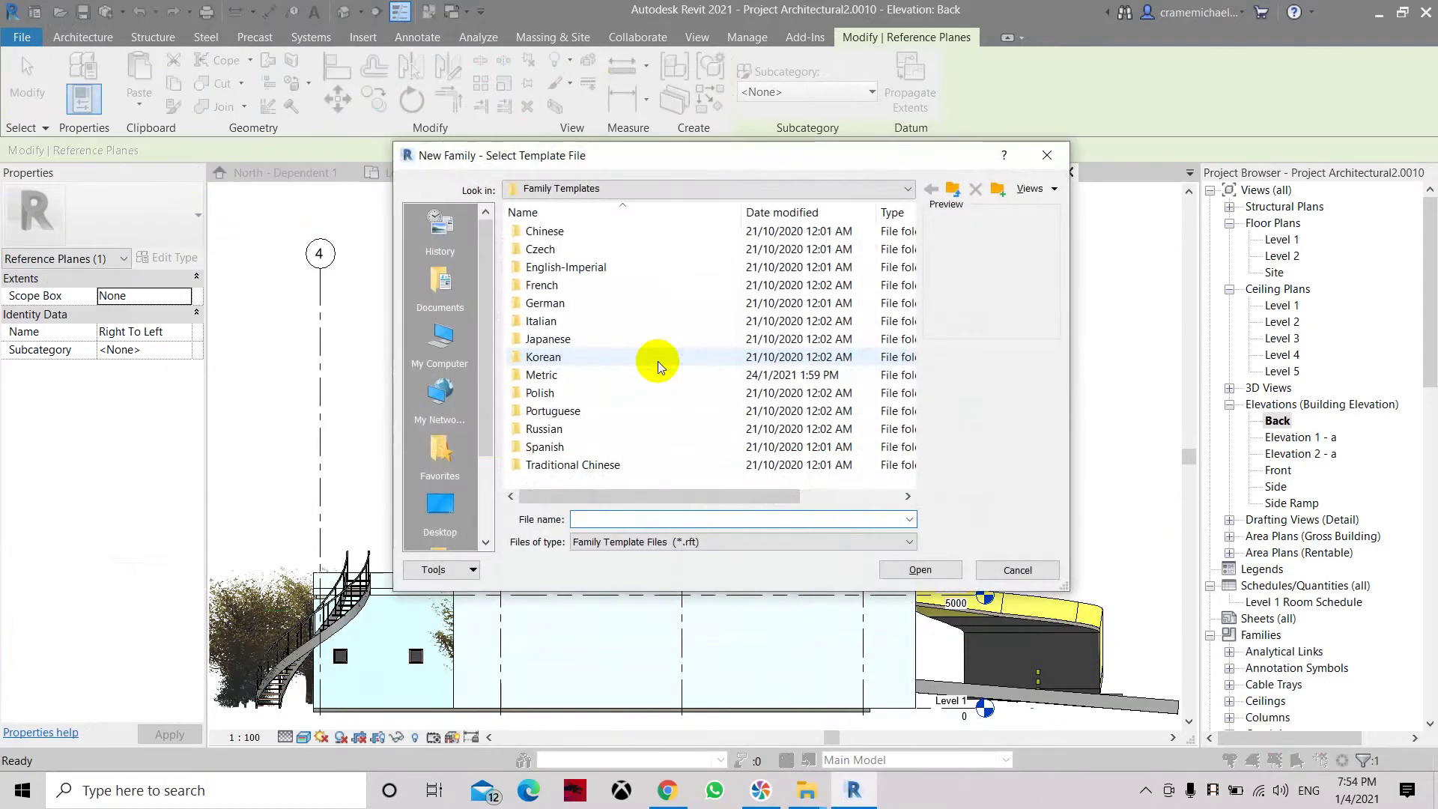
click(634, 374)
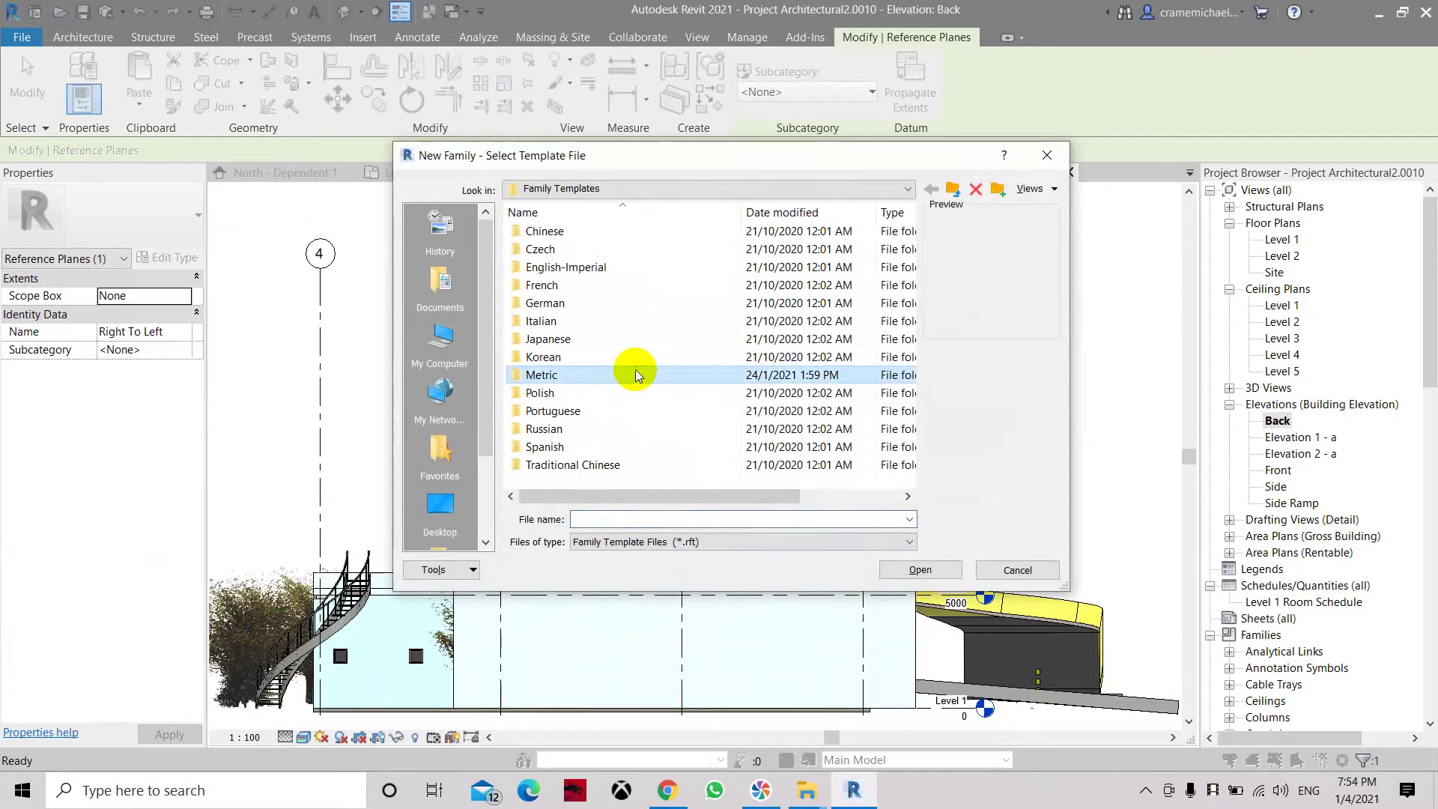
double_click(635, 375)
scroll(588, 442, down, 6)
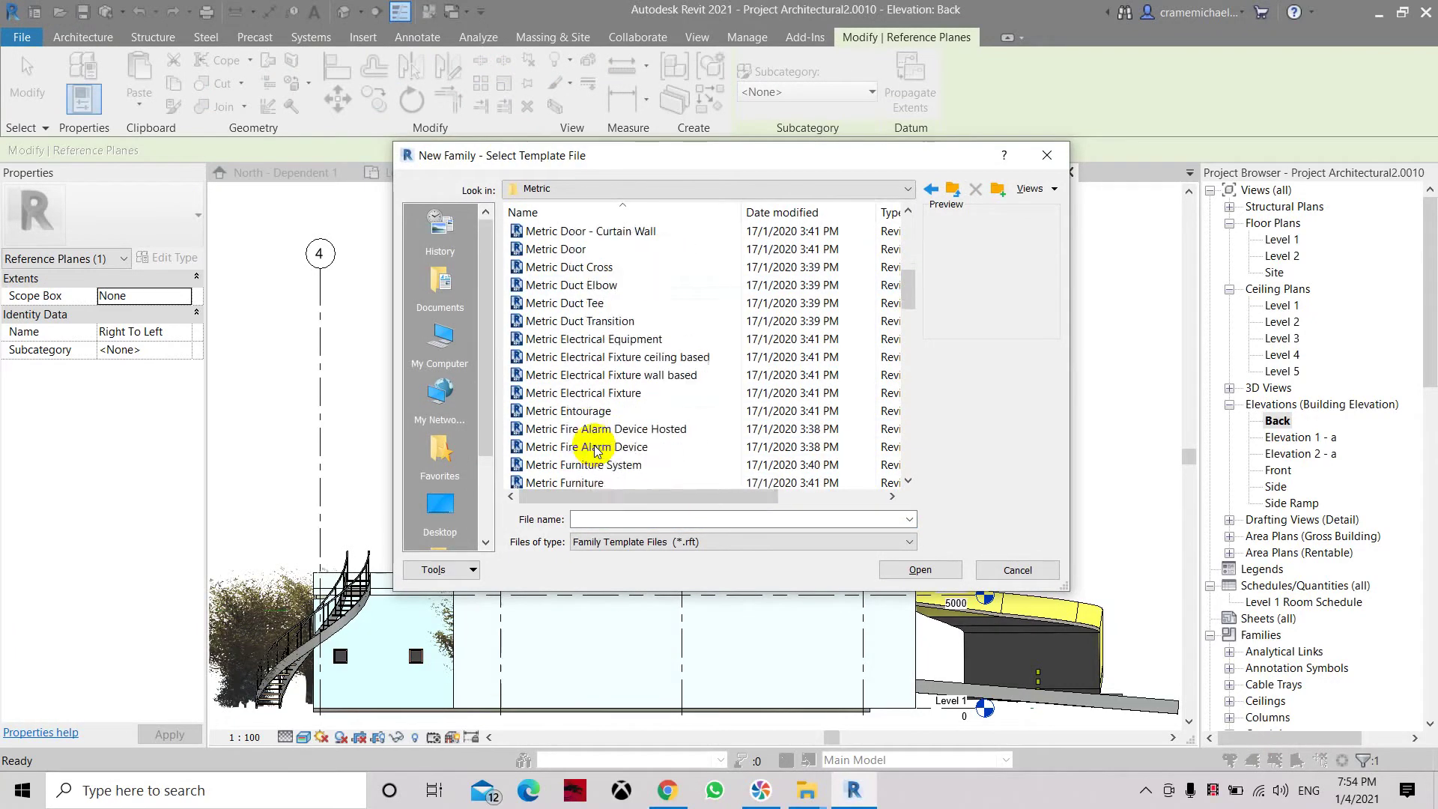
scroll(595, 449, down, 5)
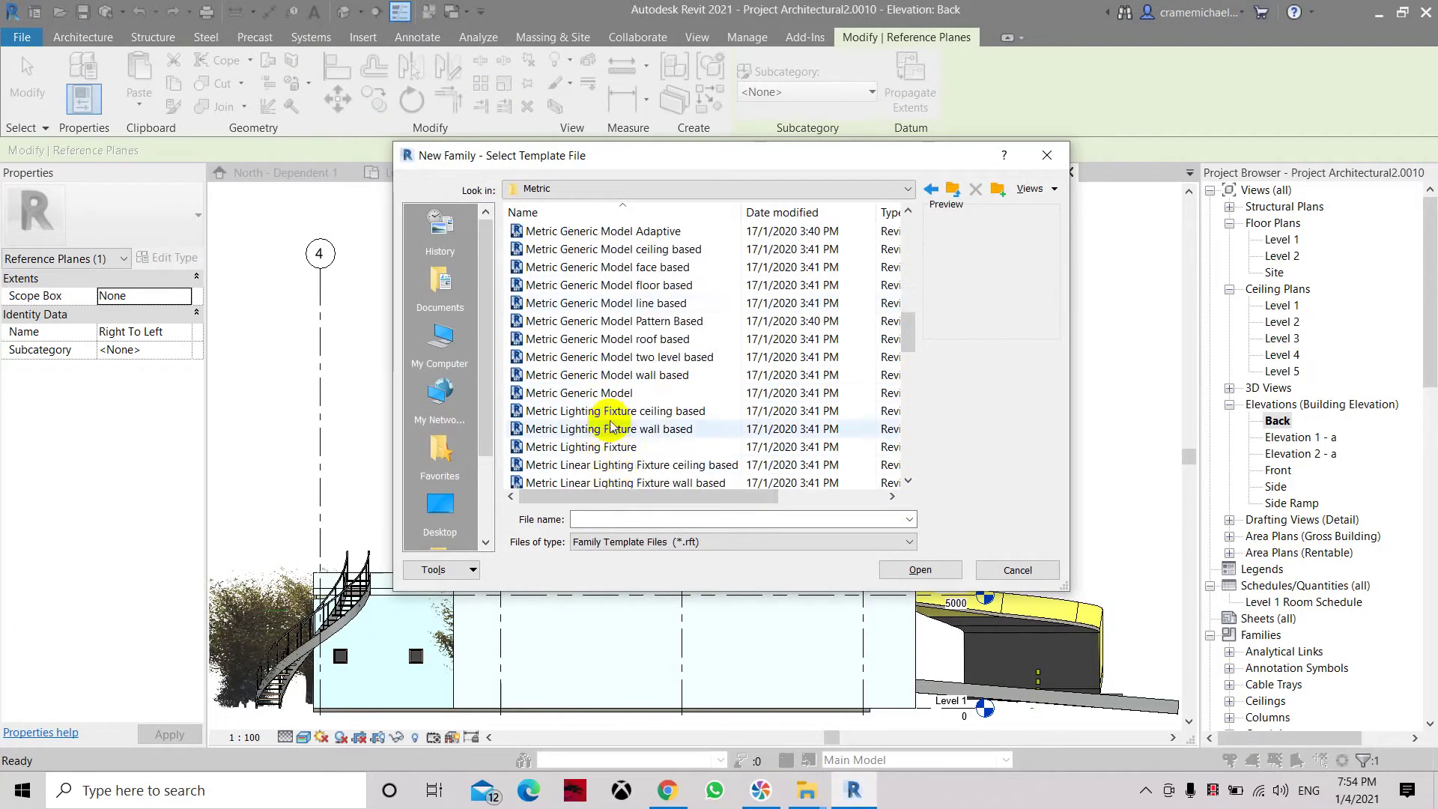
click(599, 392)
click(922, 570)
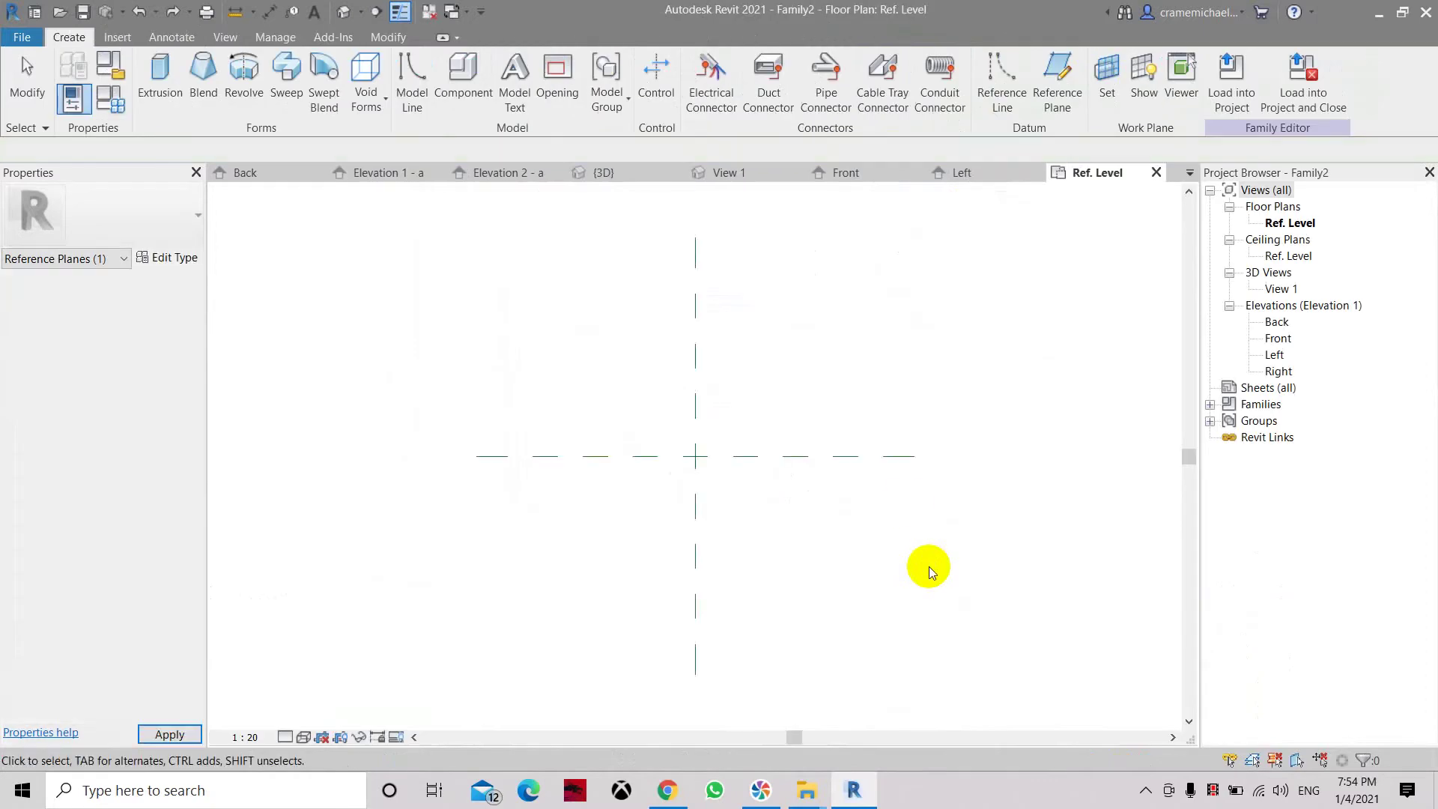
Create a 250 deep solid extrusion from a circle centred on the intersection of the two reference planes
click(155, 81)
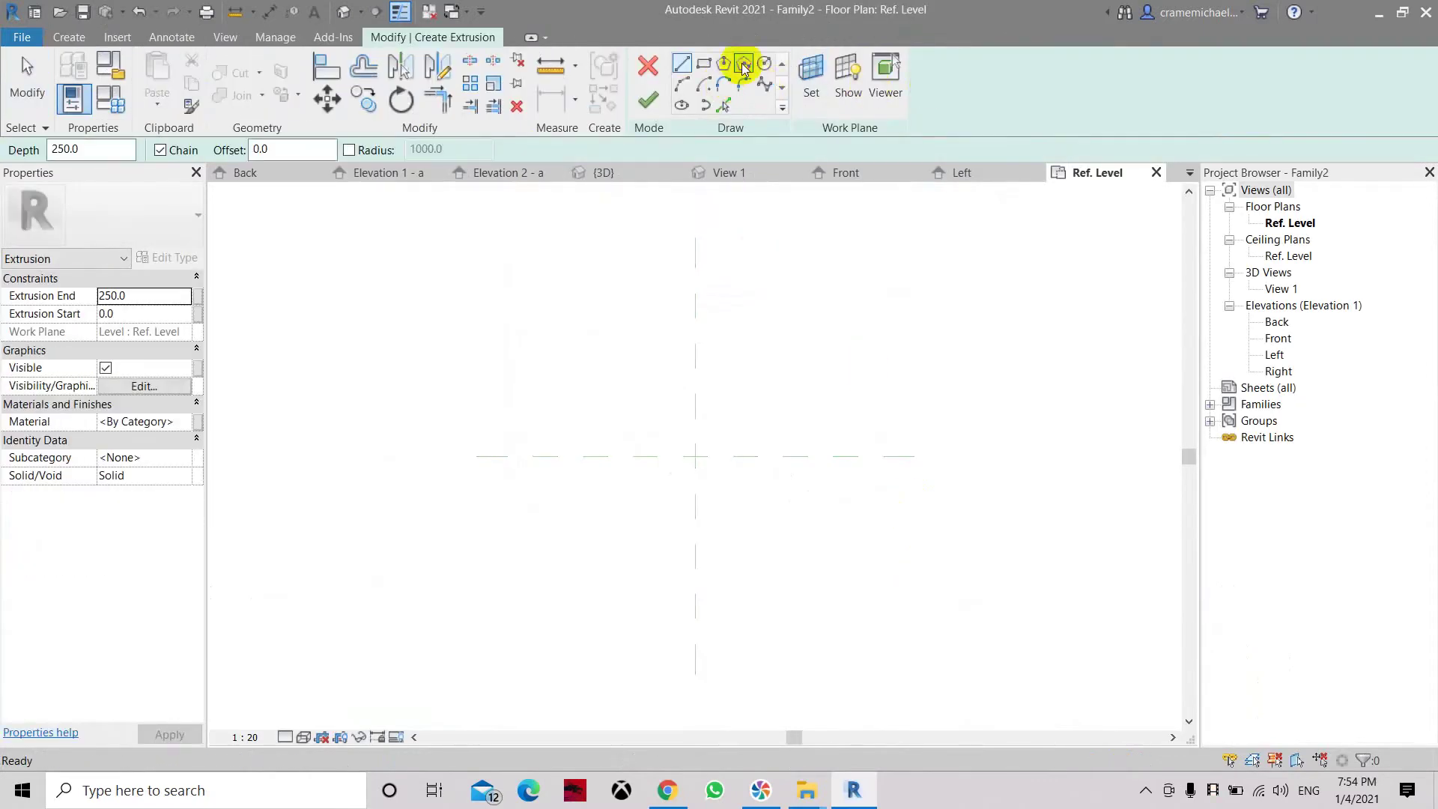
click(765, 65)
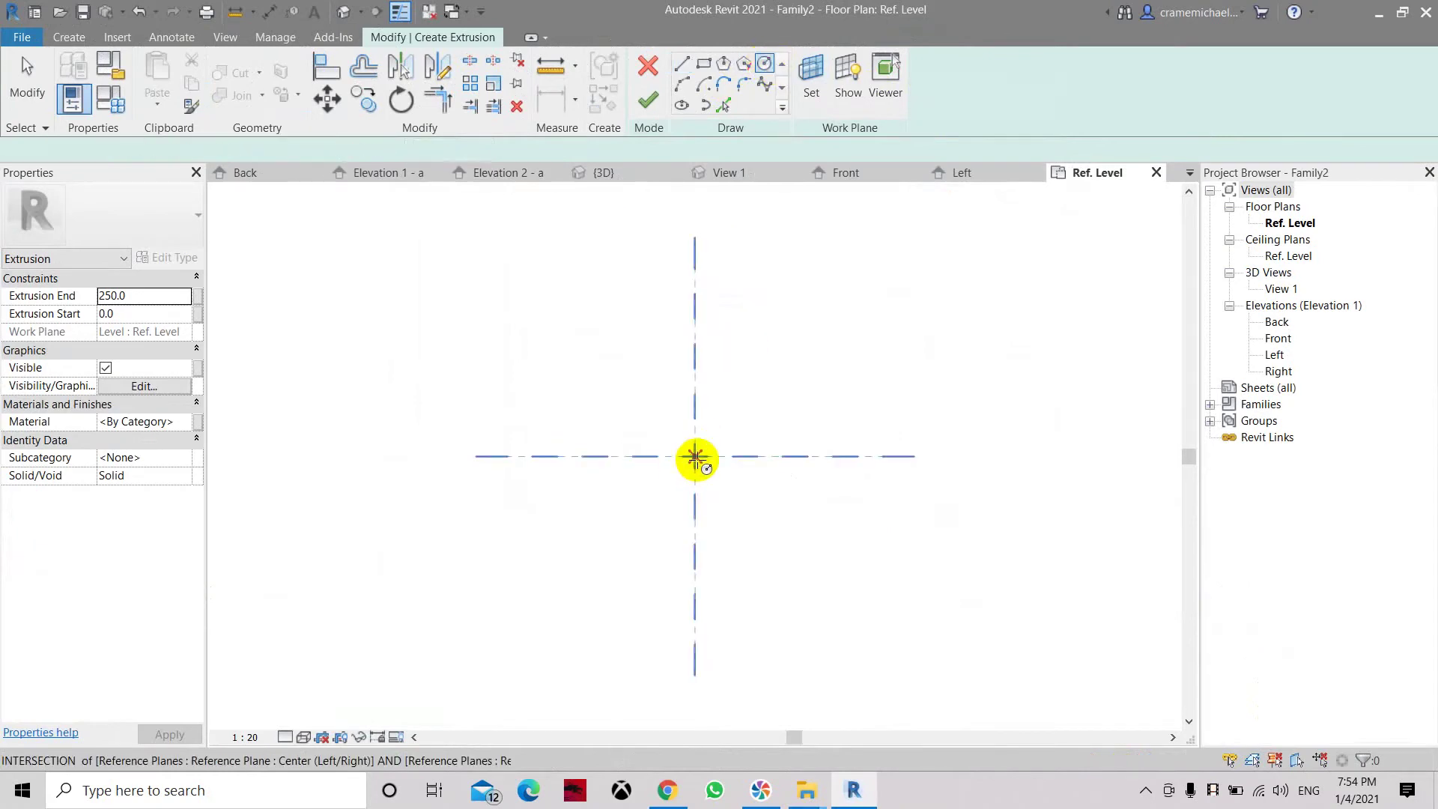
click(695, 456)
click(797, 503)
click(648, 99)
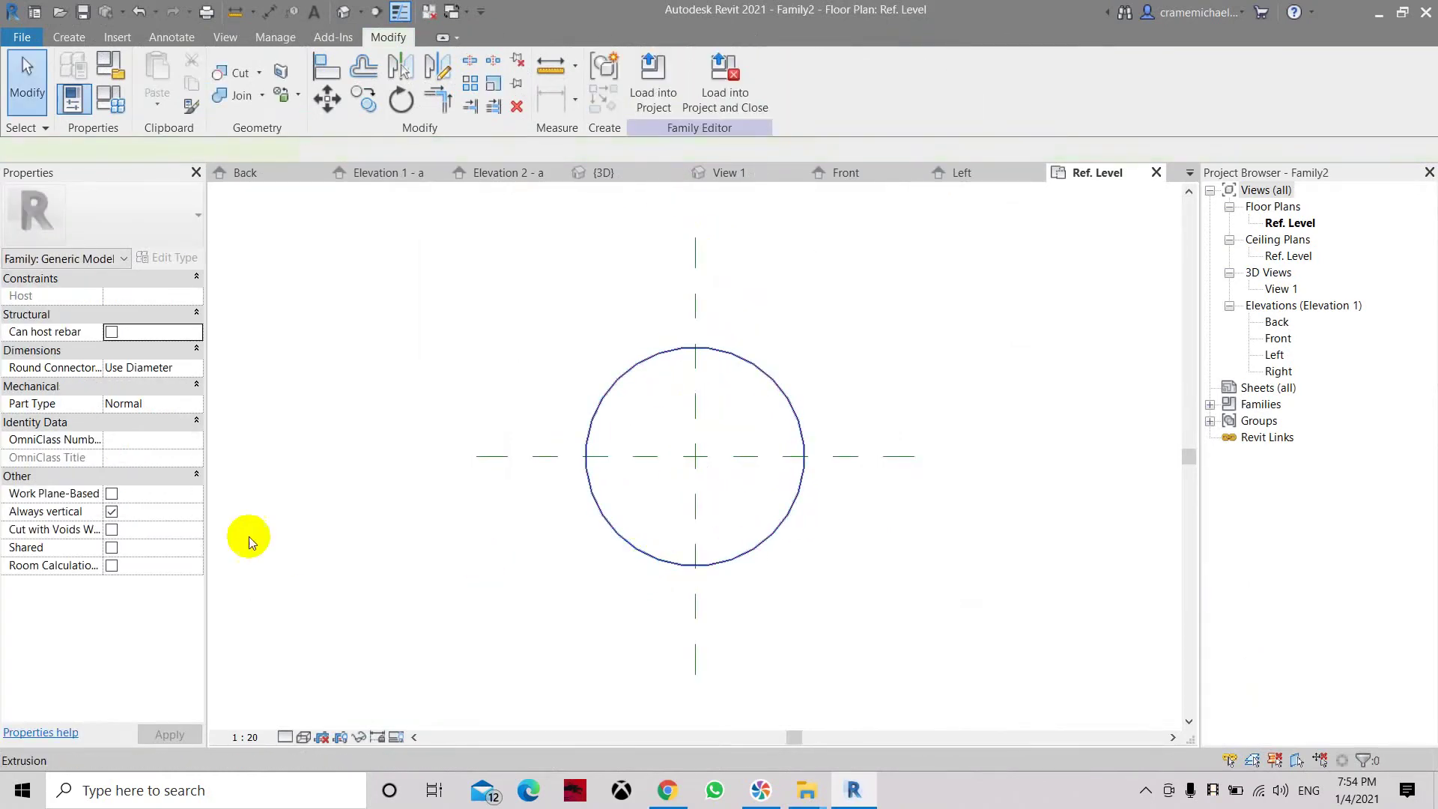
Assign the Default material to the circular extrusion and change its shading color to blue, RGB 0 0 255
click(184, 420)
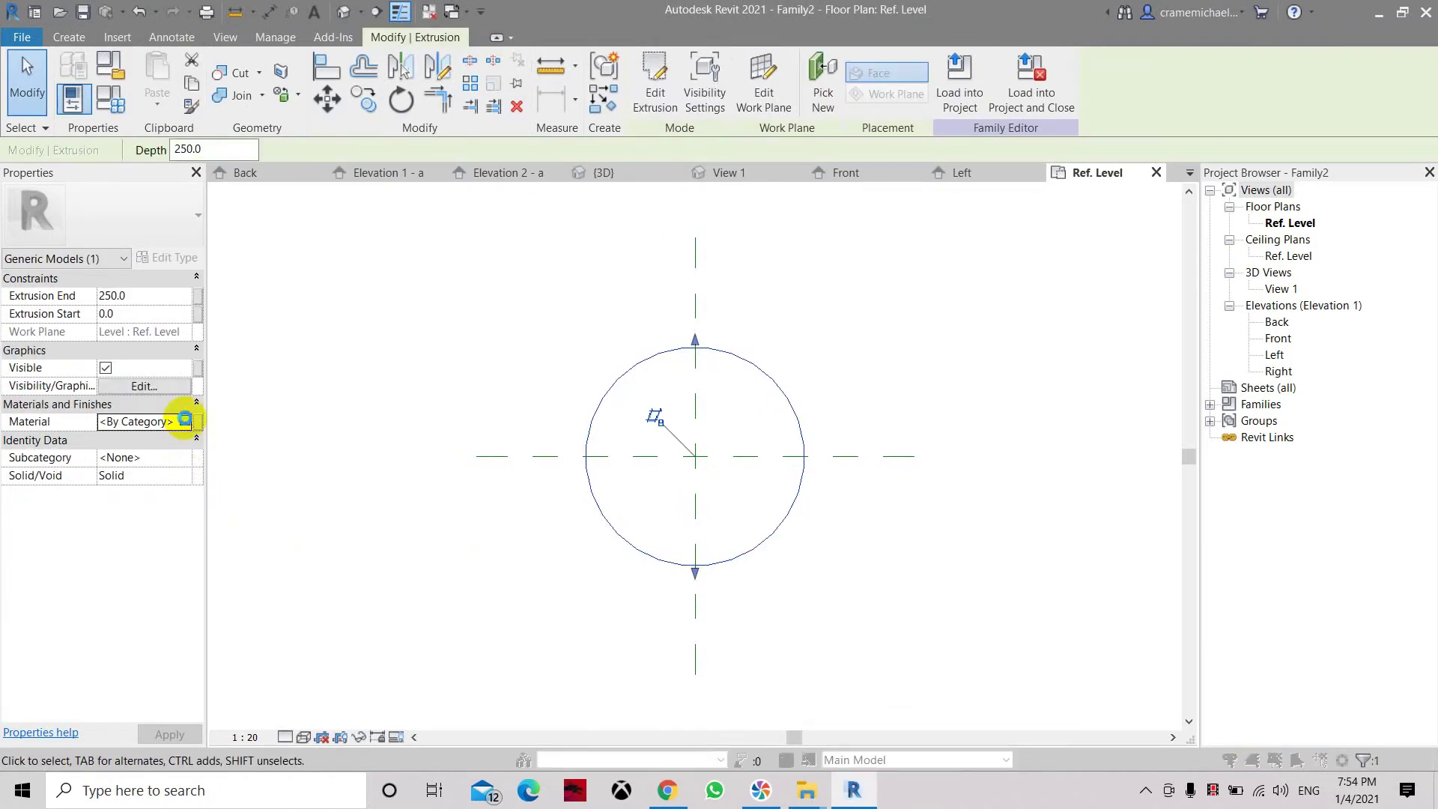
click(186, 422)
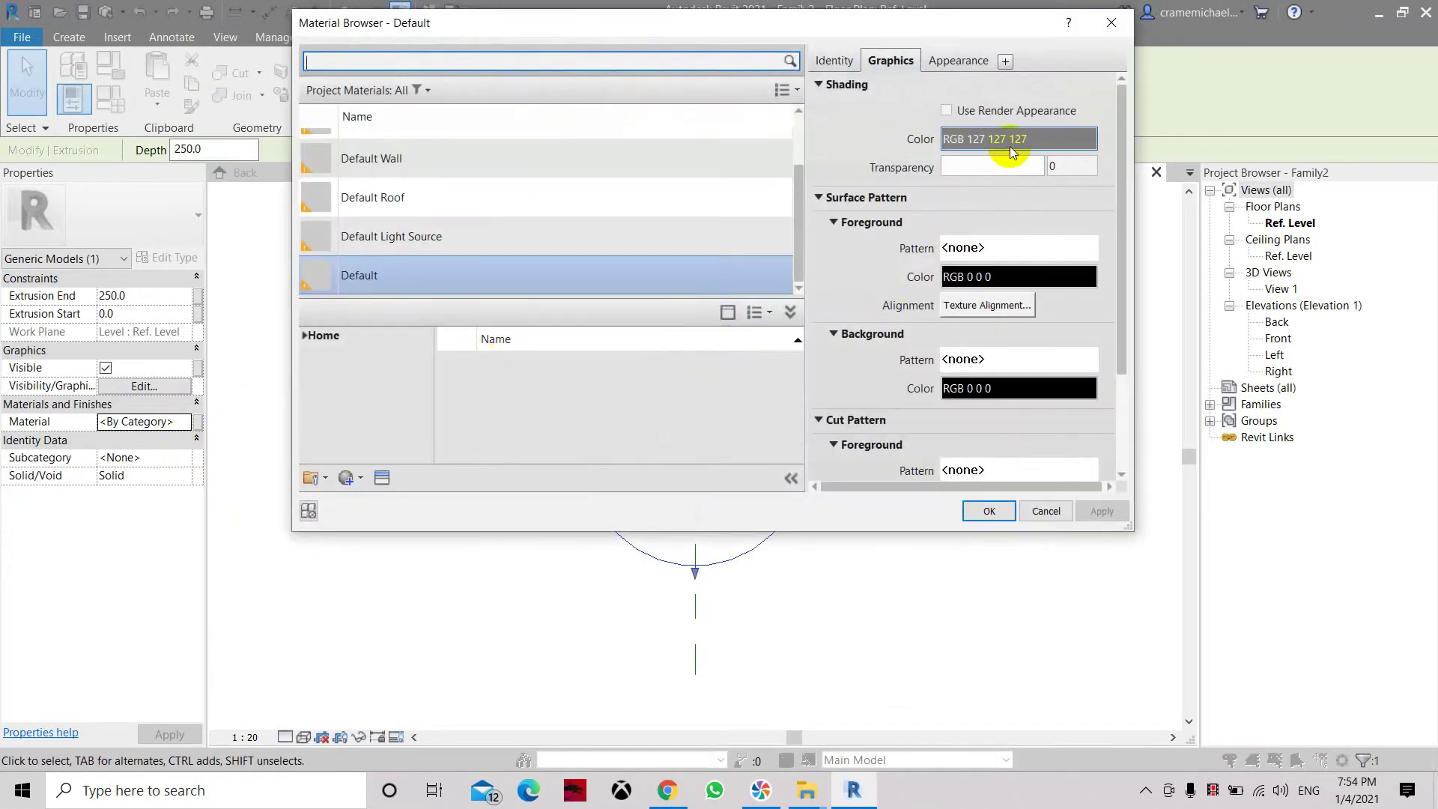
click(1010, 140)
click(643, 298)
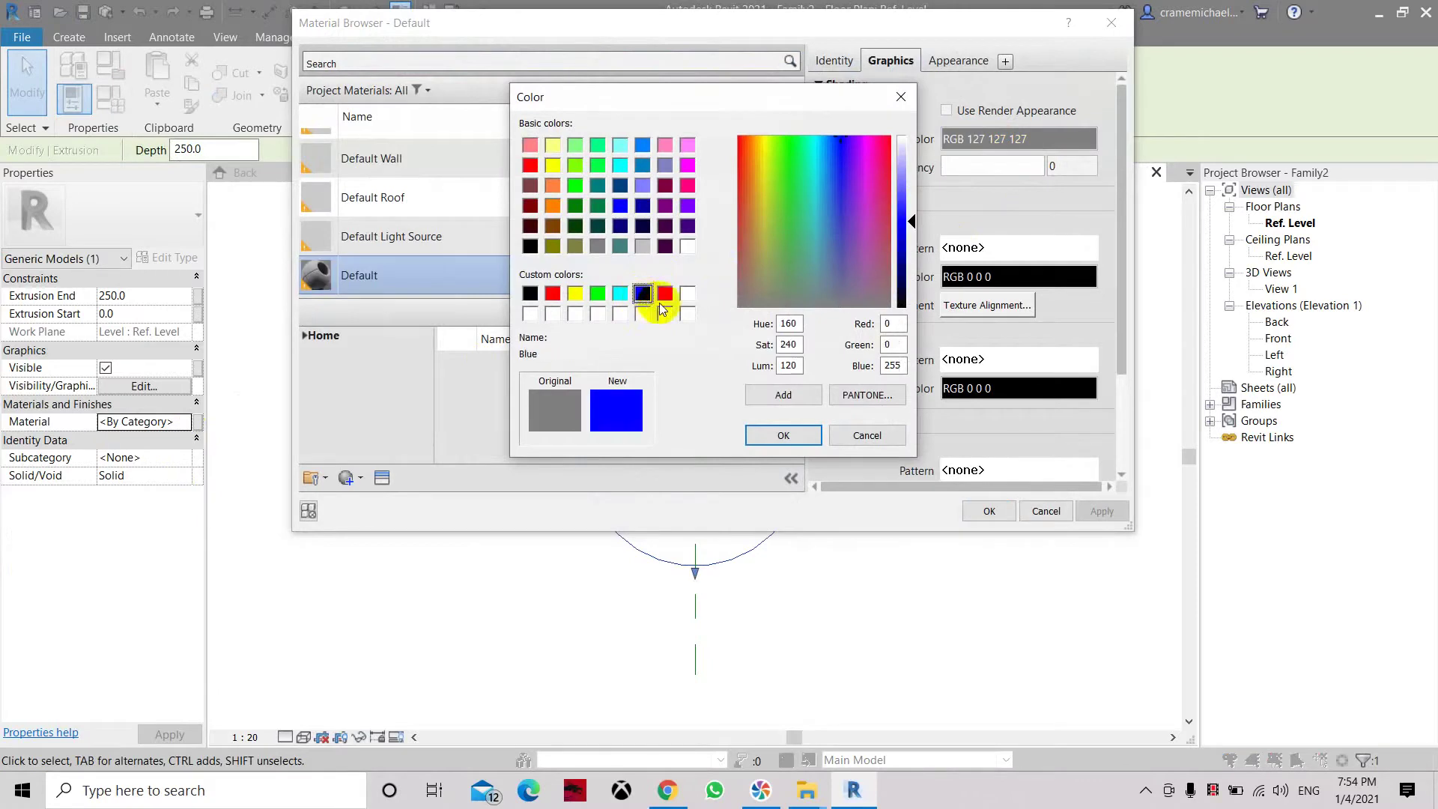
click(782, 435)
click(1100, 515)
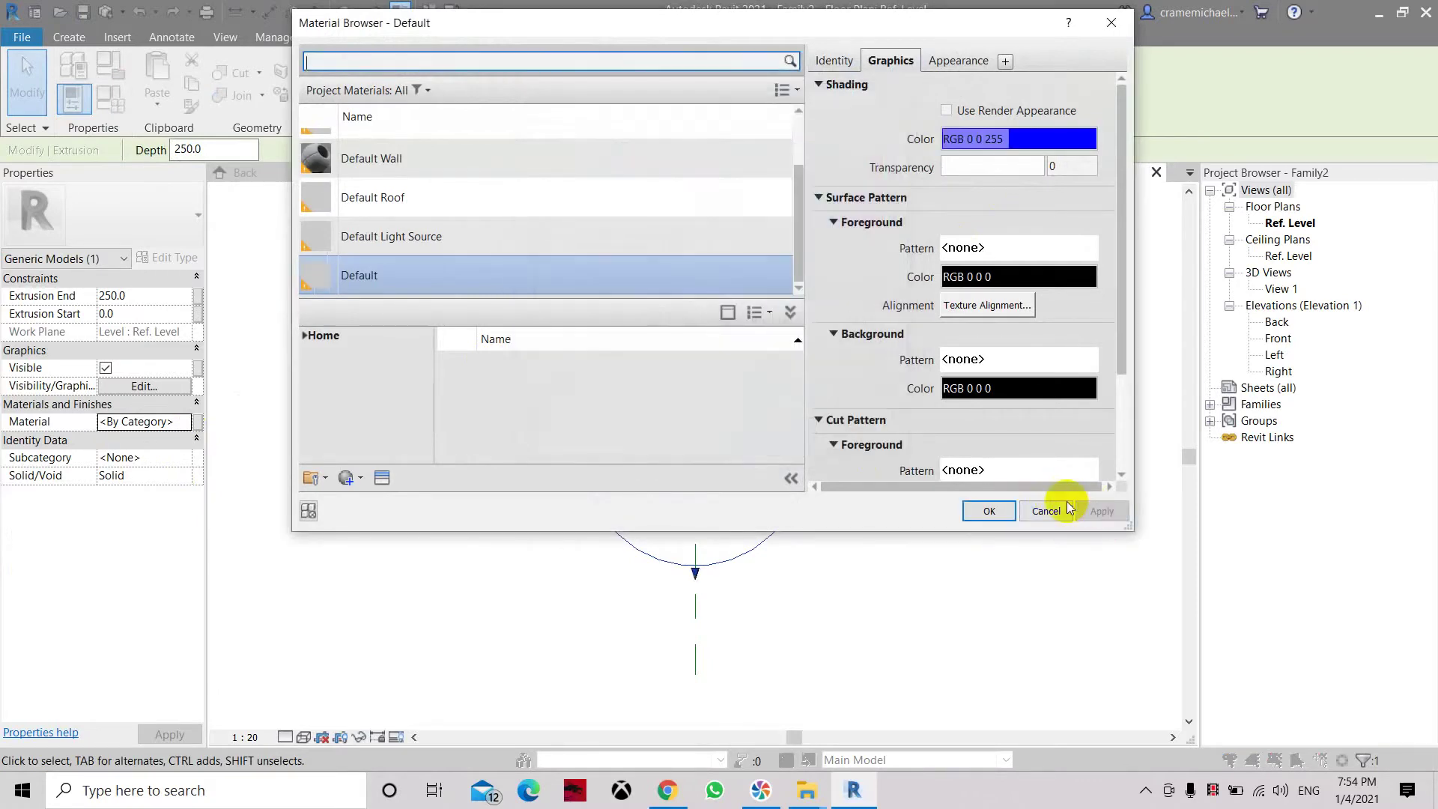
click(988, 511)
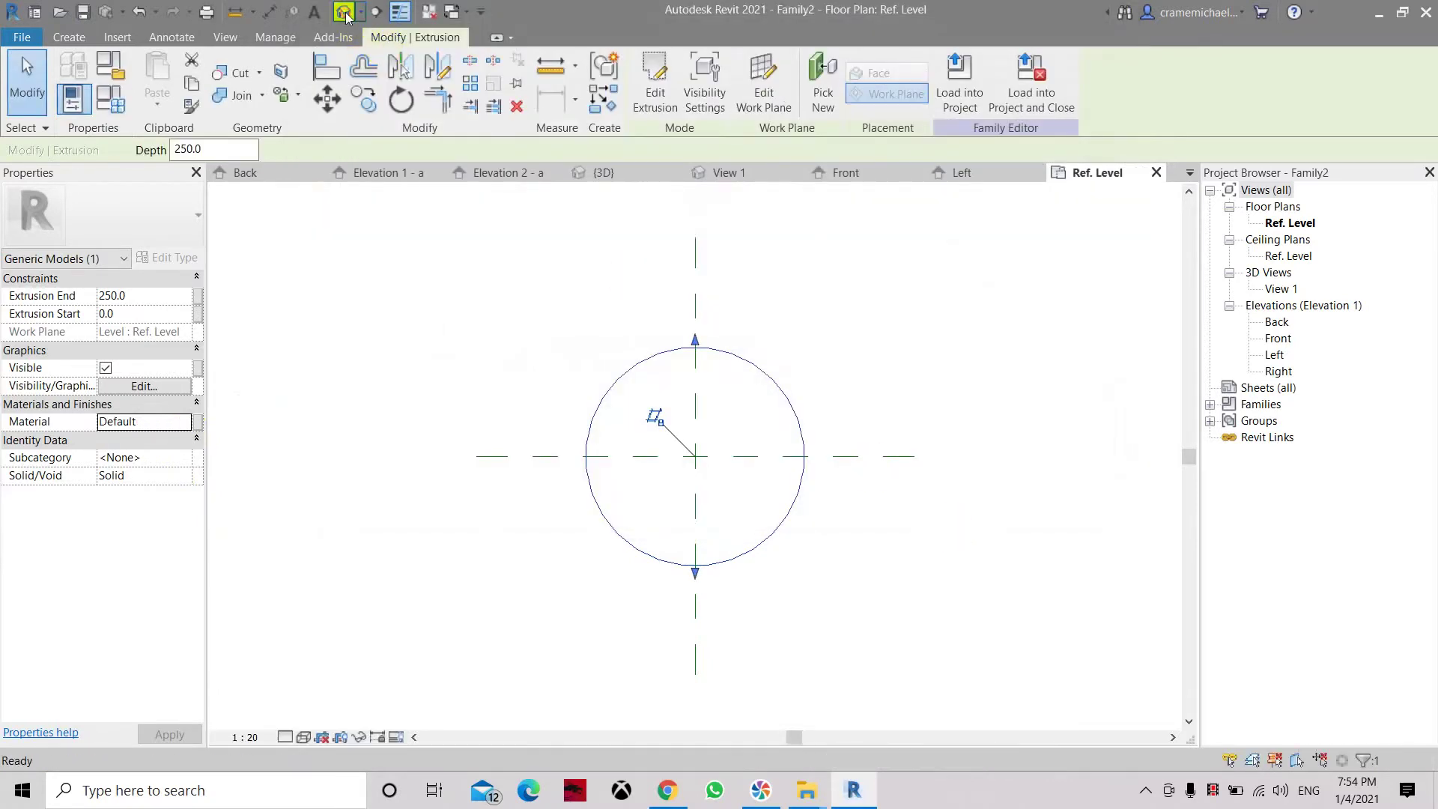
Show the extrusion in the default 3D view with the Shaded visual style
click(343, 11)
click(671, 590)
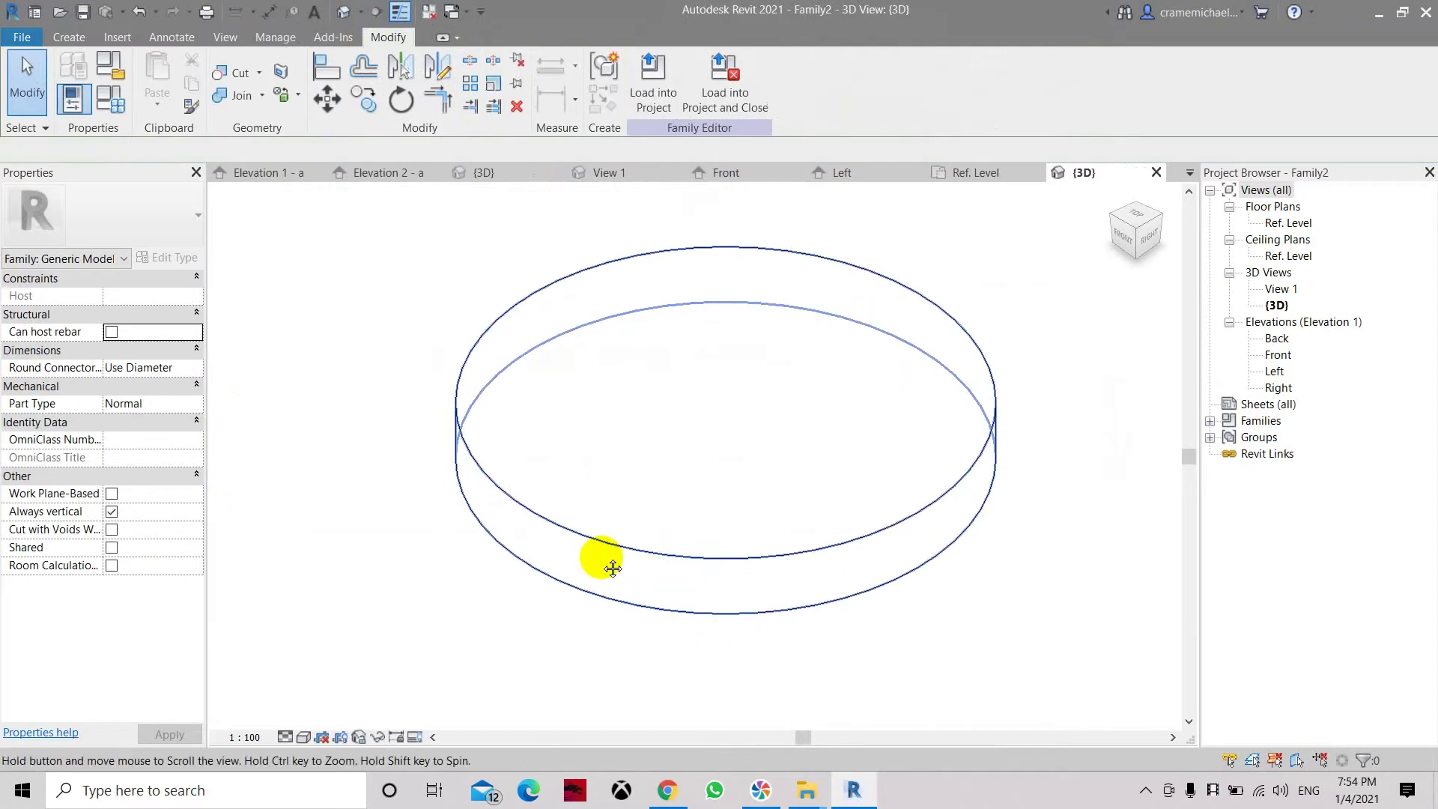
middle_drag(610, 564, 652, 526)
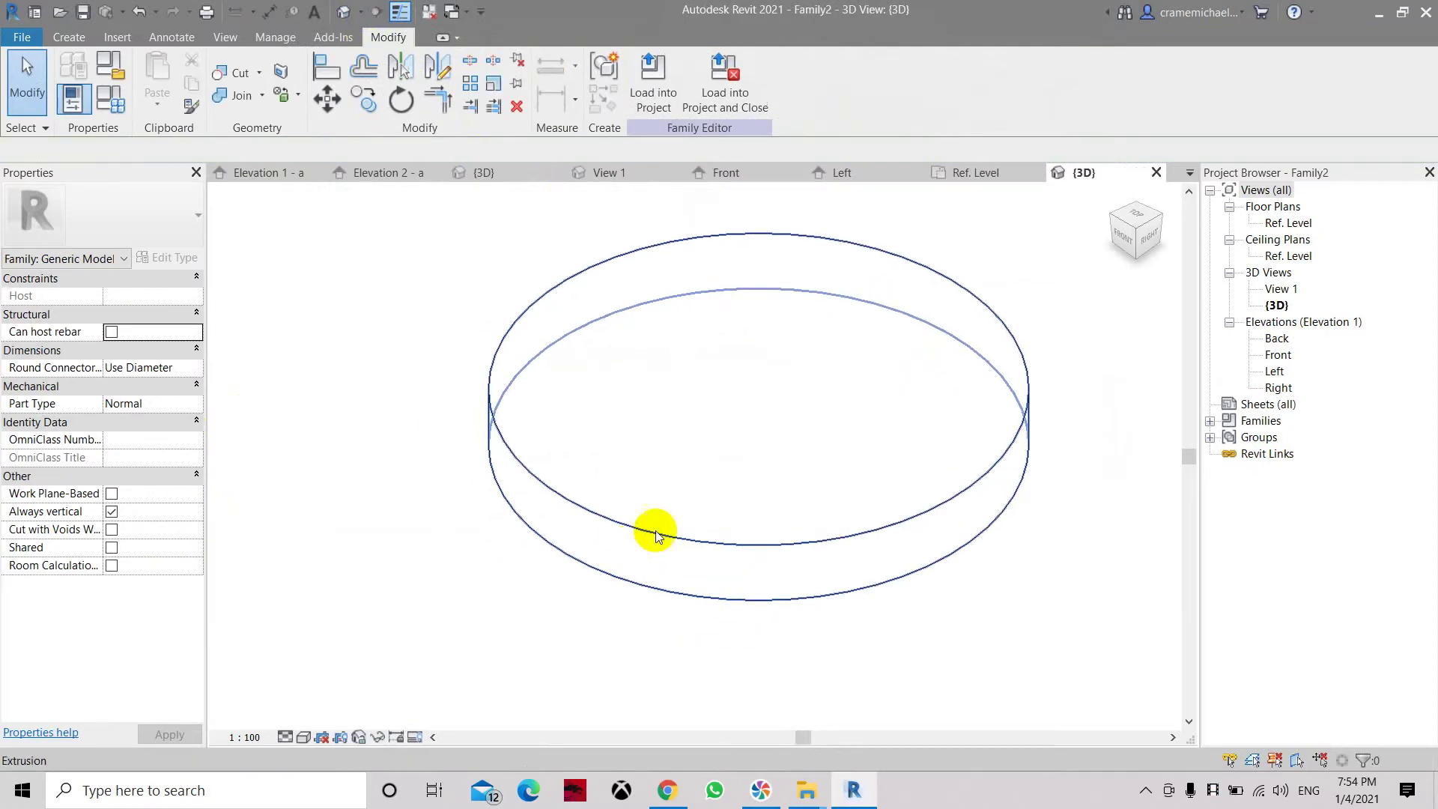
click(303, 738)
click(330, 678)
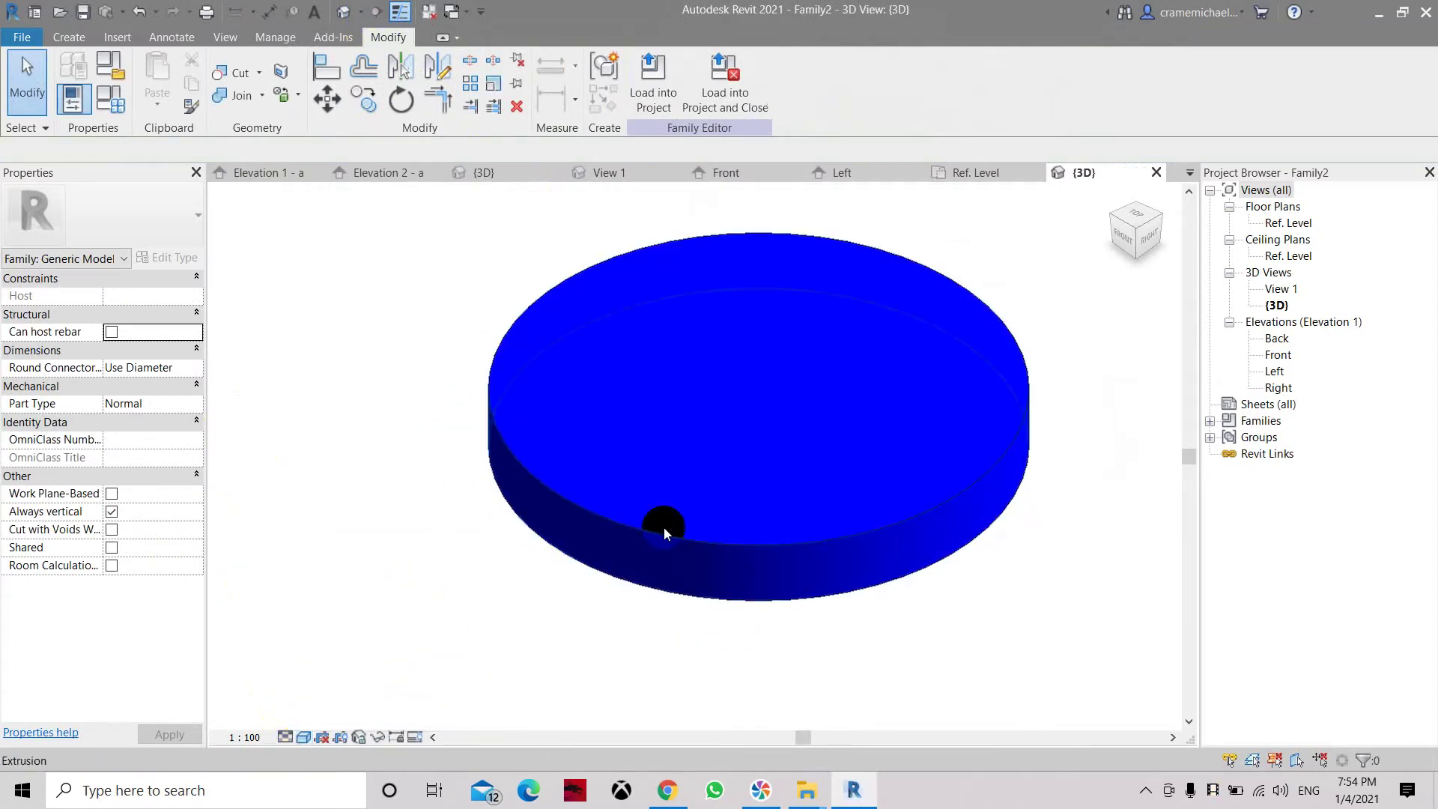
Stretch the top face of the cylinder upward to make the extrusion considerably taller
click(733, 415)
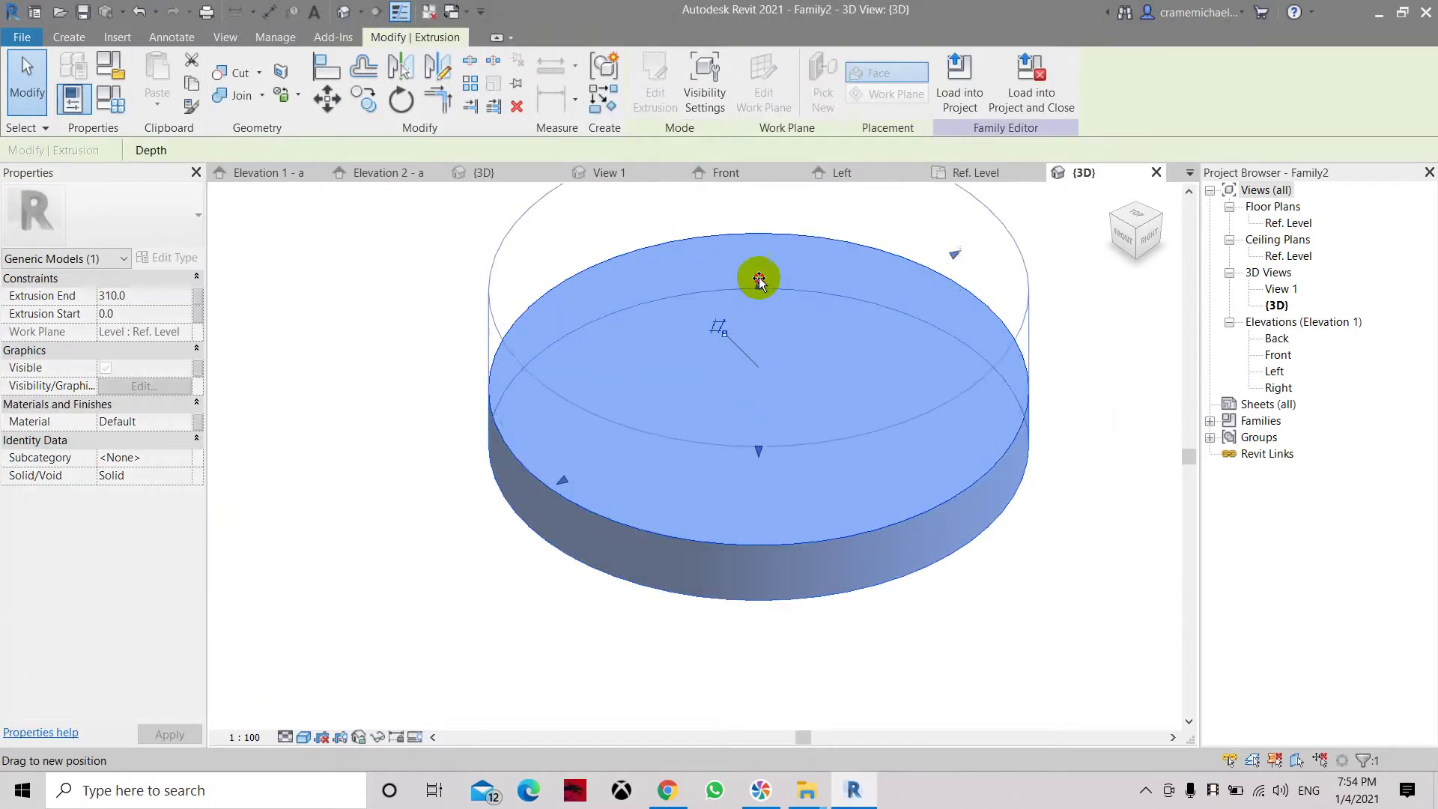
drag(759, 247, 758, 112)
click(698, 603)
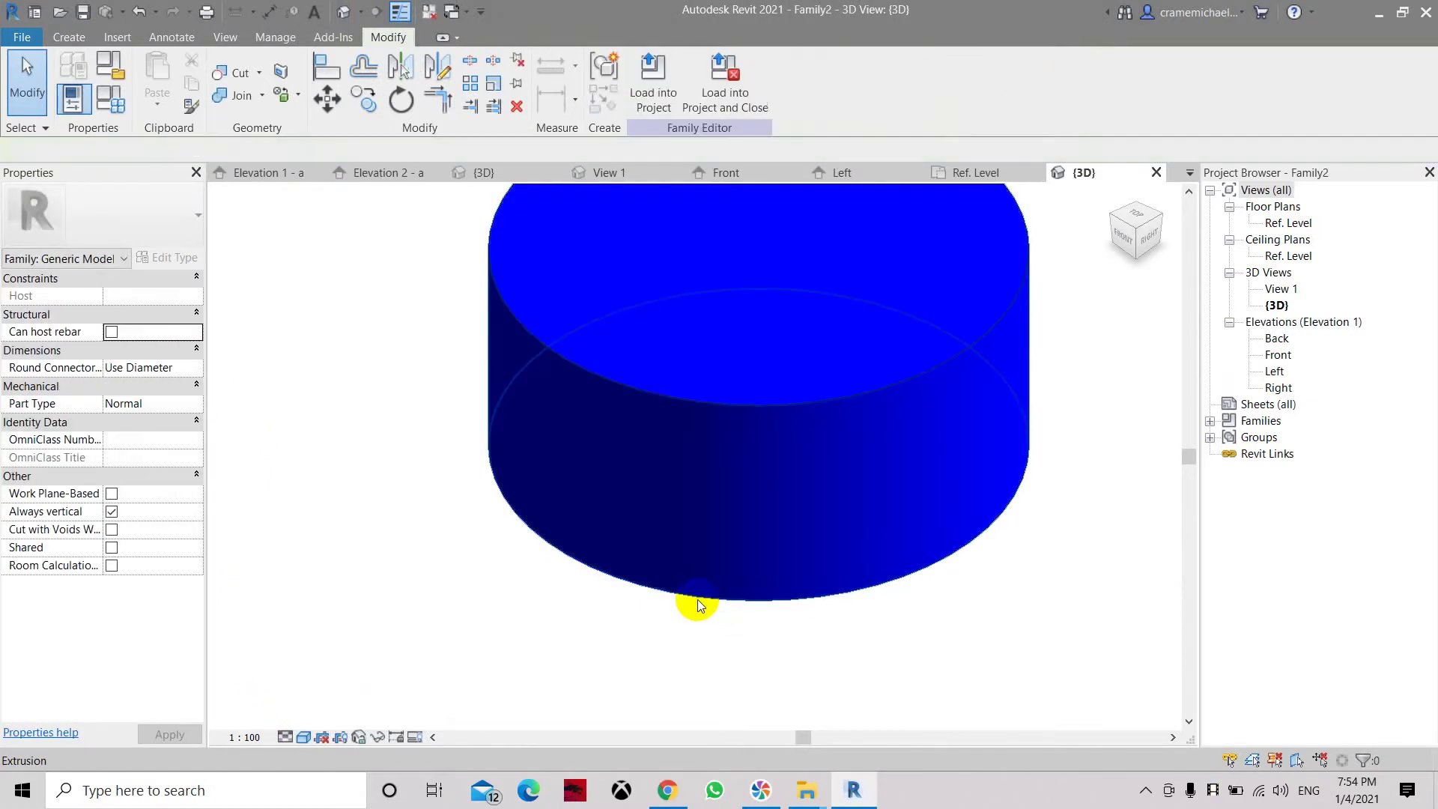
scroll(698, 599, down, 2)
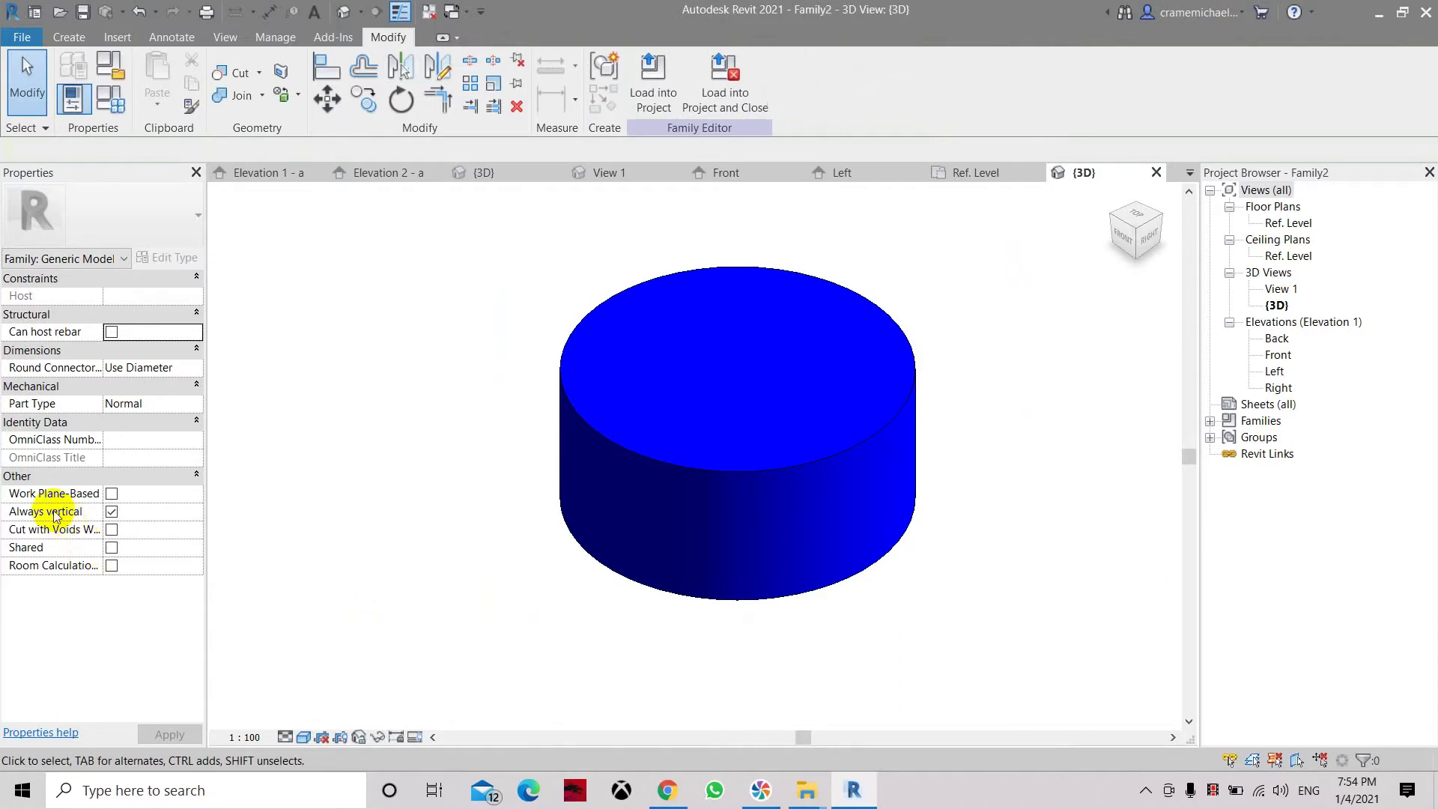
Make the family Work Plane-Based, turn off Always vertical, and apply the changes
click(111, 494)
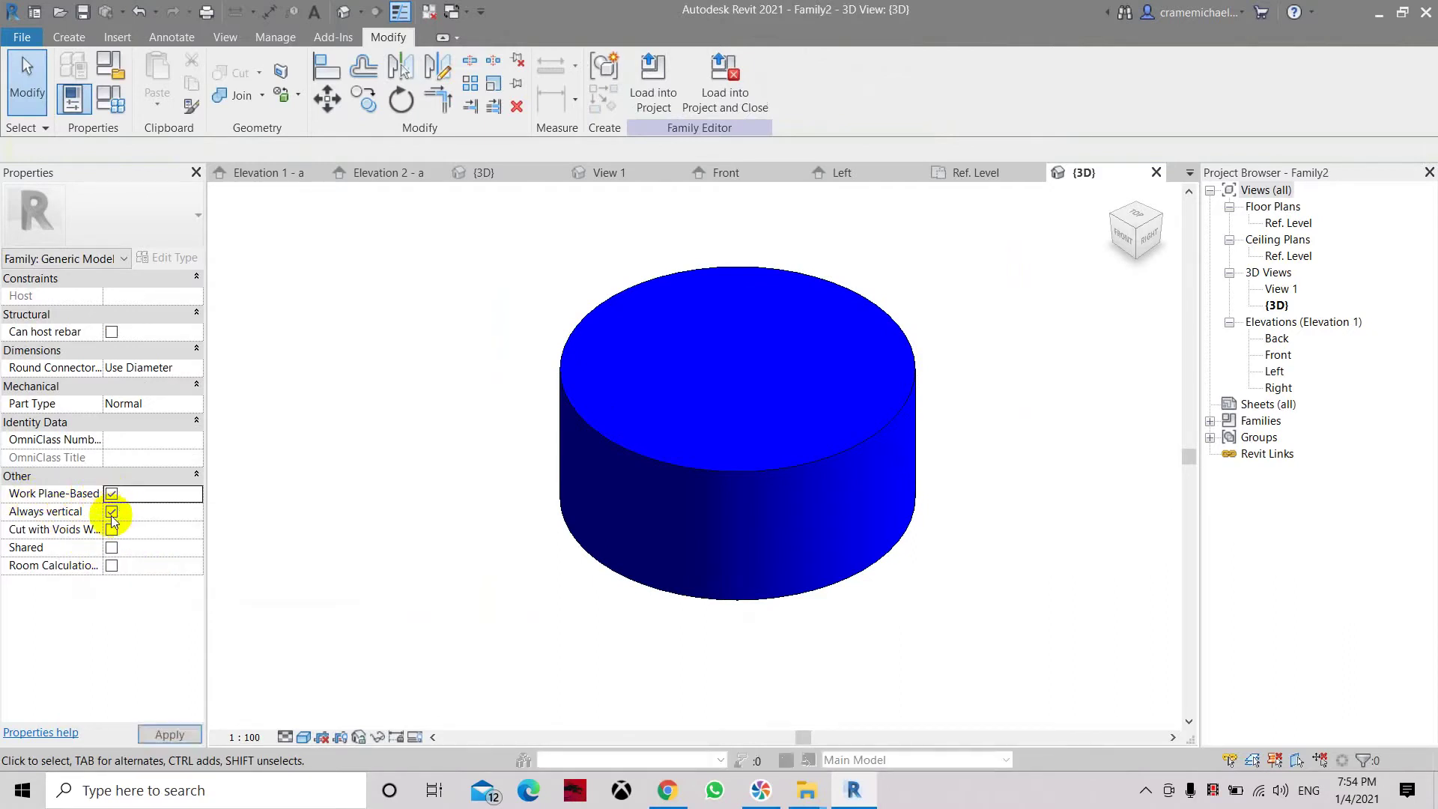
click(112, 515)
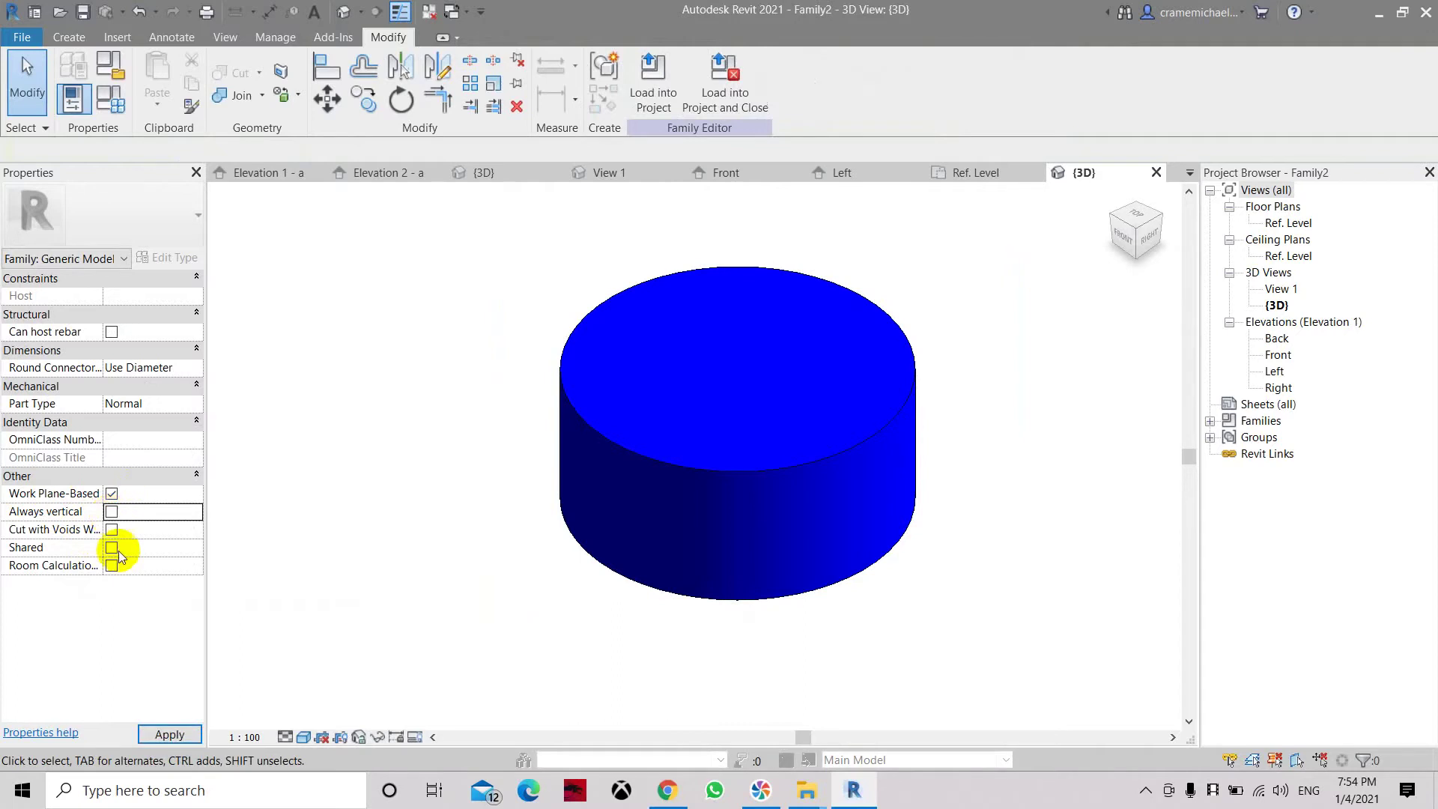
click(168, 735)
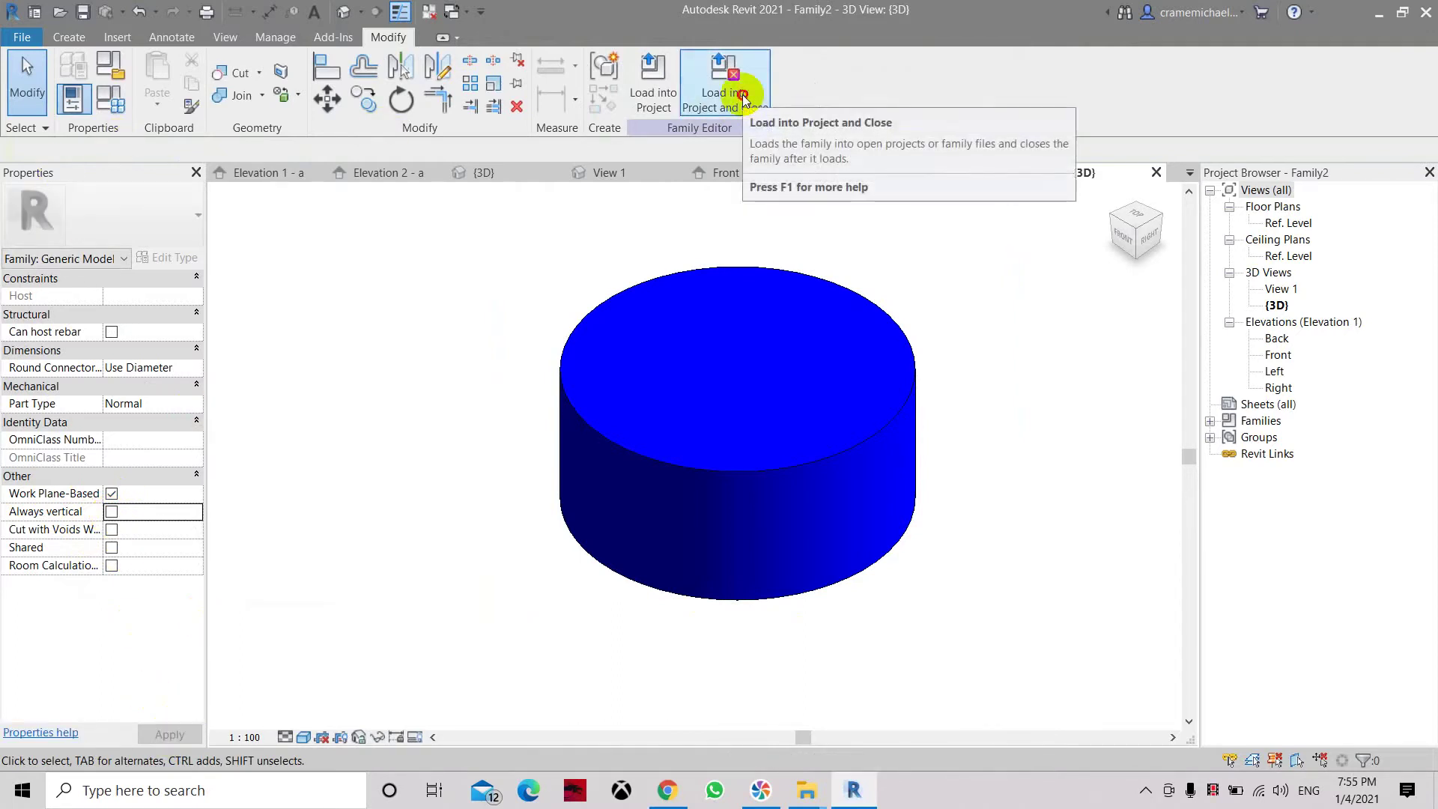
Try to load the family into Project Architectural2.0010.rvt and close it, saving it as Family2 in Documents with a maximum of 1 backup
click(743, 94)
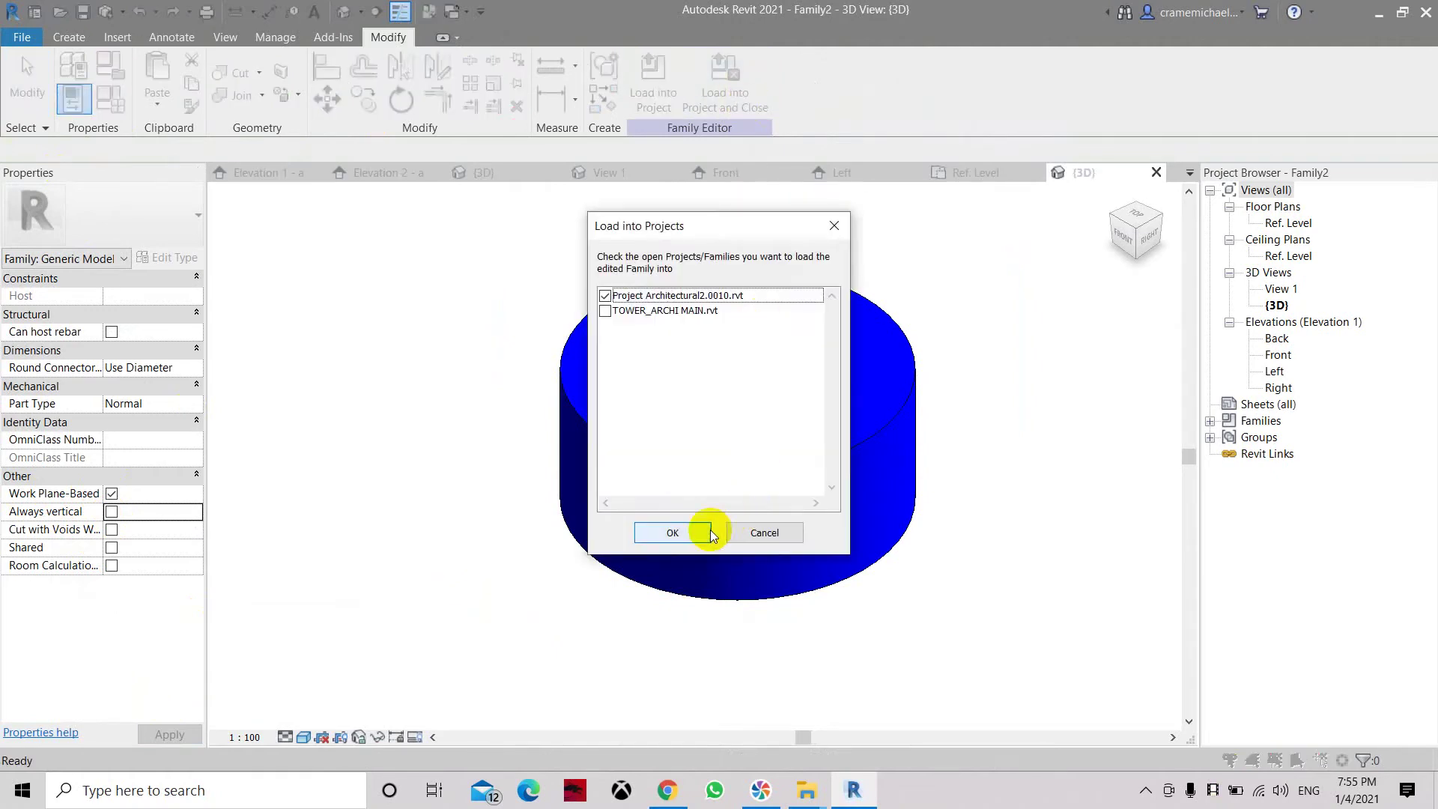
click(710, 530)
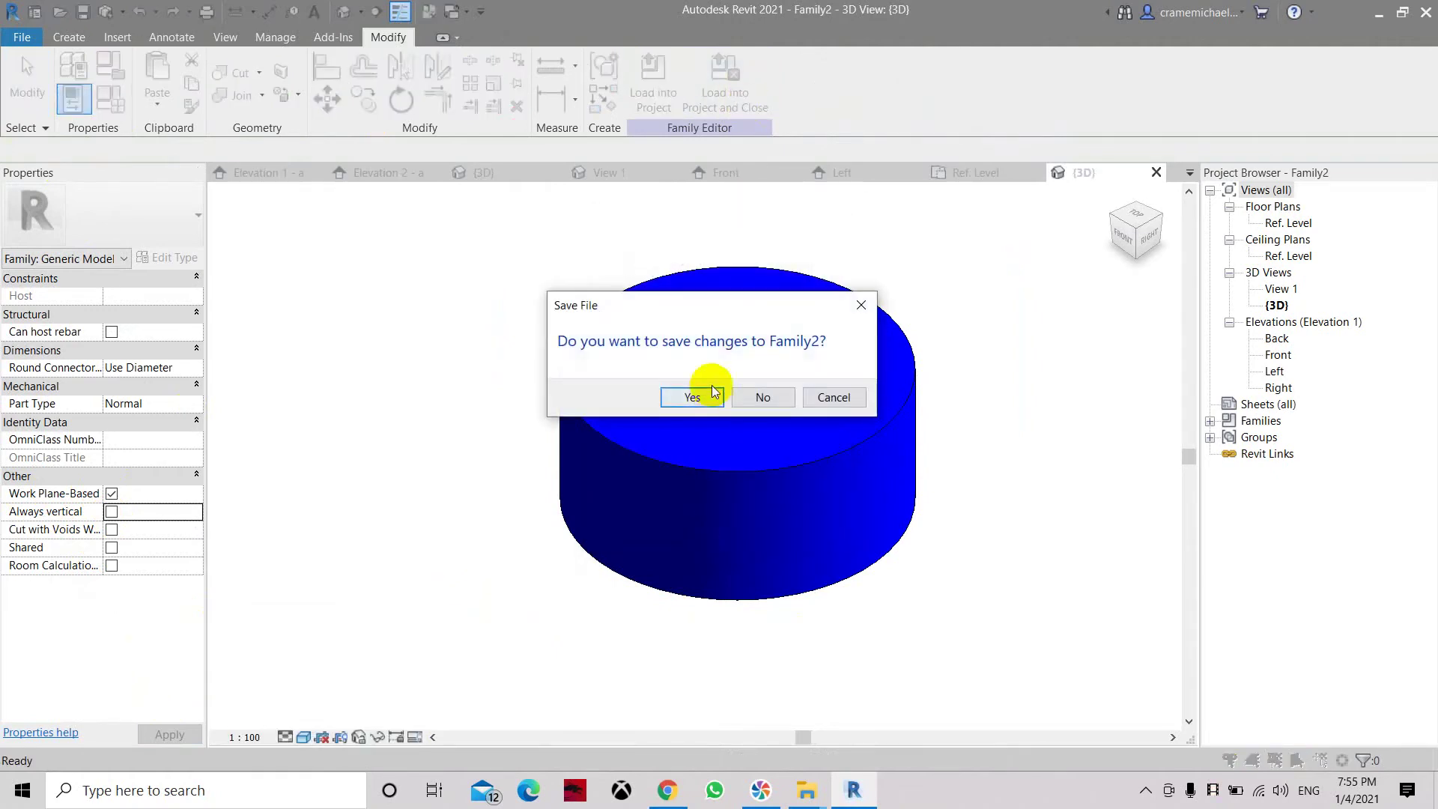
click(707, 401)
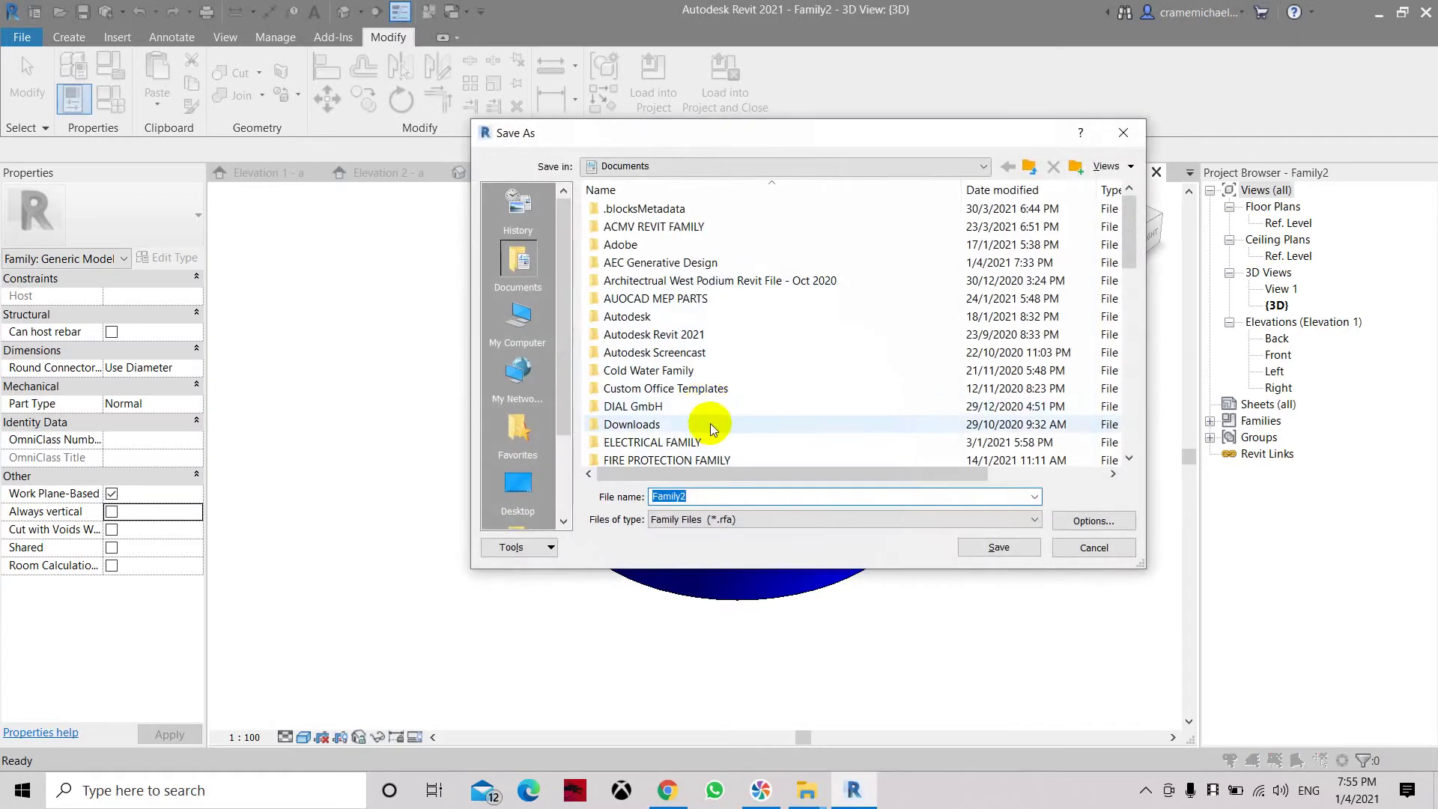
click(1088, 522)
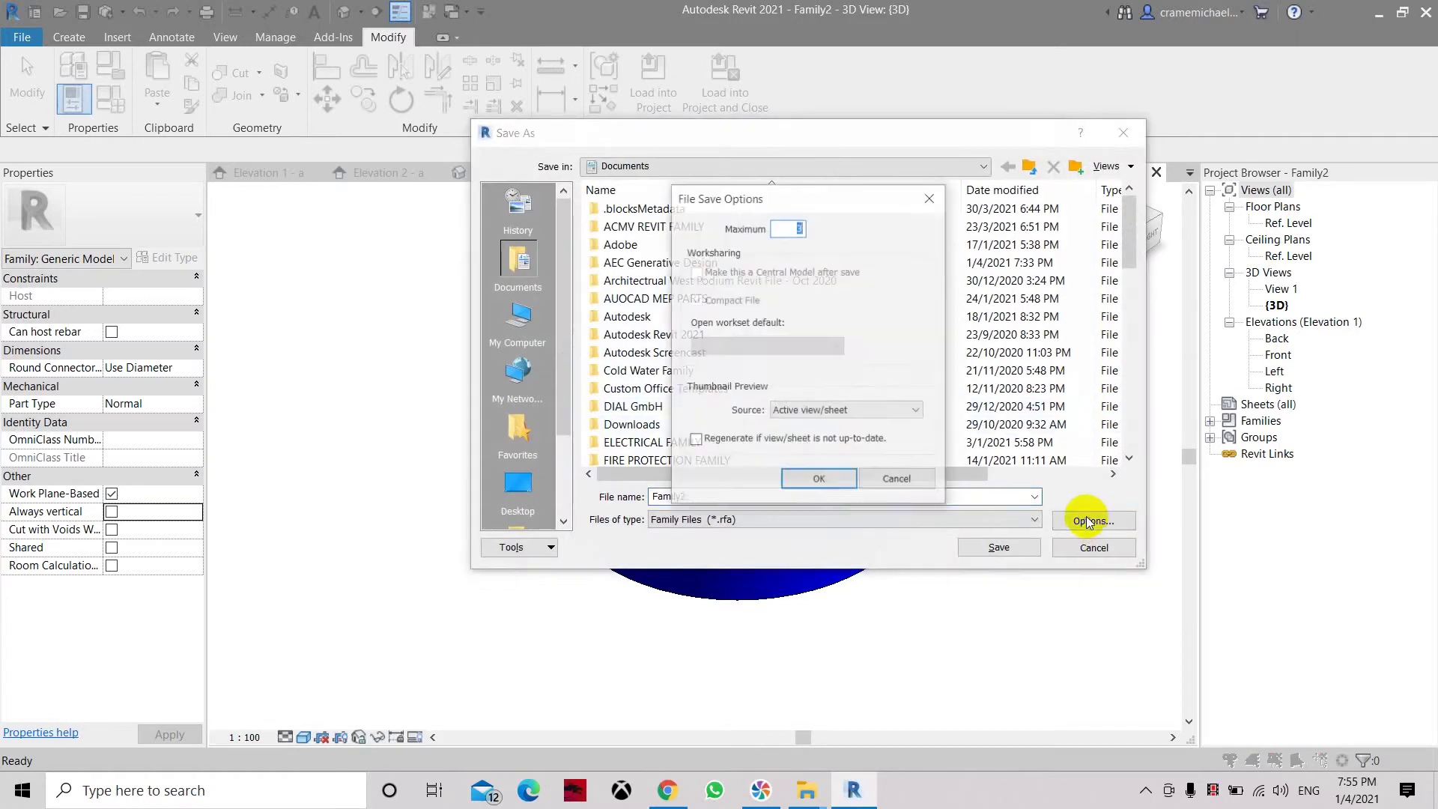
text(1)
click(820, 478)
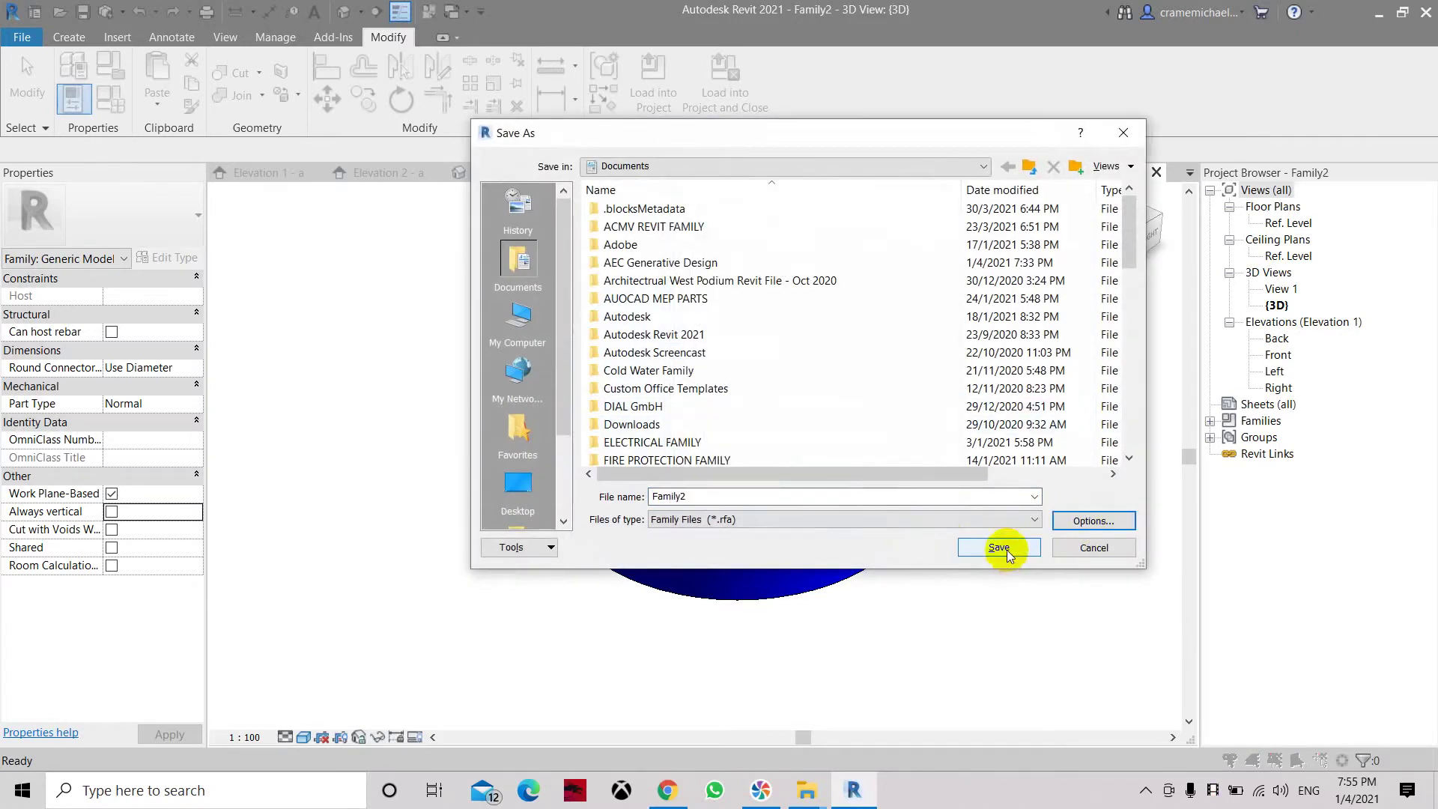
click(1007, 550)
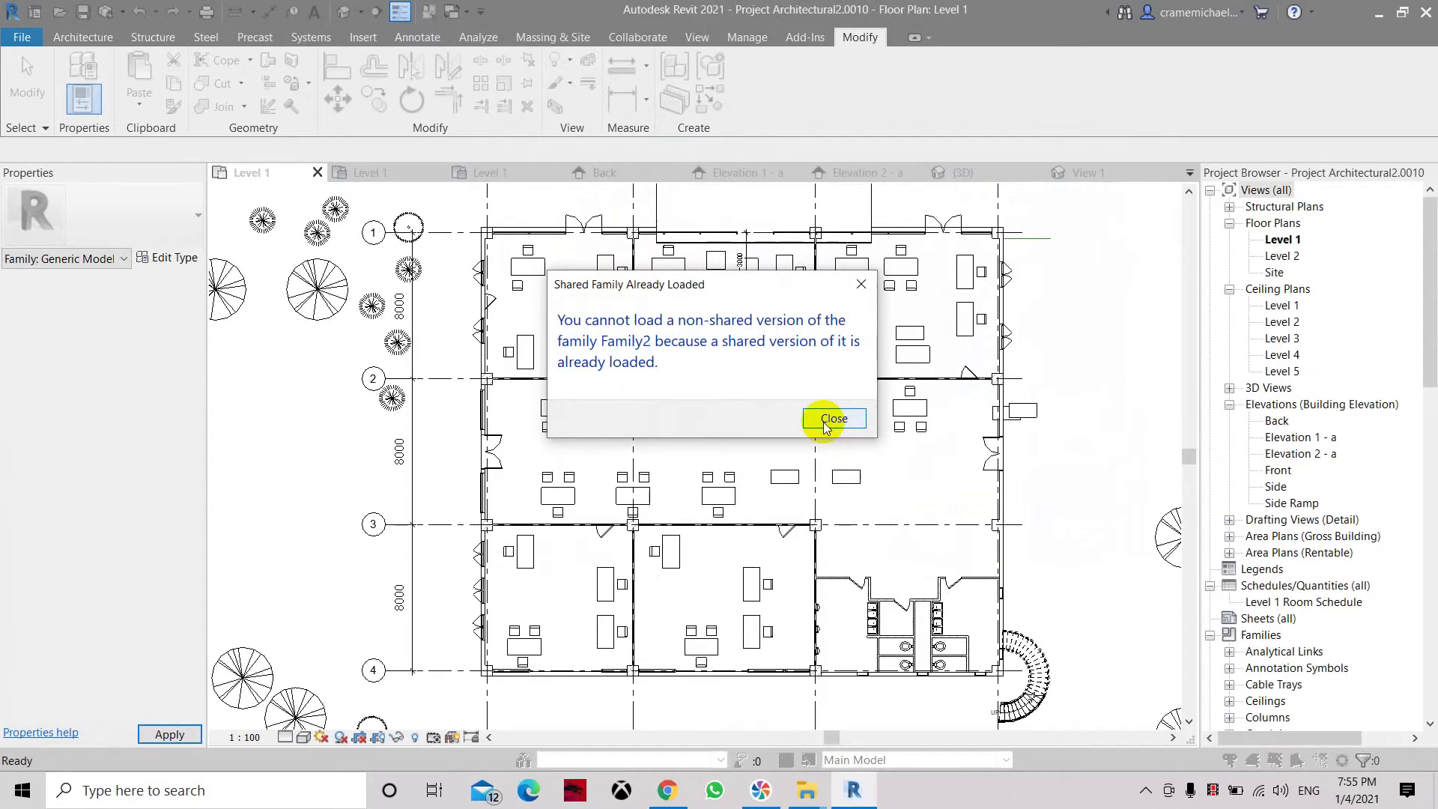
click(823, 420)
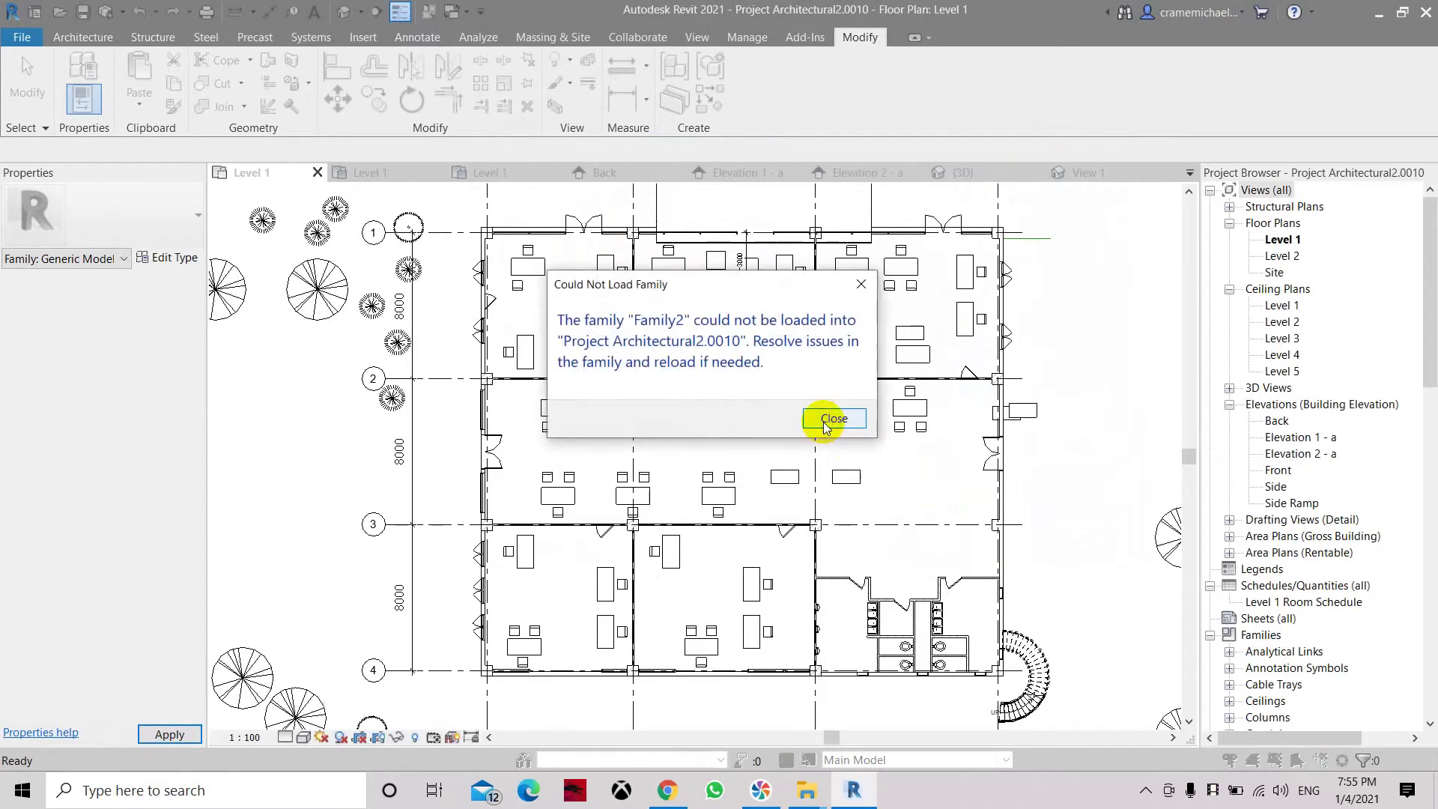
click(824, 421)
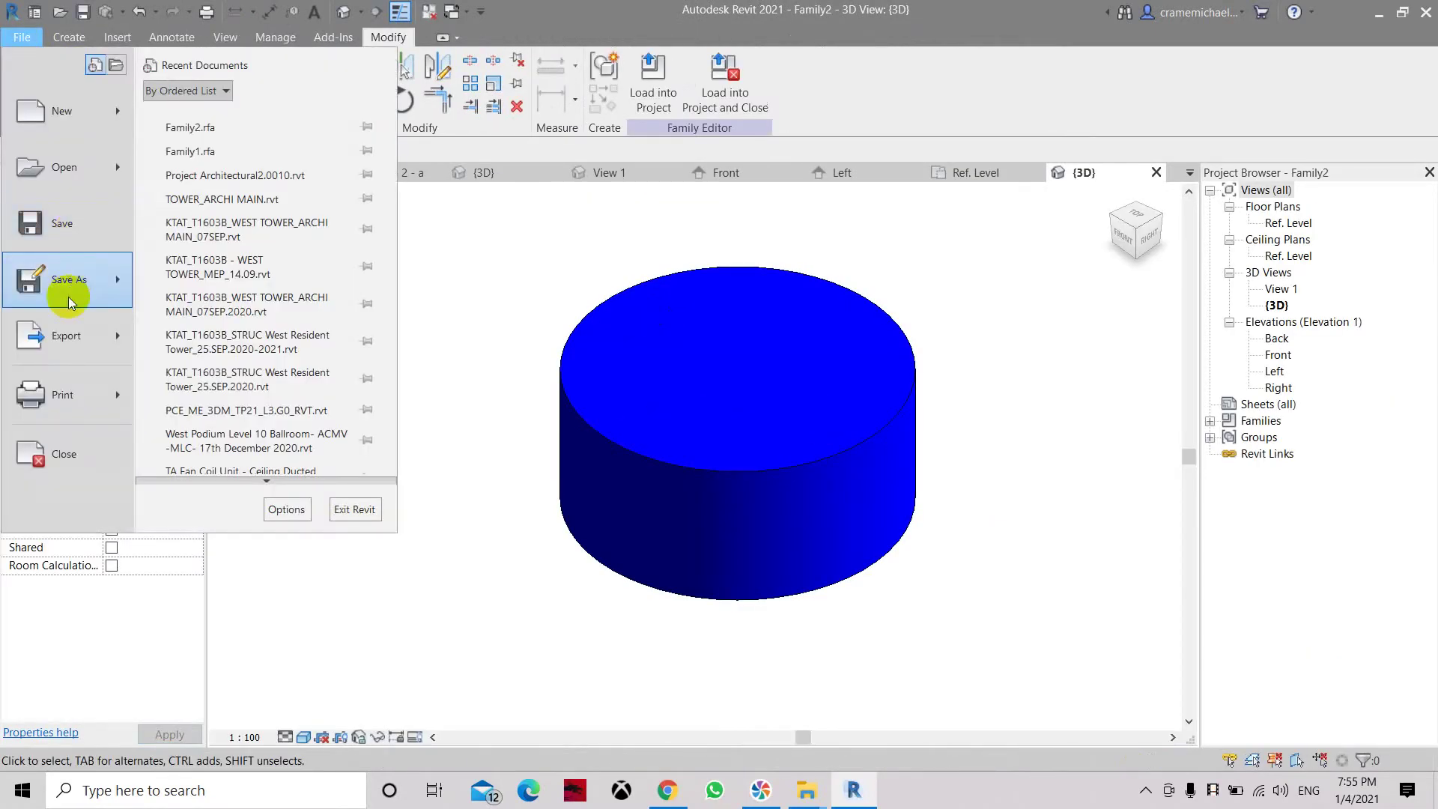
Save the family under the new name ReferenceBased in the Documents folder, keeping a maximum of 1 backup
mouse_move(68, 281)
click(178, 259)
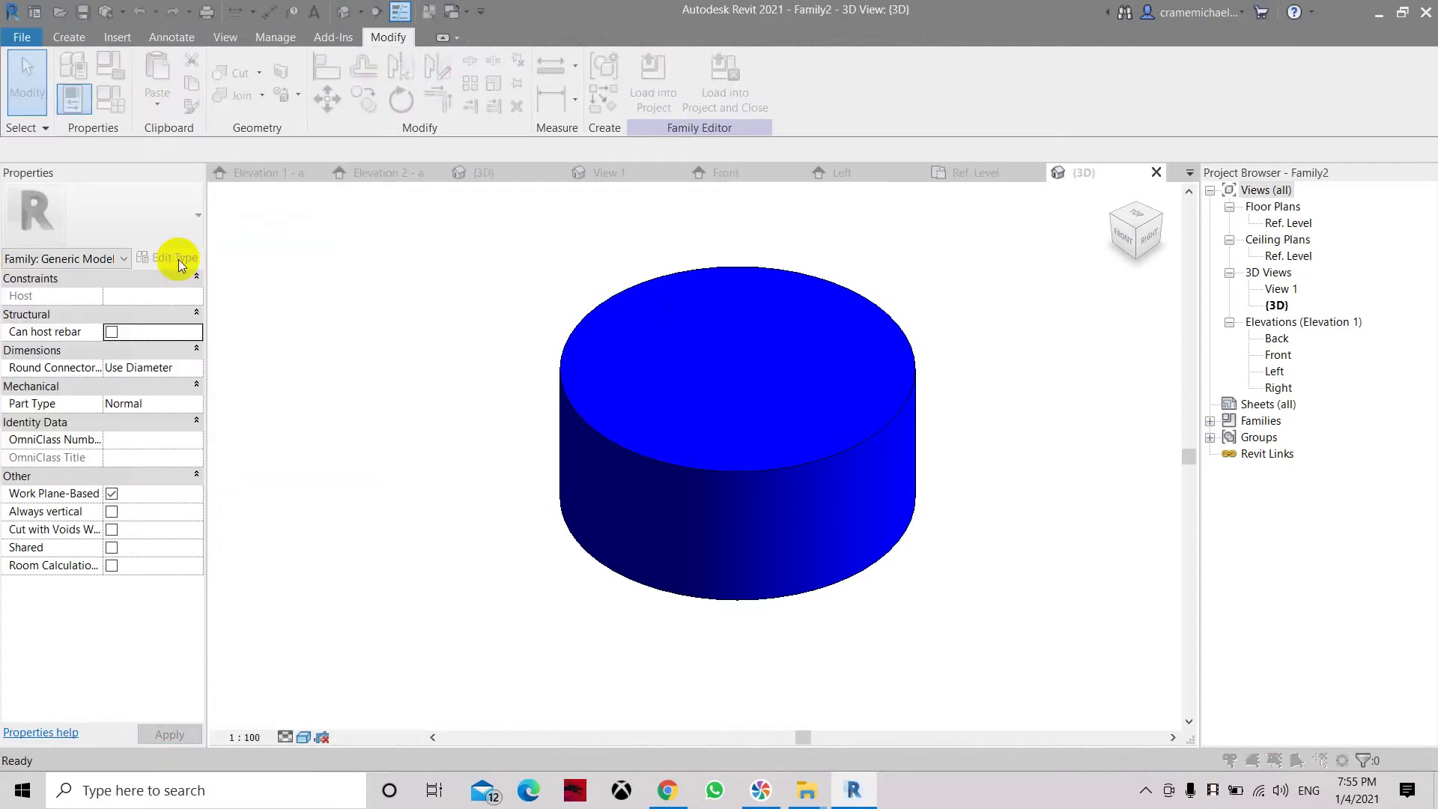
drag(700, 497, 654, 494)
text(Re)
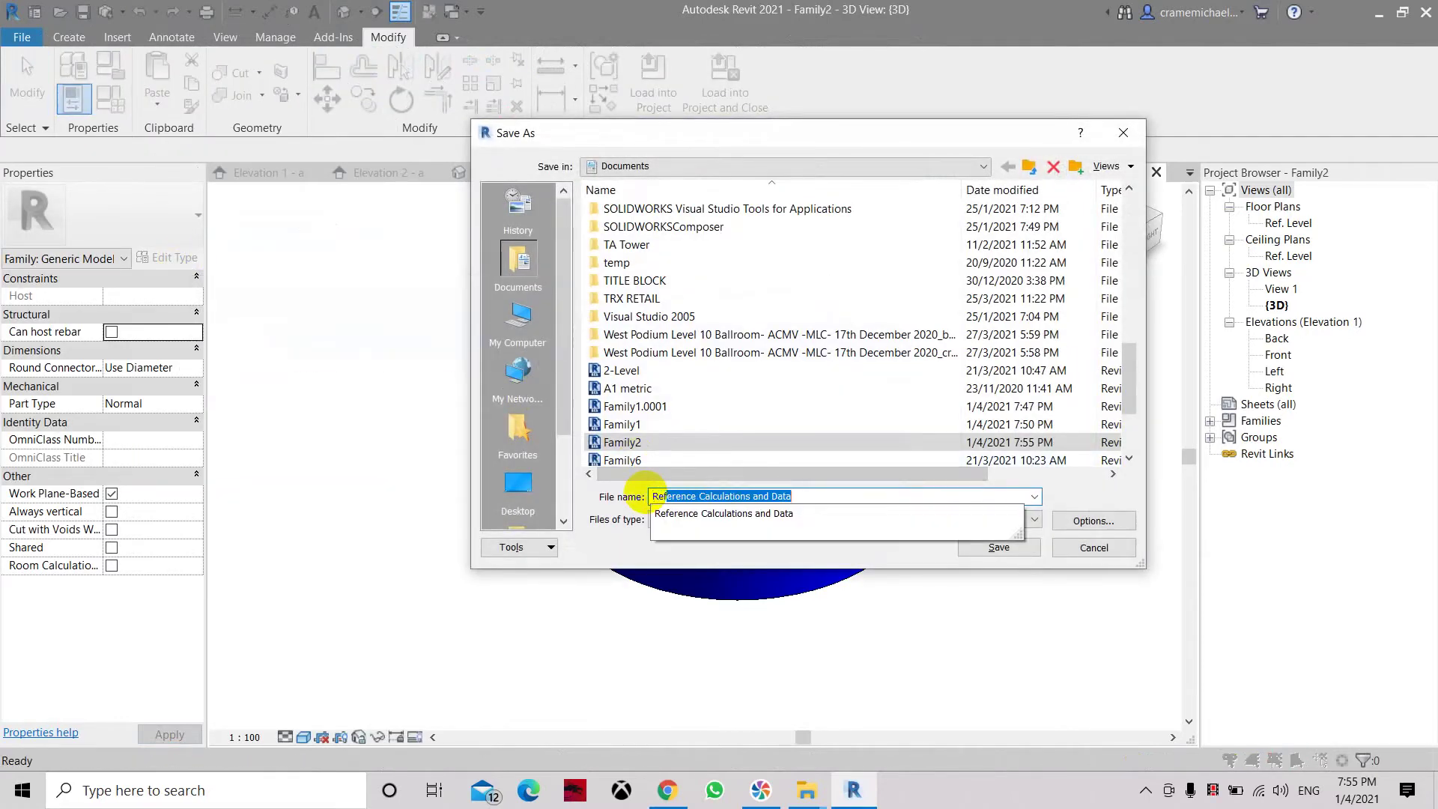
text(ferenceBased)
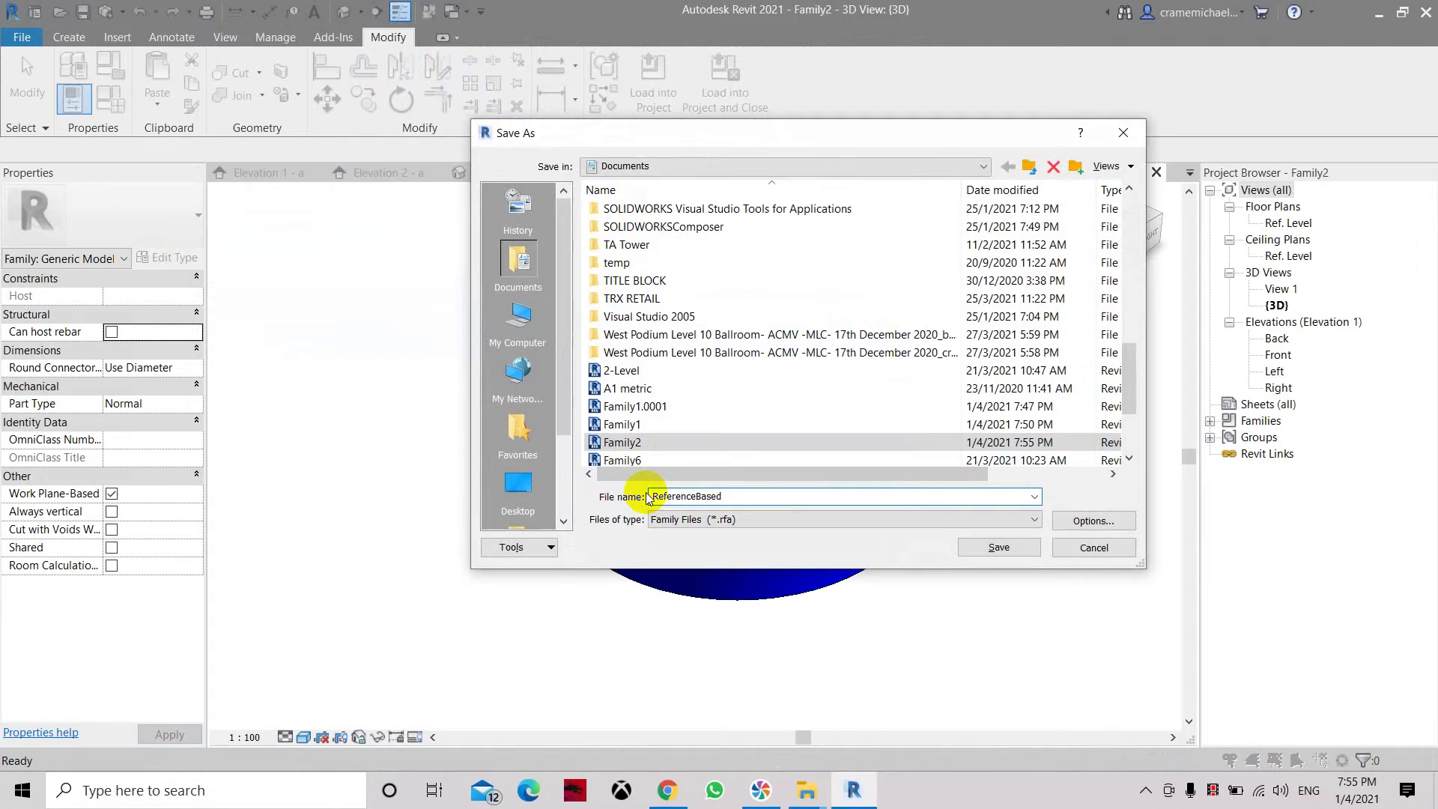
click(1112, 526)
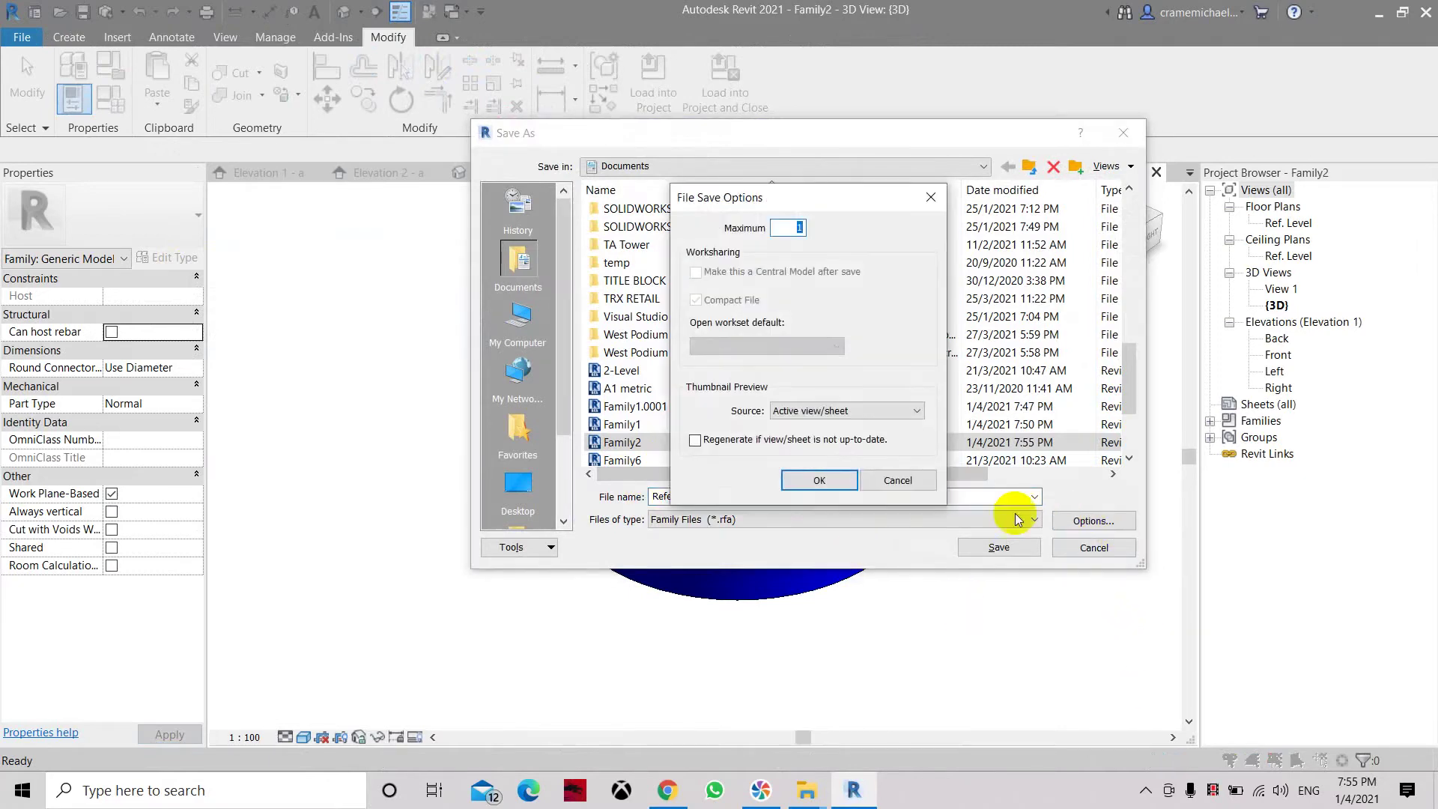
click(821, 480)
click(1021, 546)
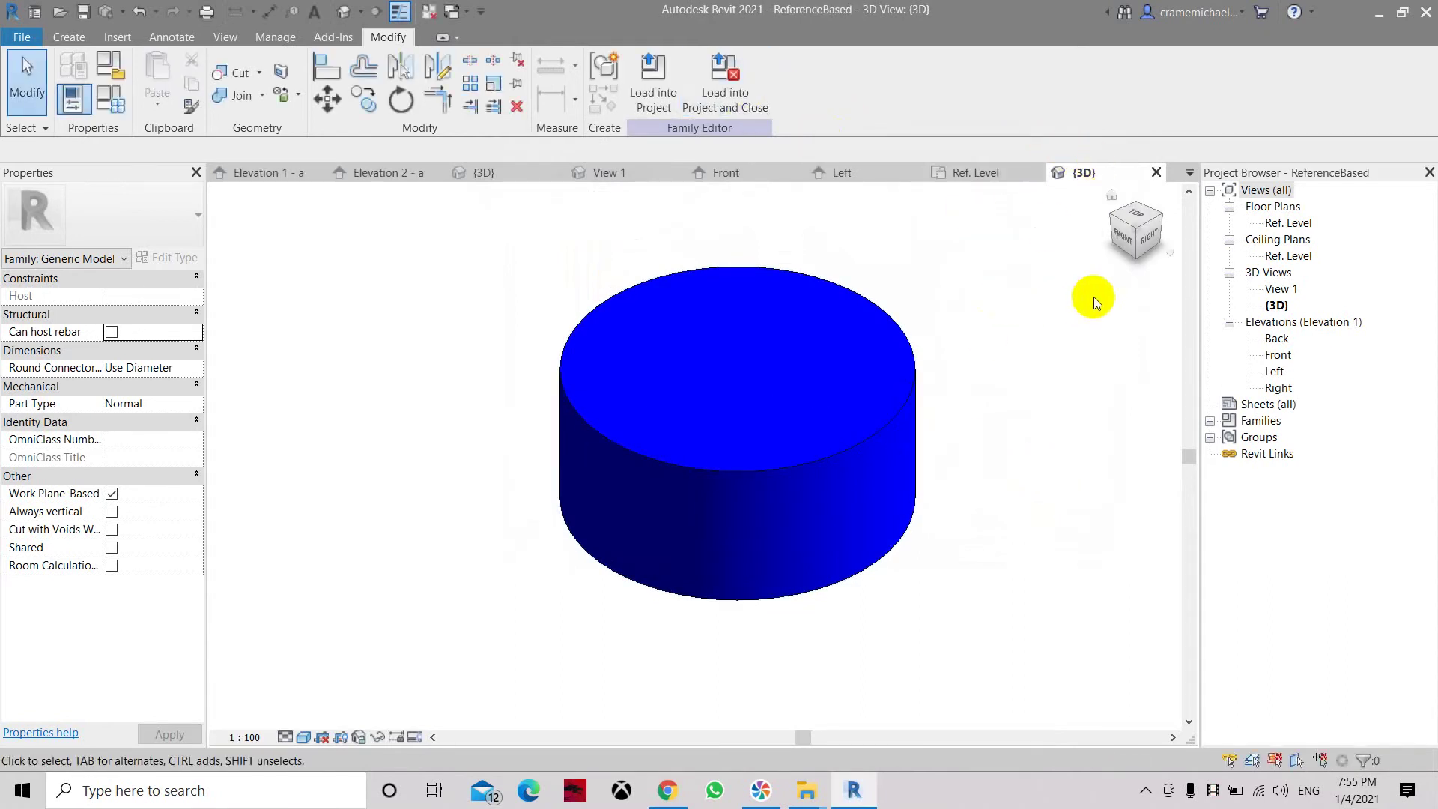
Load the ReferenceBased family into Project Architectural2.0010.rvt and close the family
click(1014, 171)
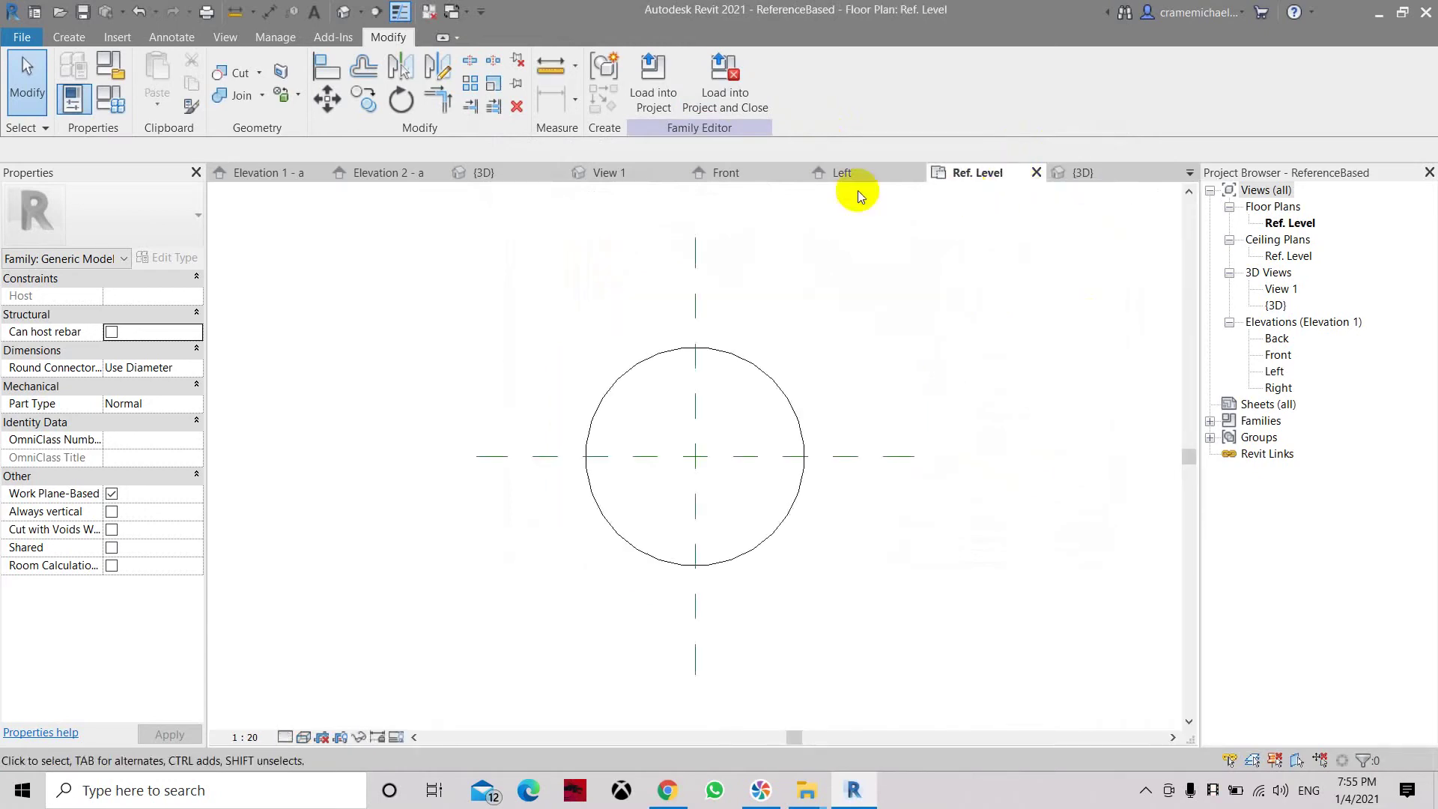
click(1057, 176)
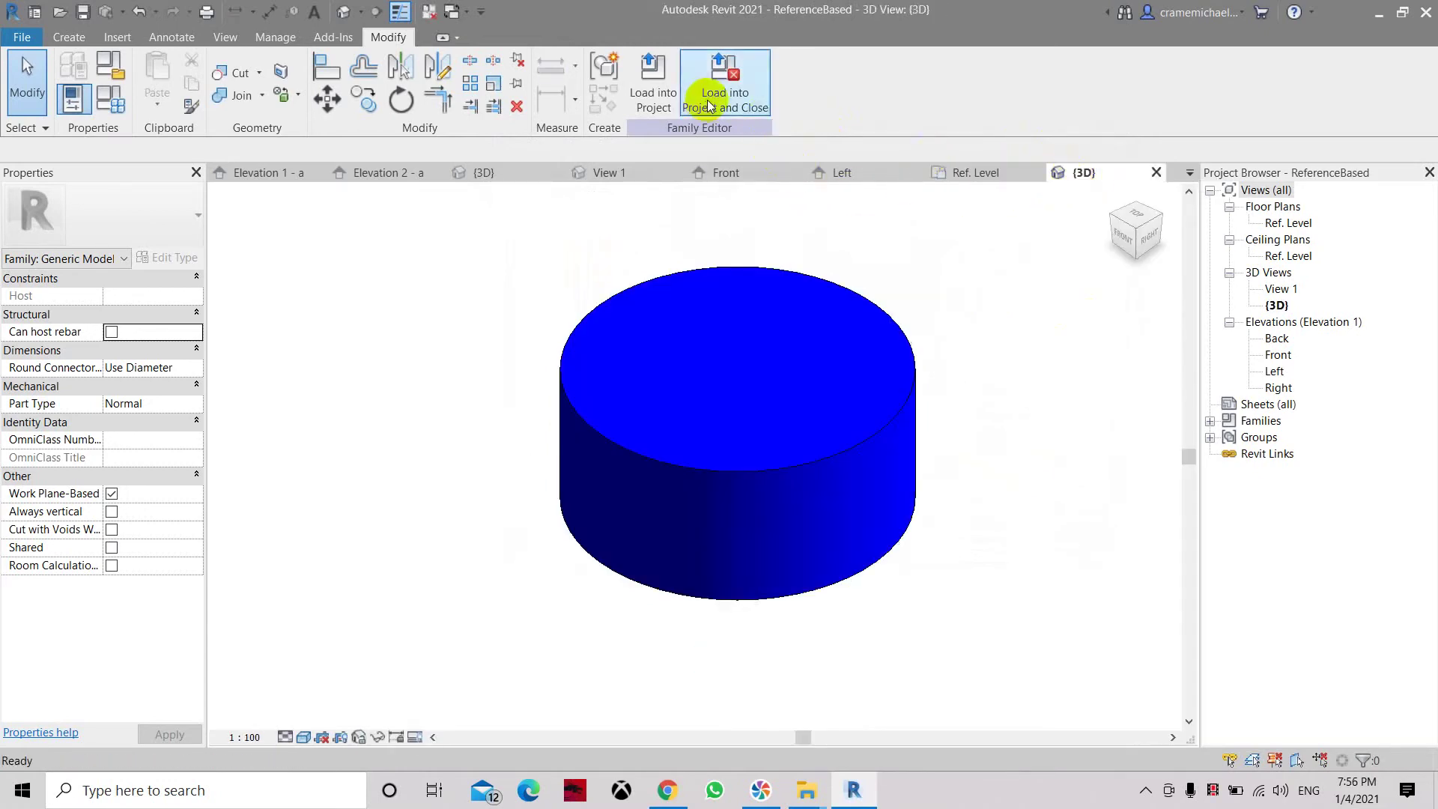
click(716, 86)
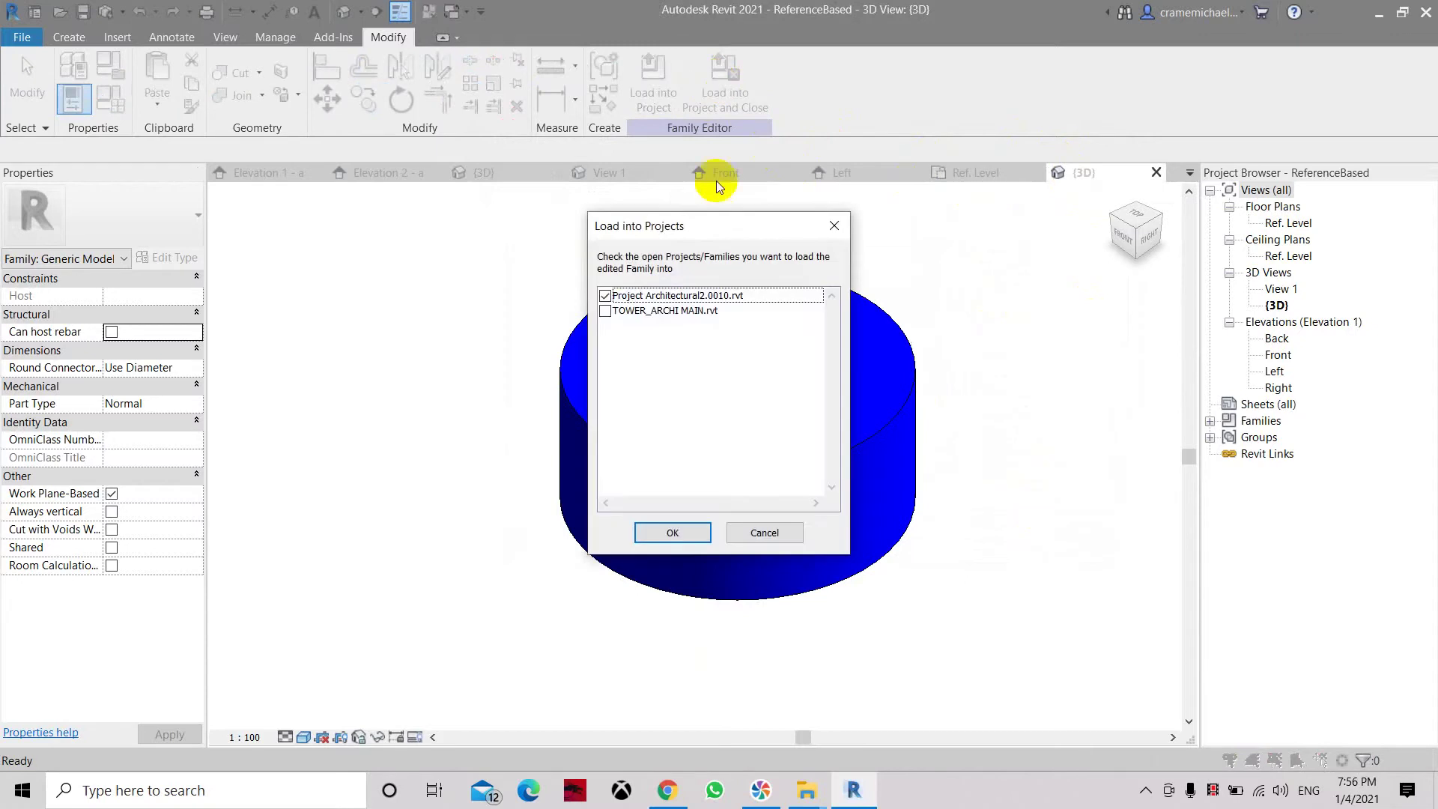
click(684, 533)
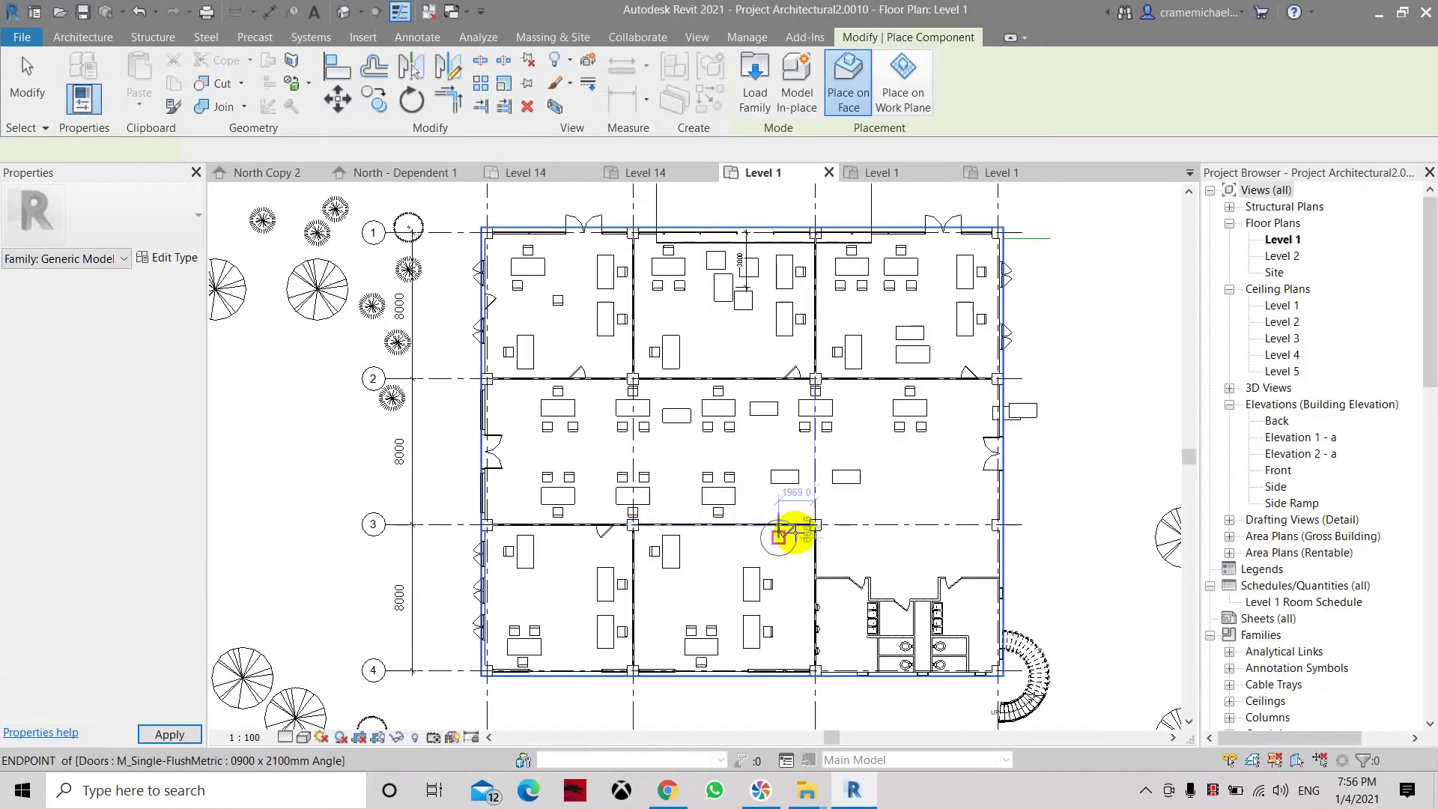
Set the current work plane to the named plane Reference Plane : Left To Right
click(75, 37)
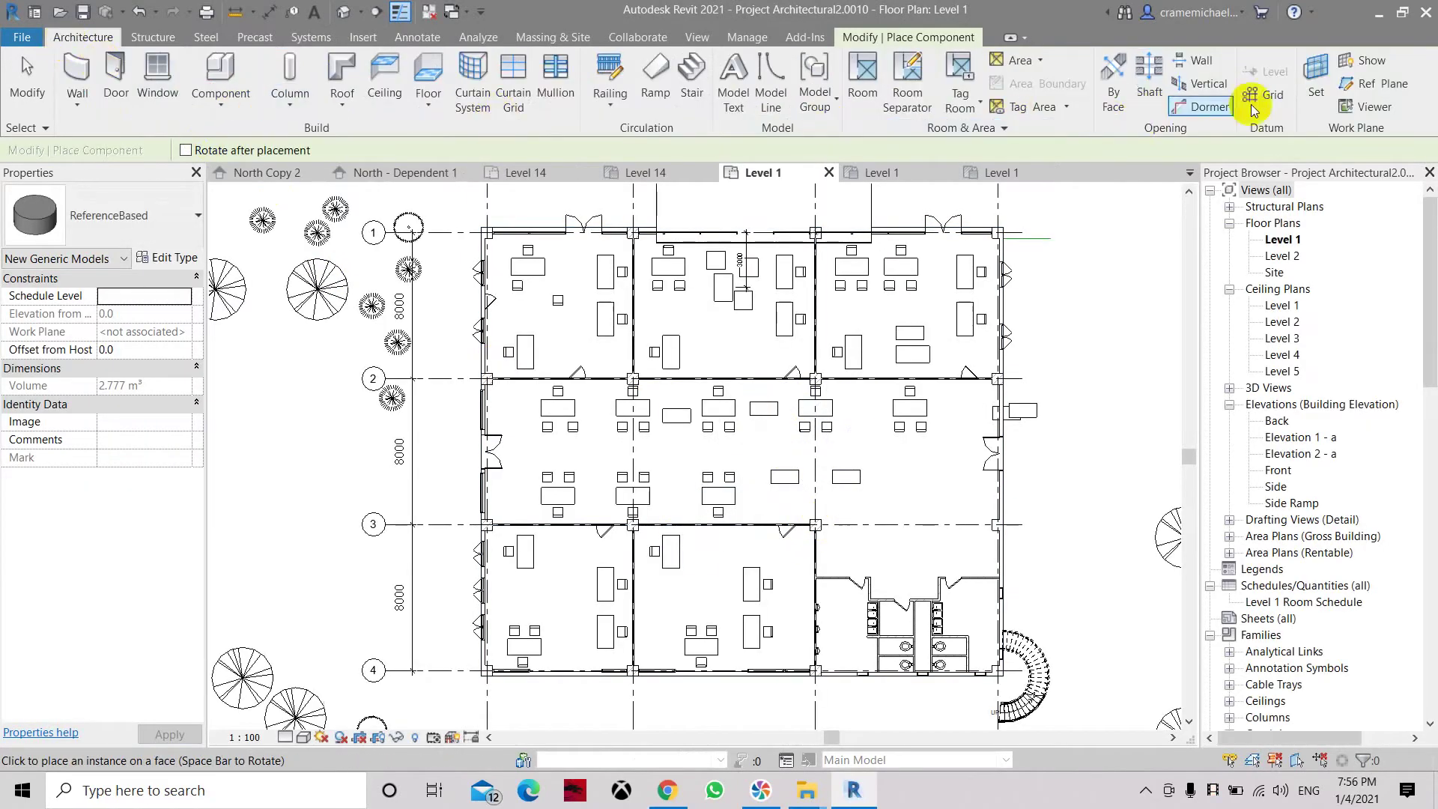
click(1316, 96)
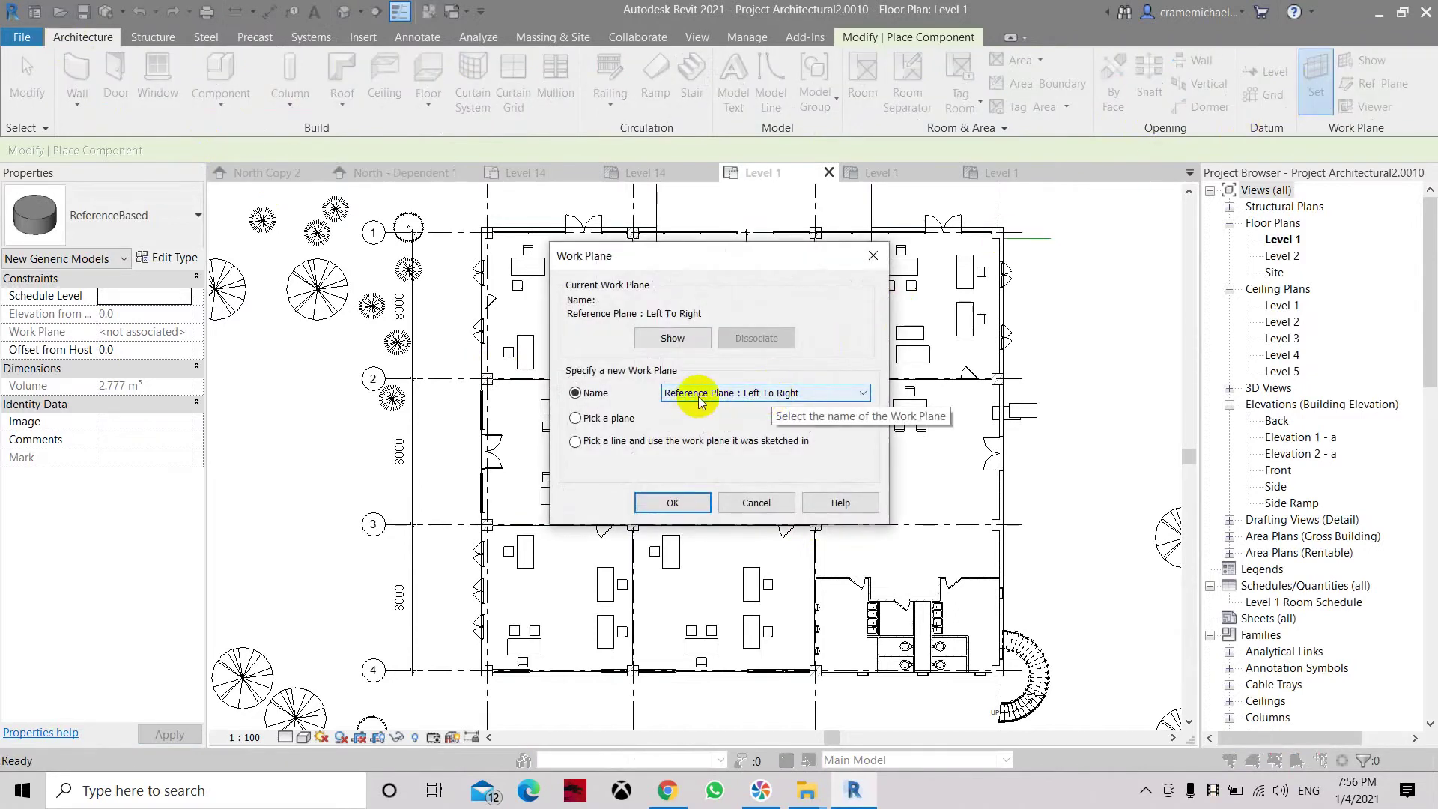
click(672, 502)
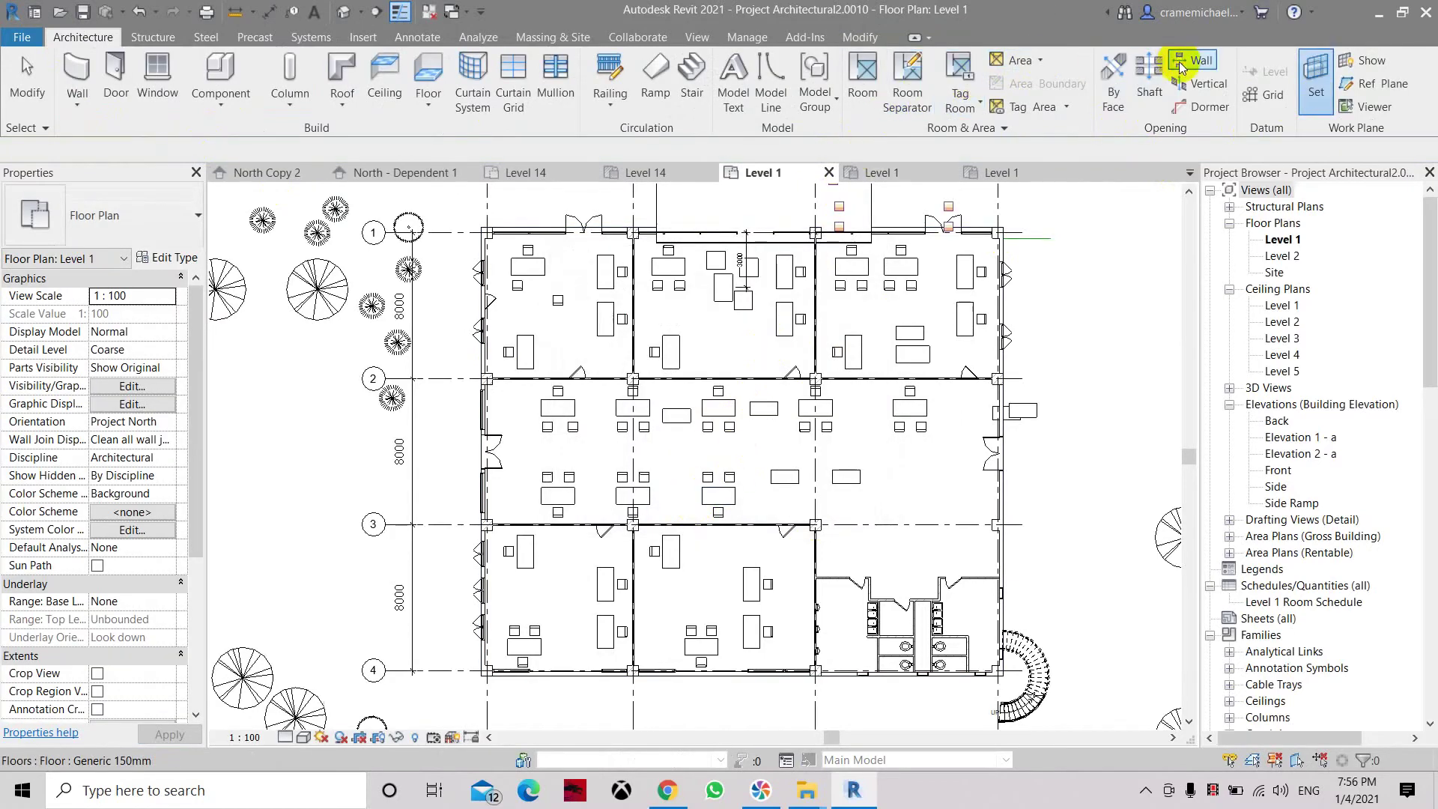
Place a ReferenceBased component on the current work plane in the Level 1 plan, between grids 2 and 3, and dismiss the warning
click(220, 99)
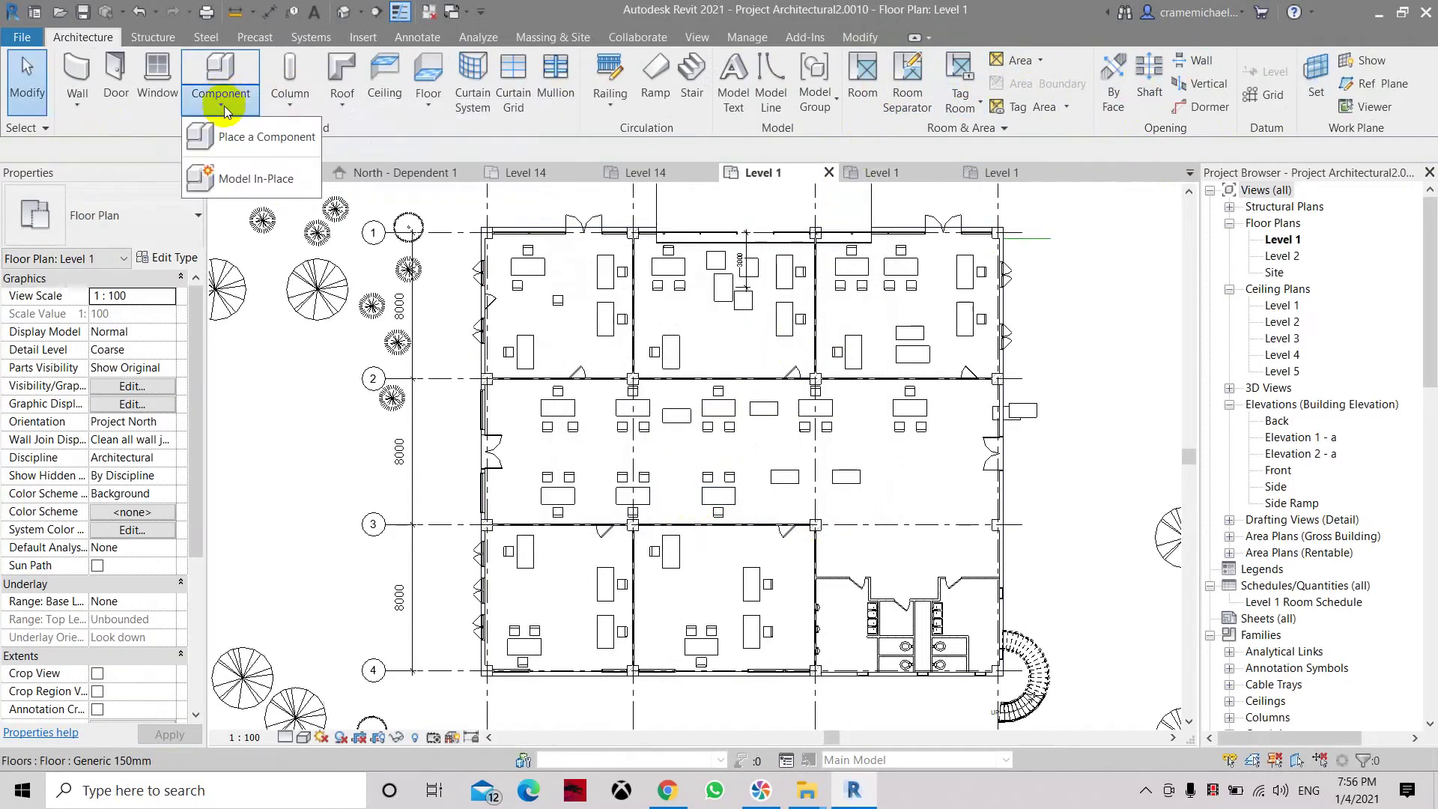
click(232, 141)
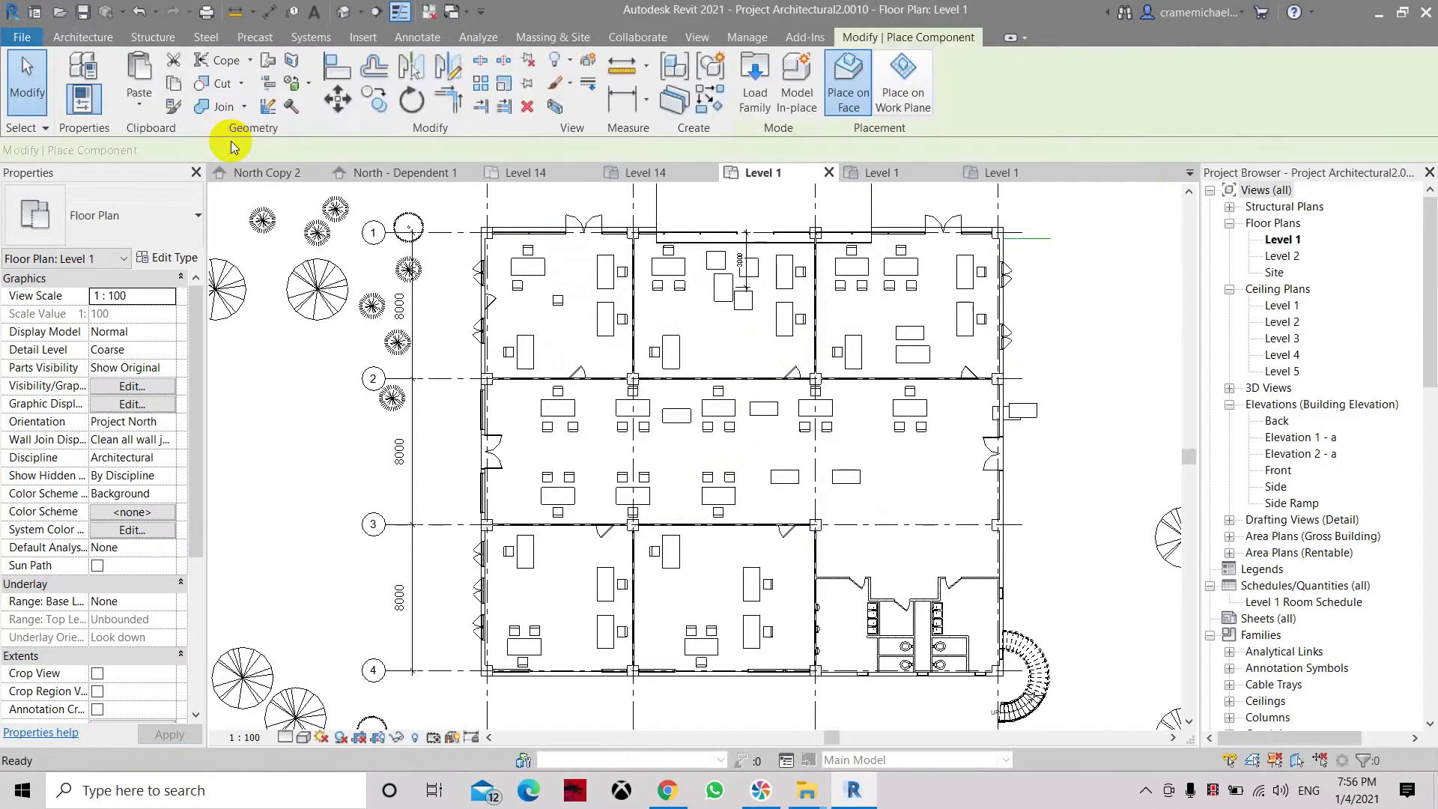
click(920, 104)
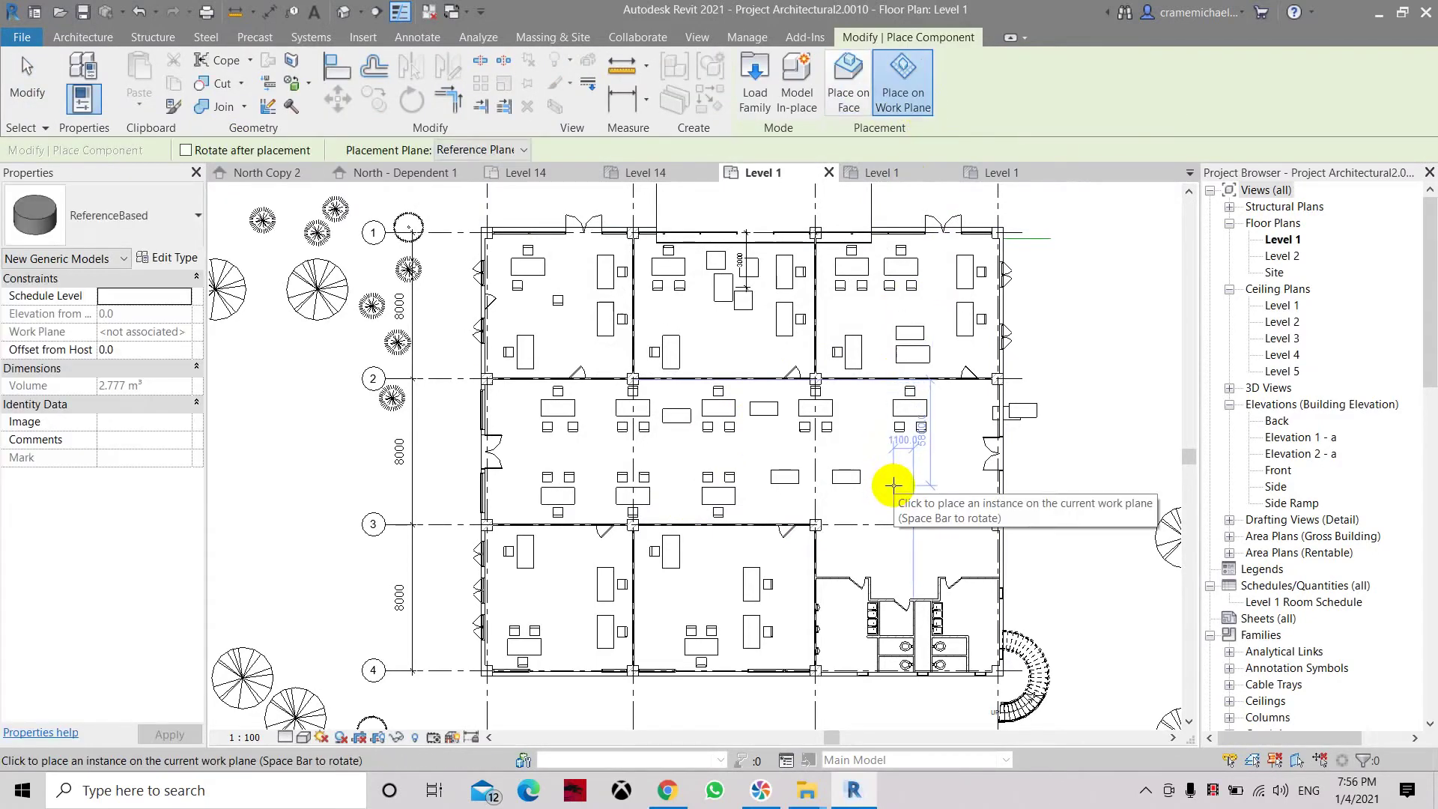
click(891, 483)
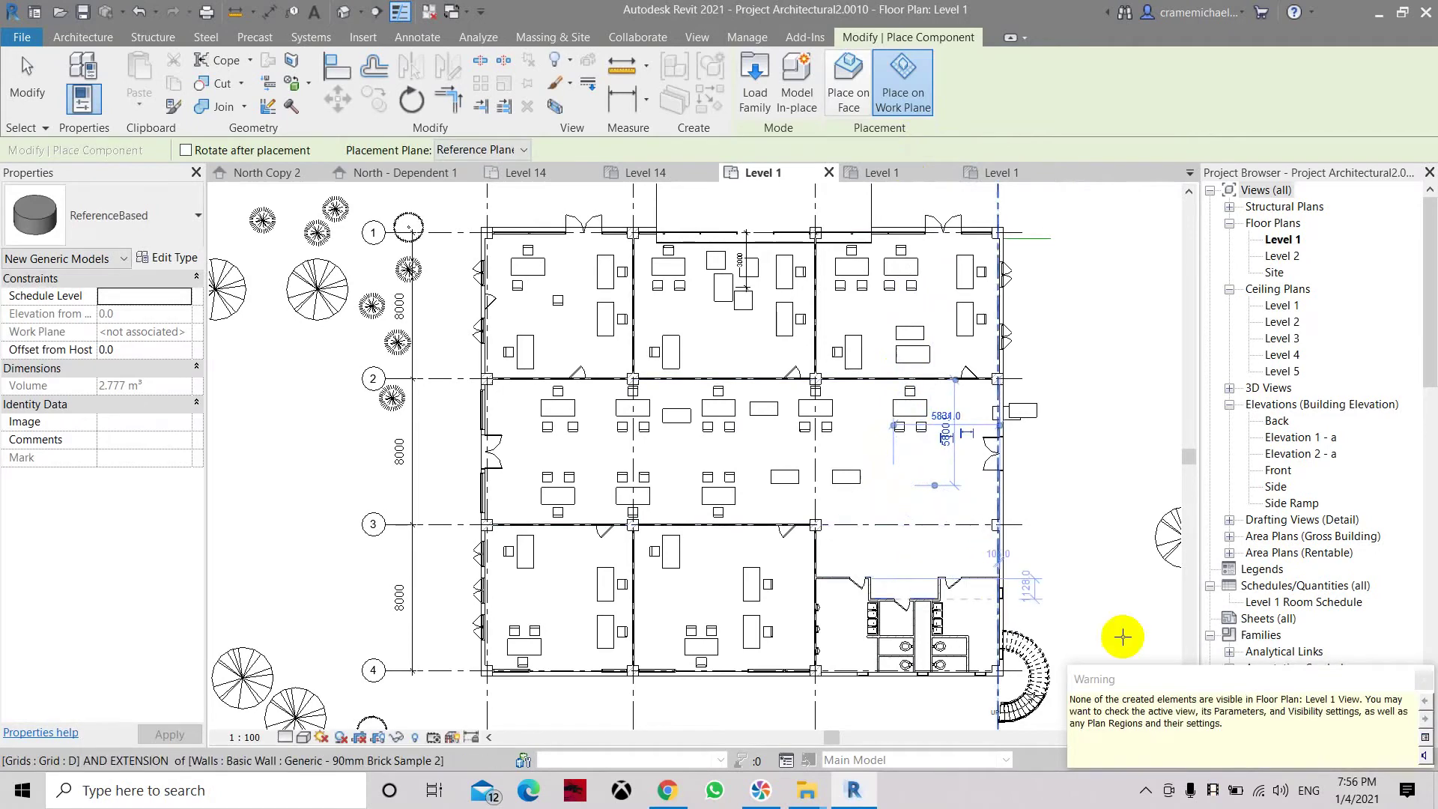
click(1421, 681)
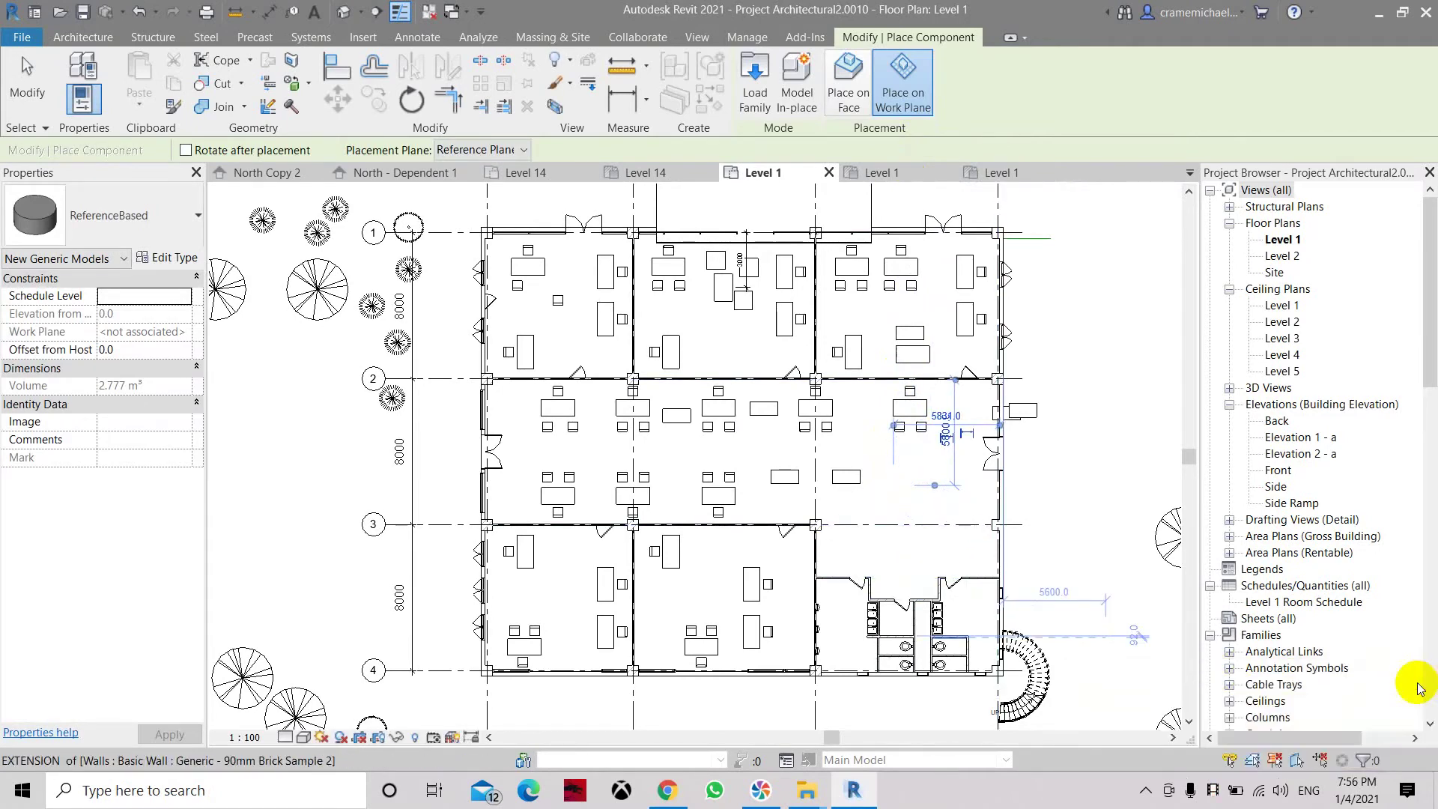
Open the Back elevation and check the placed ReferenceBased instance against the Left To Right reference plane
double_click(1277, 422)
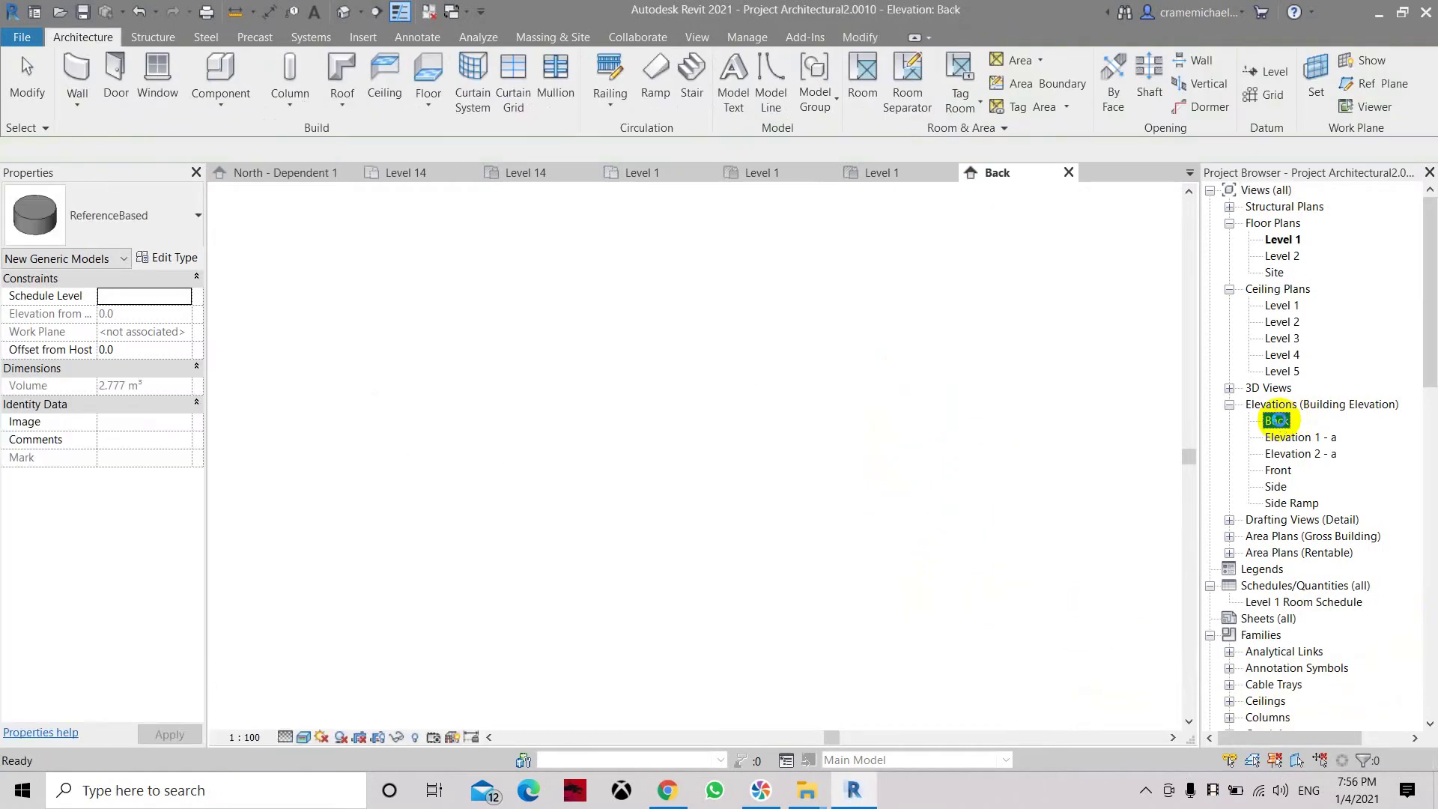
scroll(652, 444, up, 4)
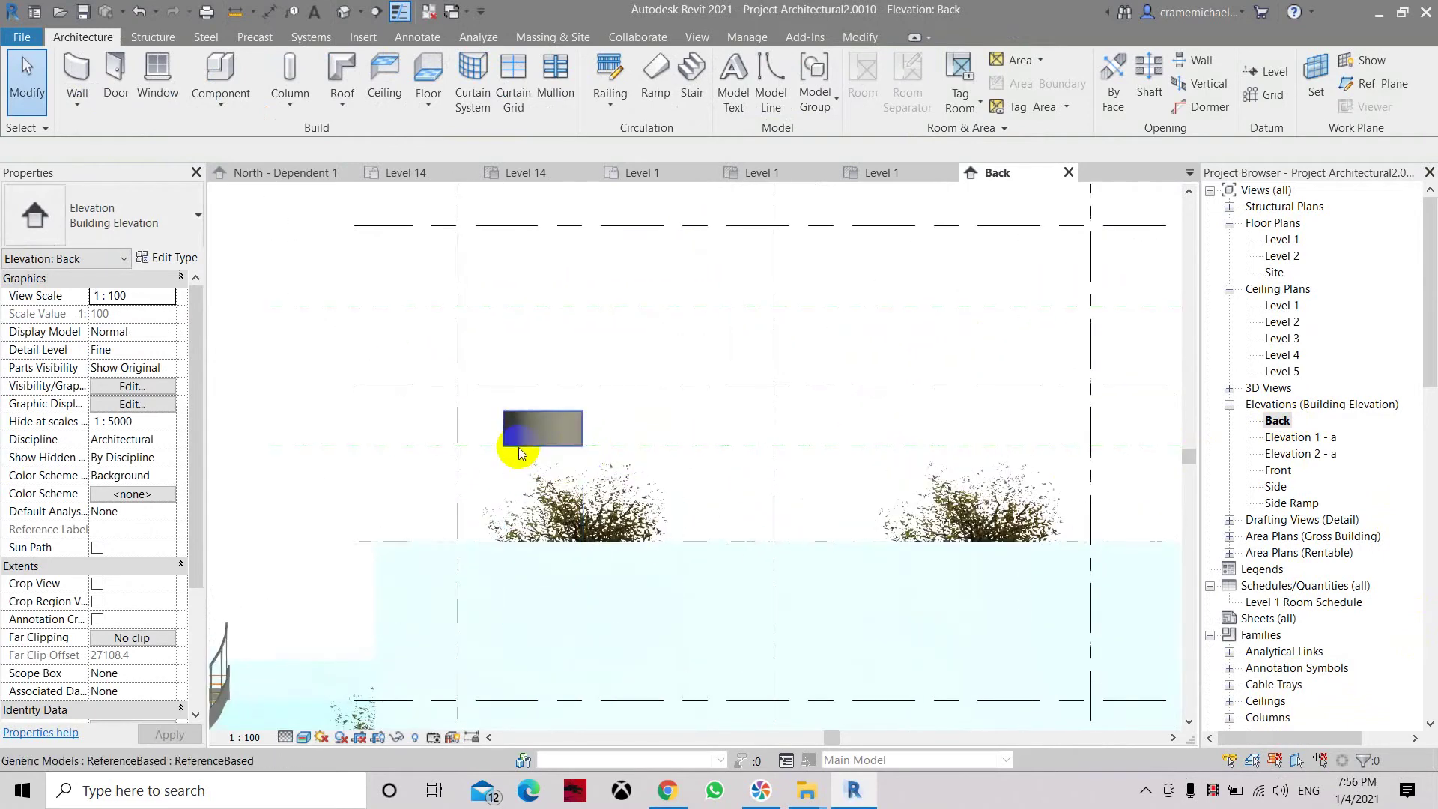
middle_drag(521, 452, 497, 395)
click(360, 397)
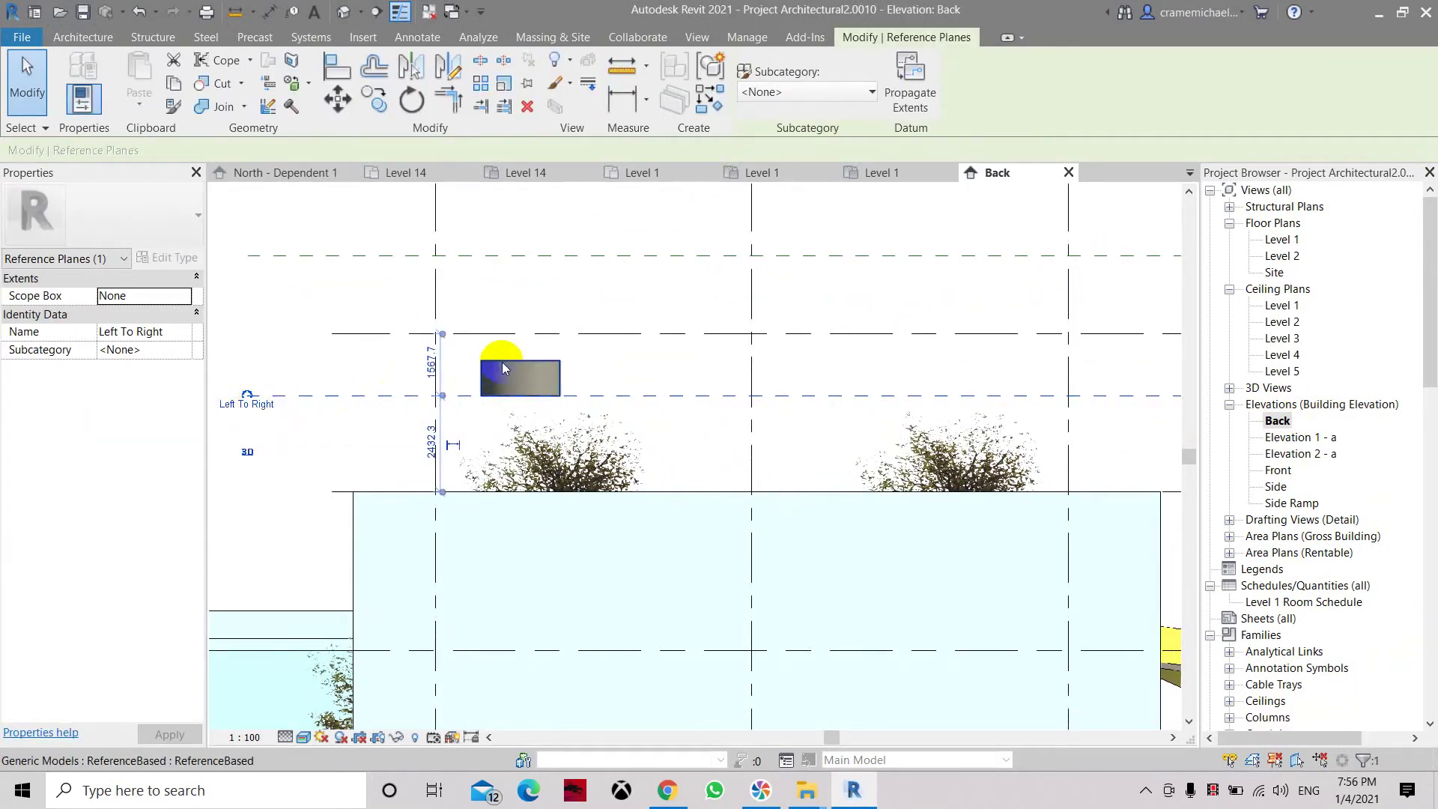
scroll(563, 395, down, 1)
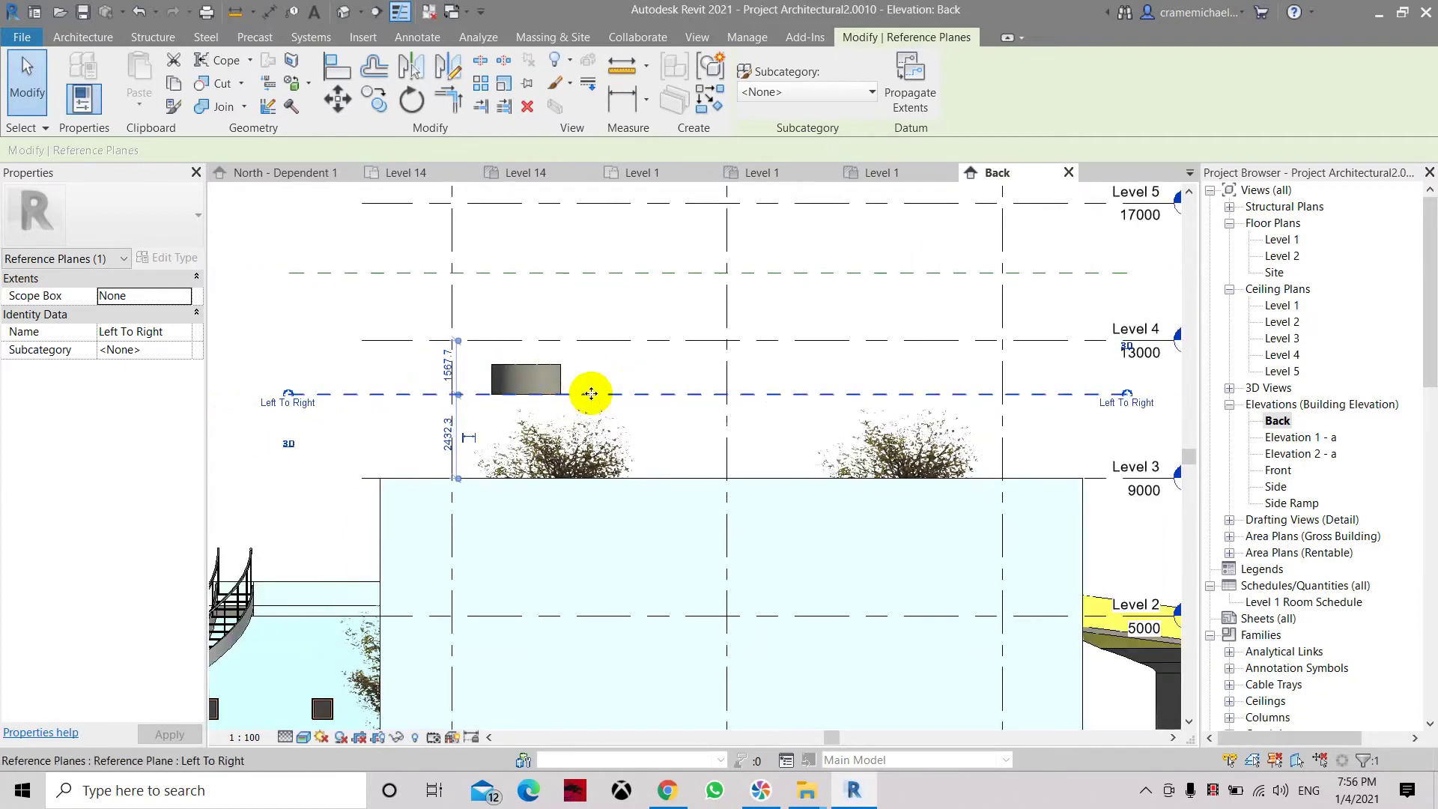
click(542, 378)
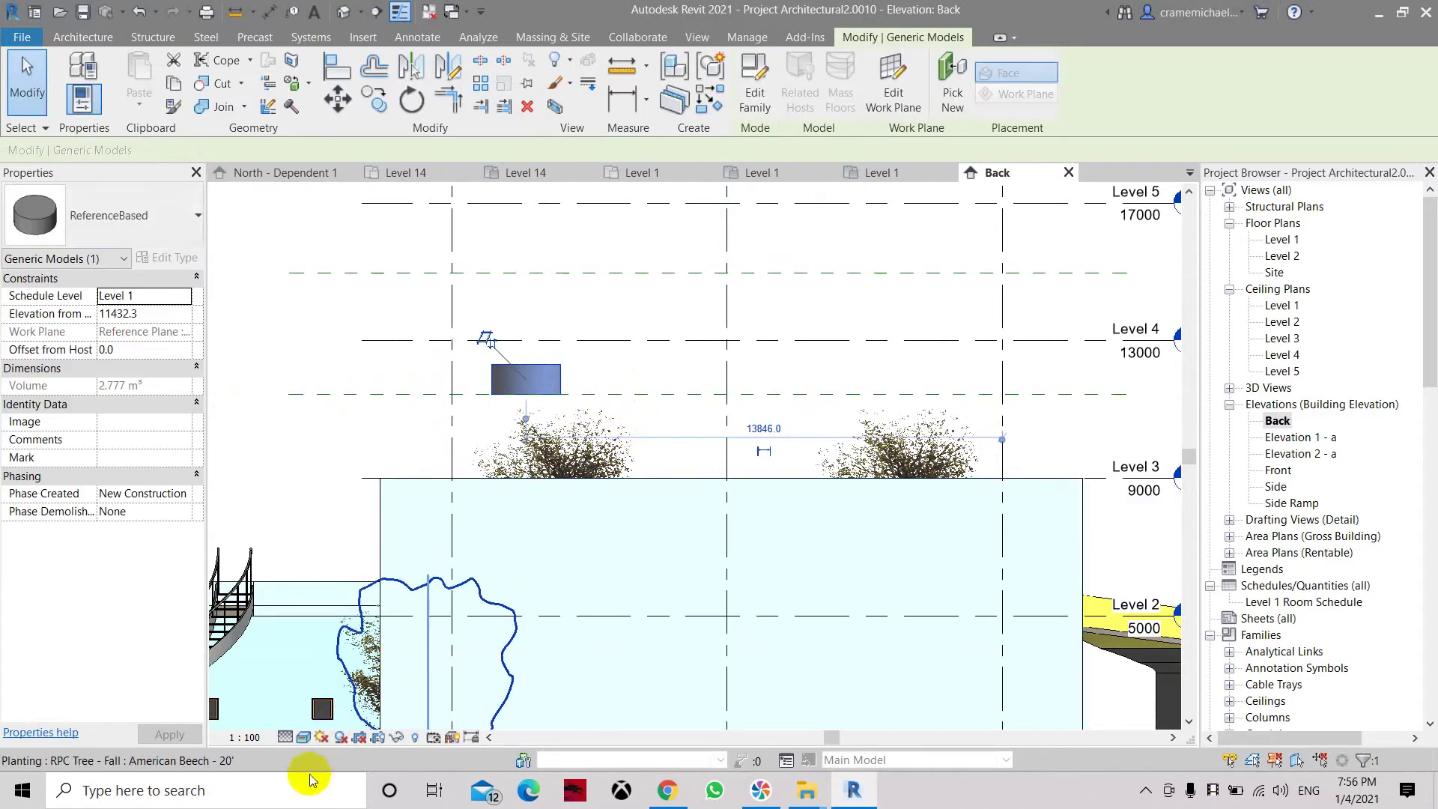
Set the Back elevation's visual style to Consistent Colors
click(303, 737)
click(357, 699)
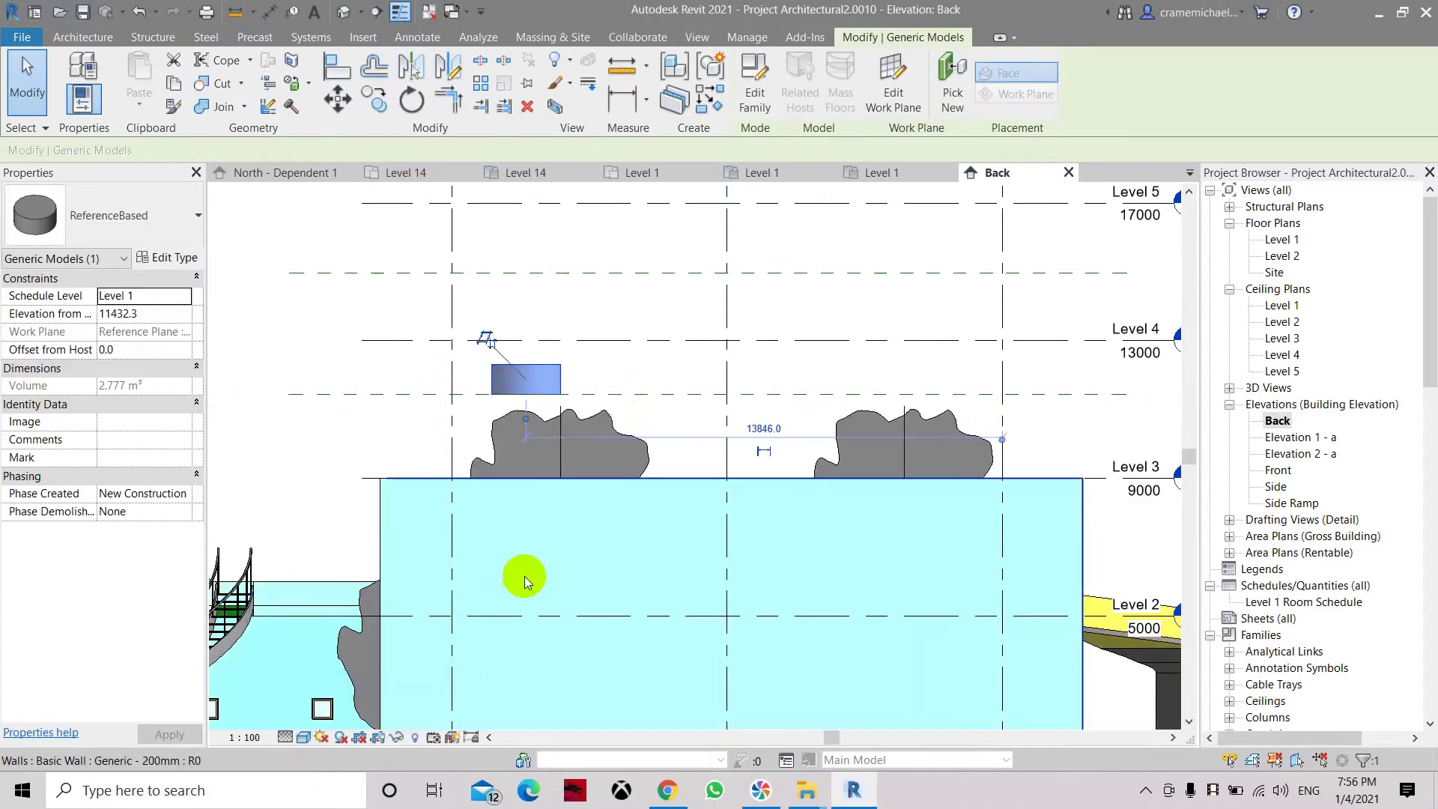
click(654, 365)
click(303, 737)
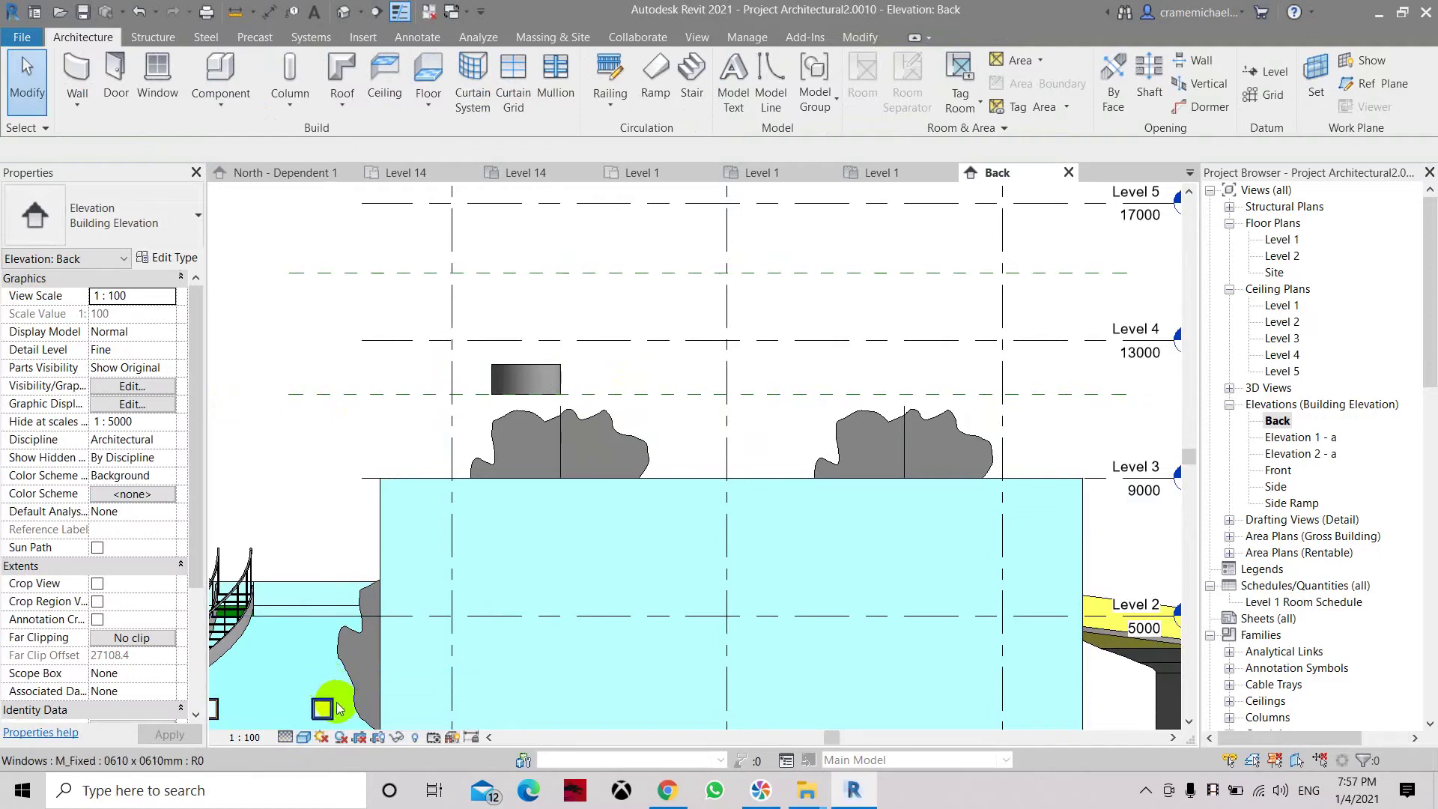
click(303, 737)
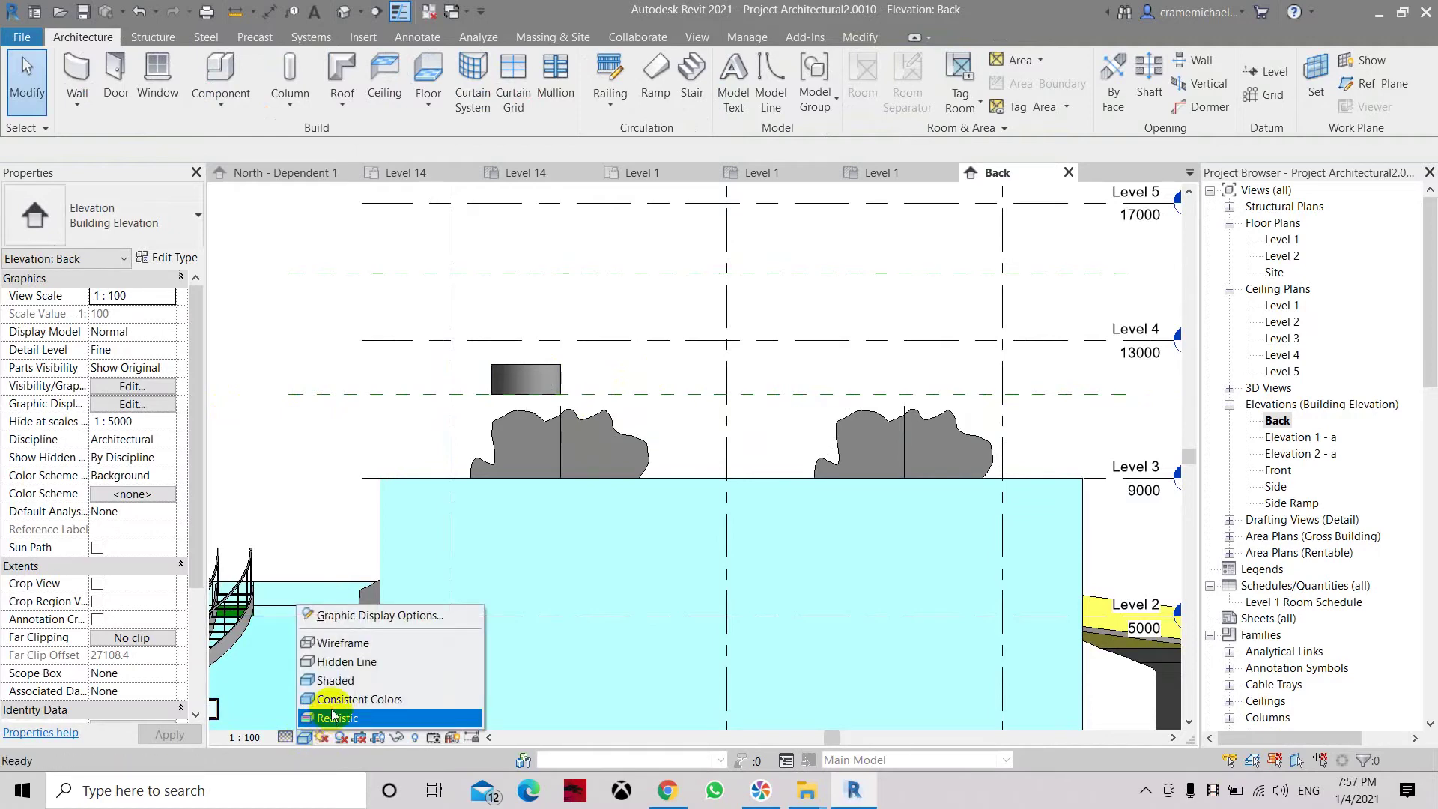
click(331, 717)
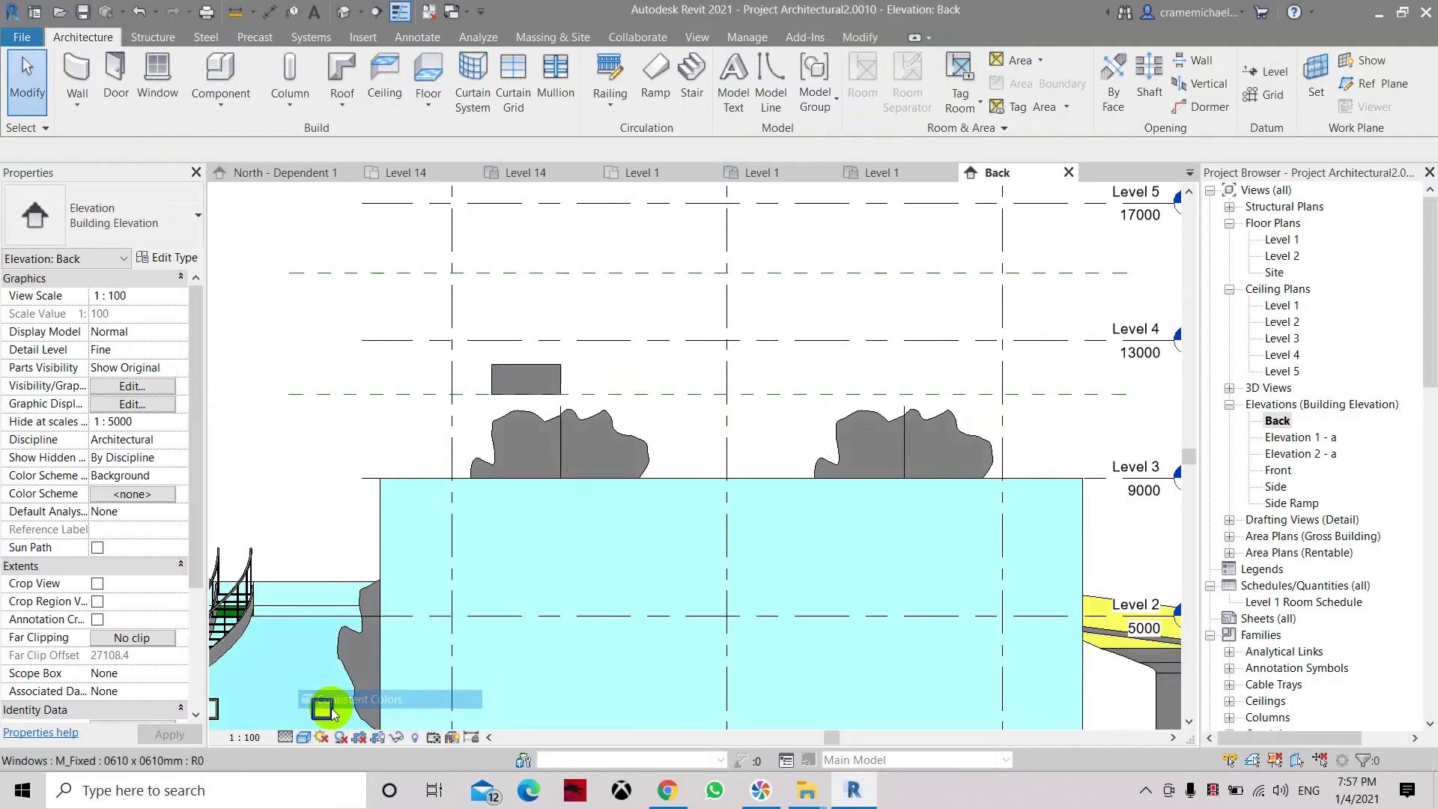
Open the placed ReferenceBased family for editing and set its 3D view's visual style to Shaded
click(541, 383)
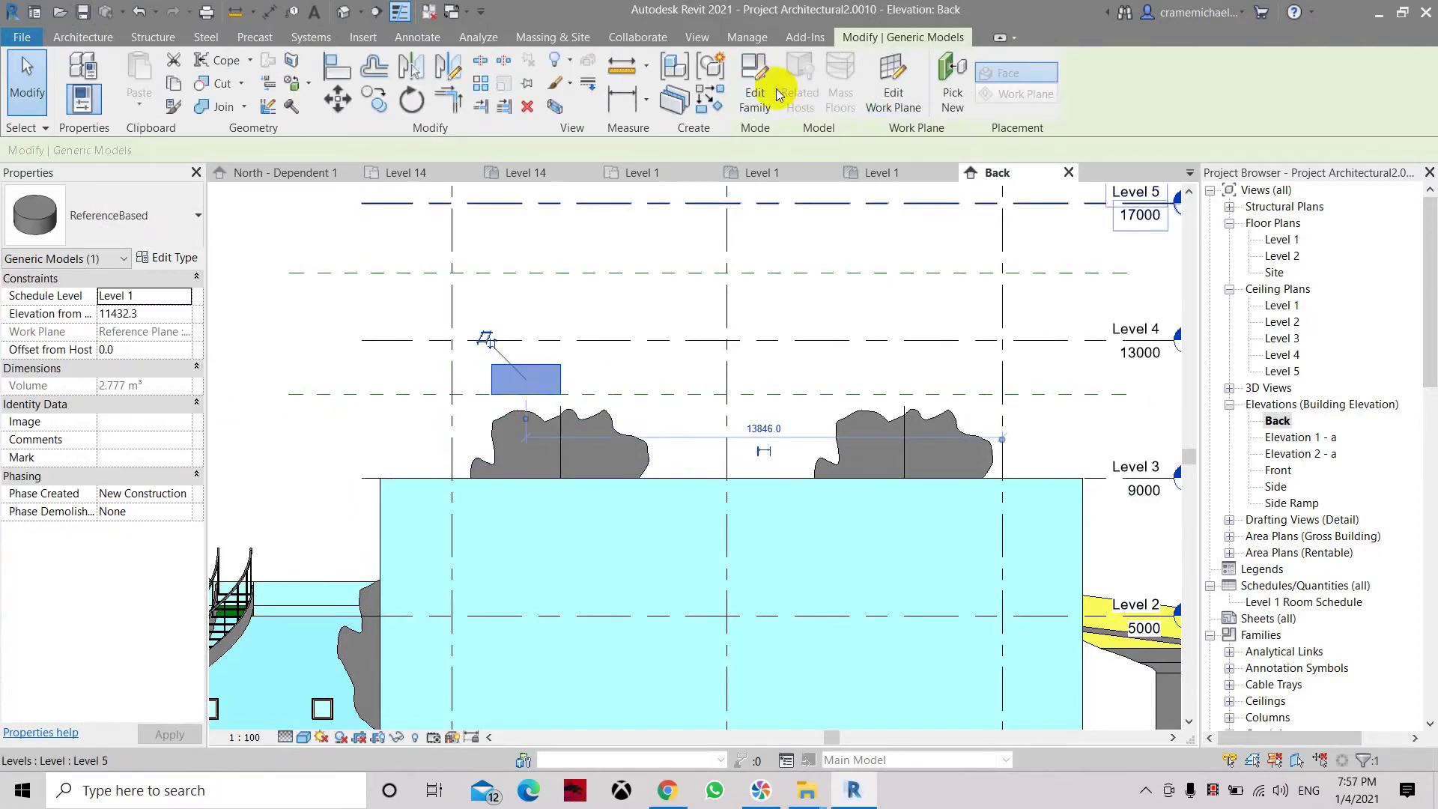
click(743, 89)
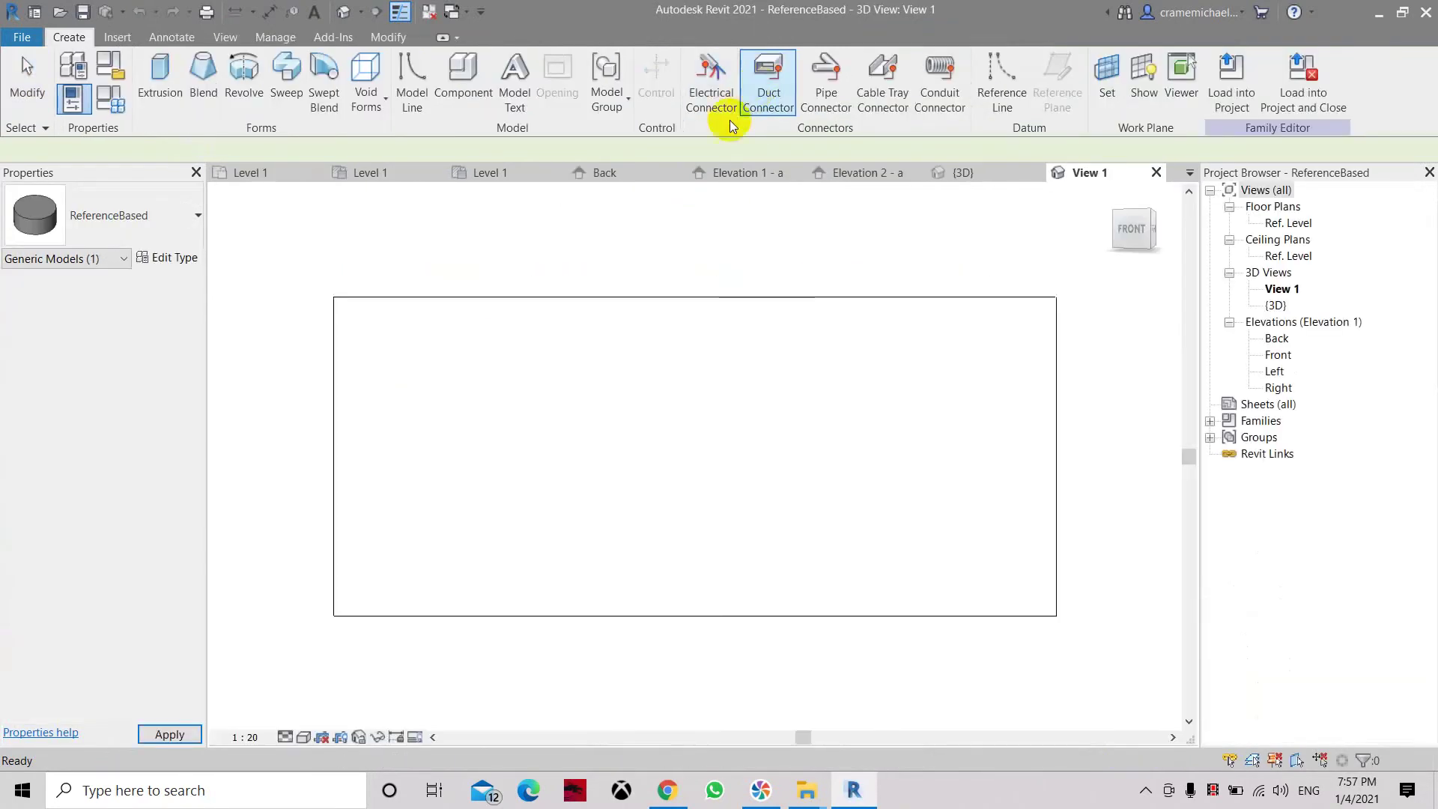
click(582, 300)
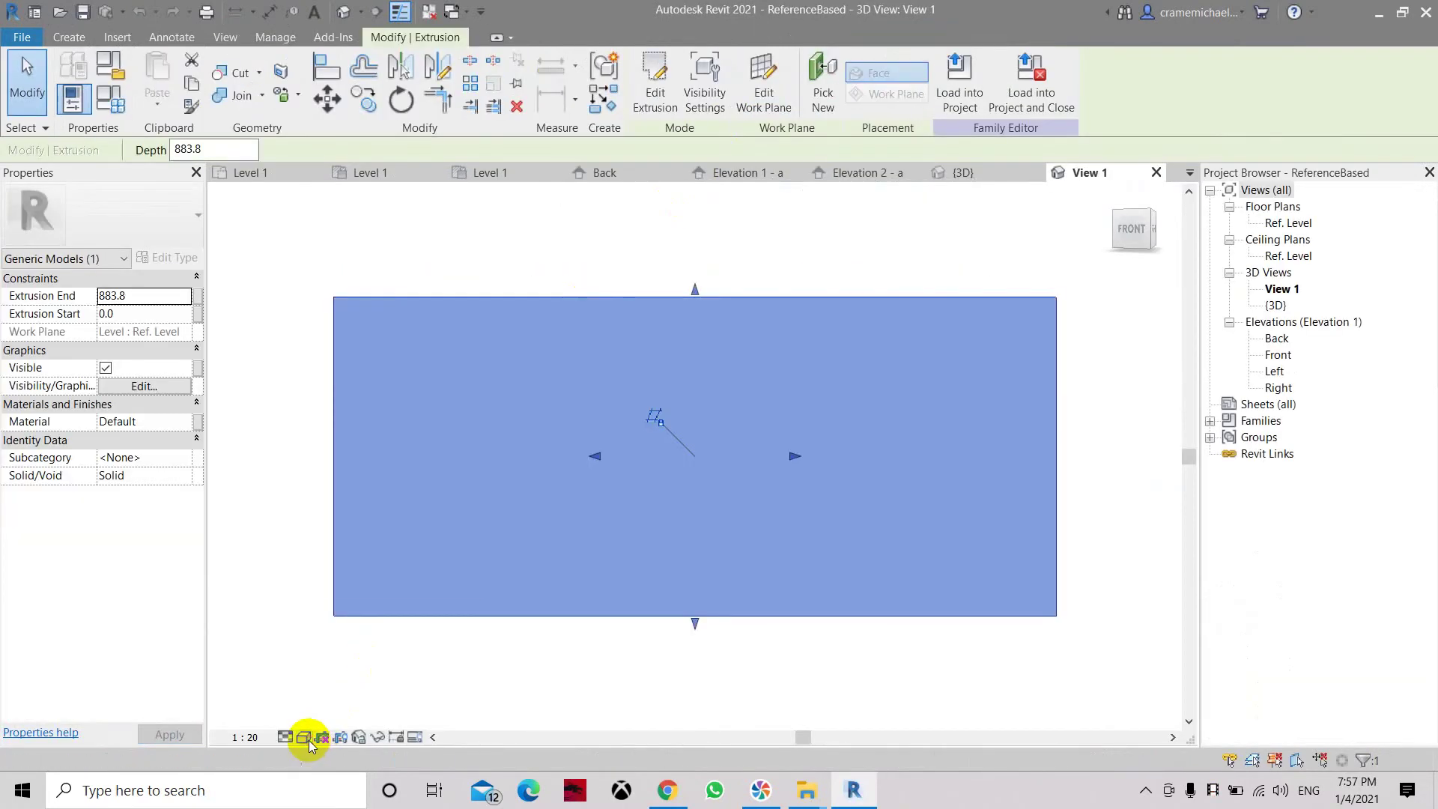
click(306, 737)
click(352, 681)
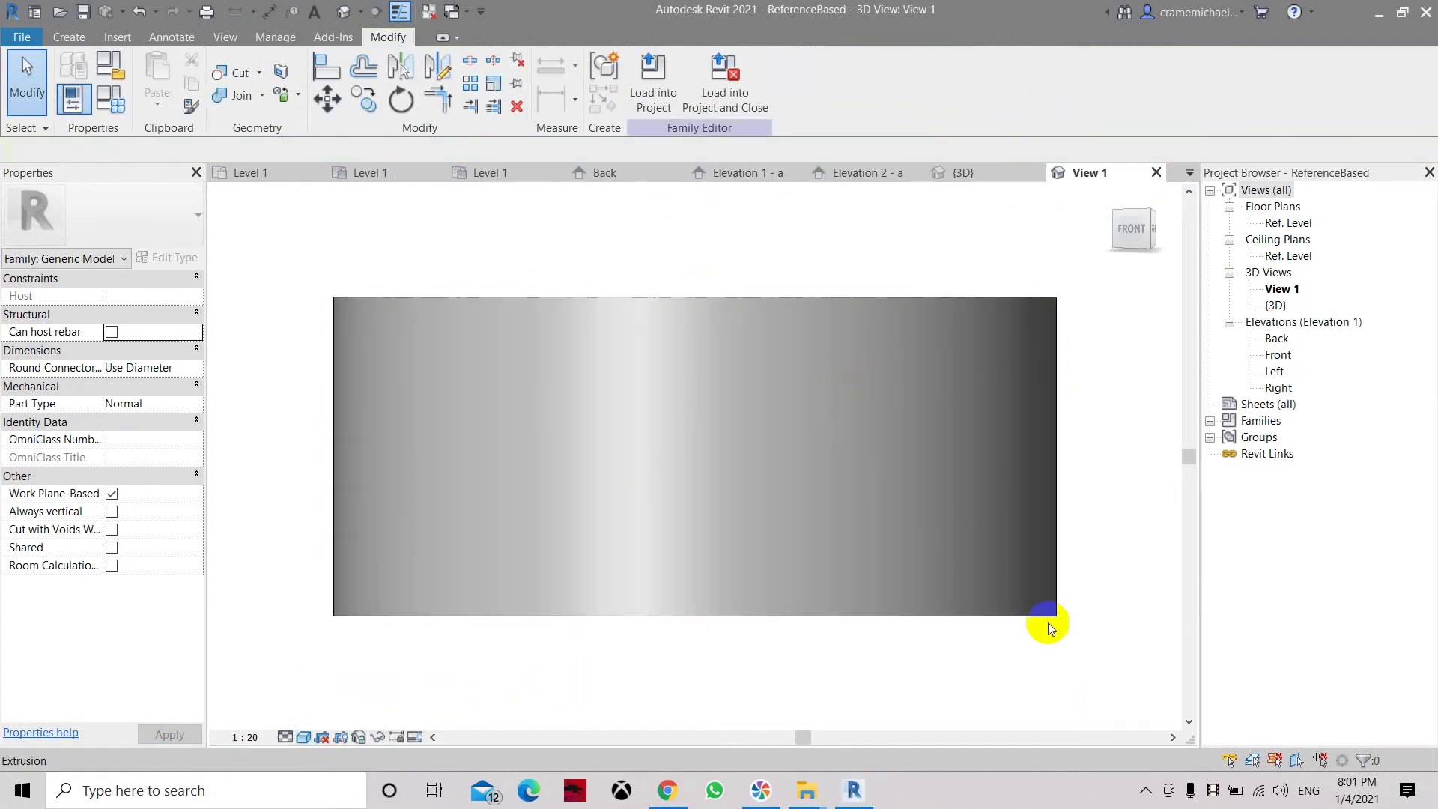
Assign the material Analytical Surface - Underground Walls to the cylinder extrusion, with its transparency set to 0
scroll(850, 506, down, 1)
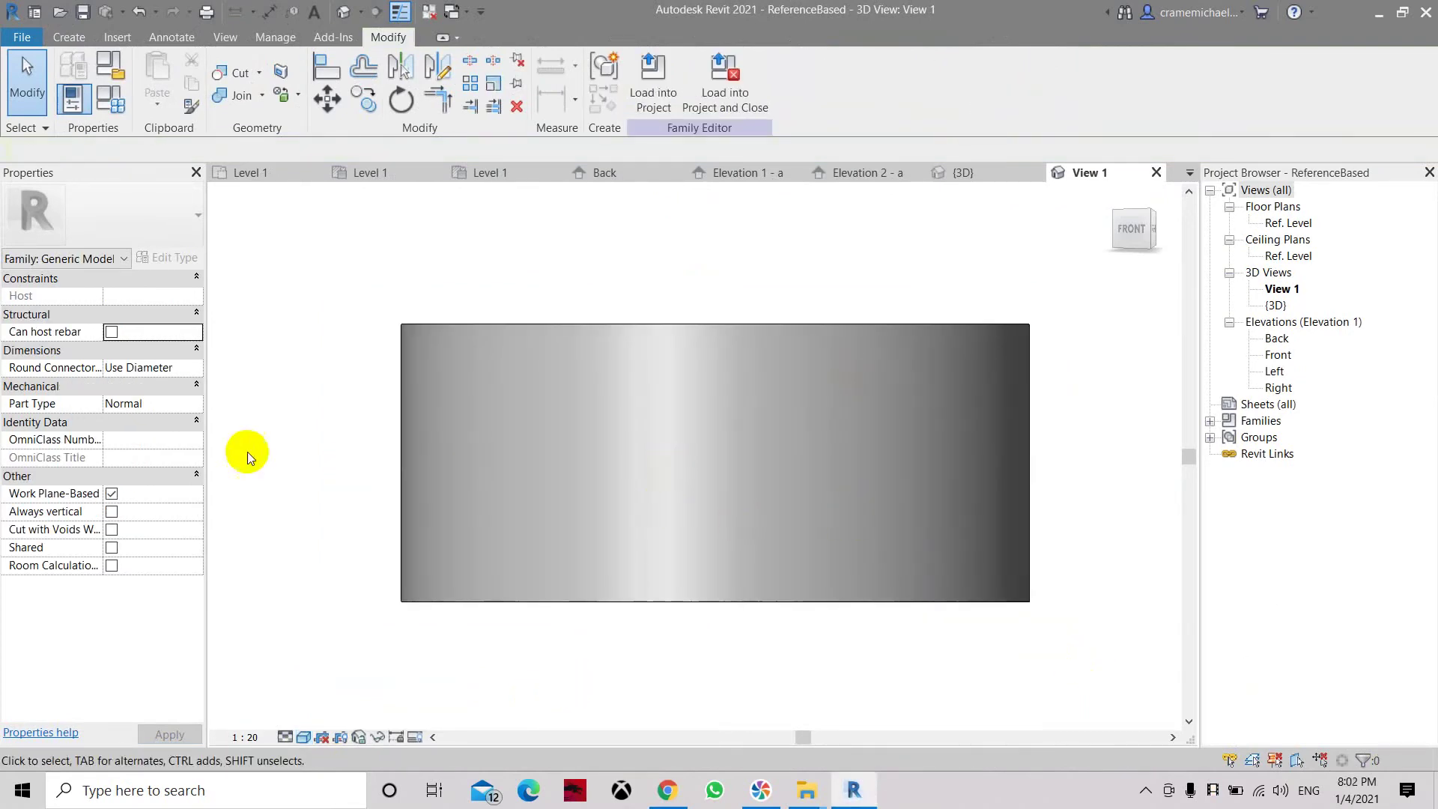
click(586, 326)
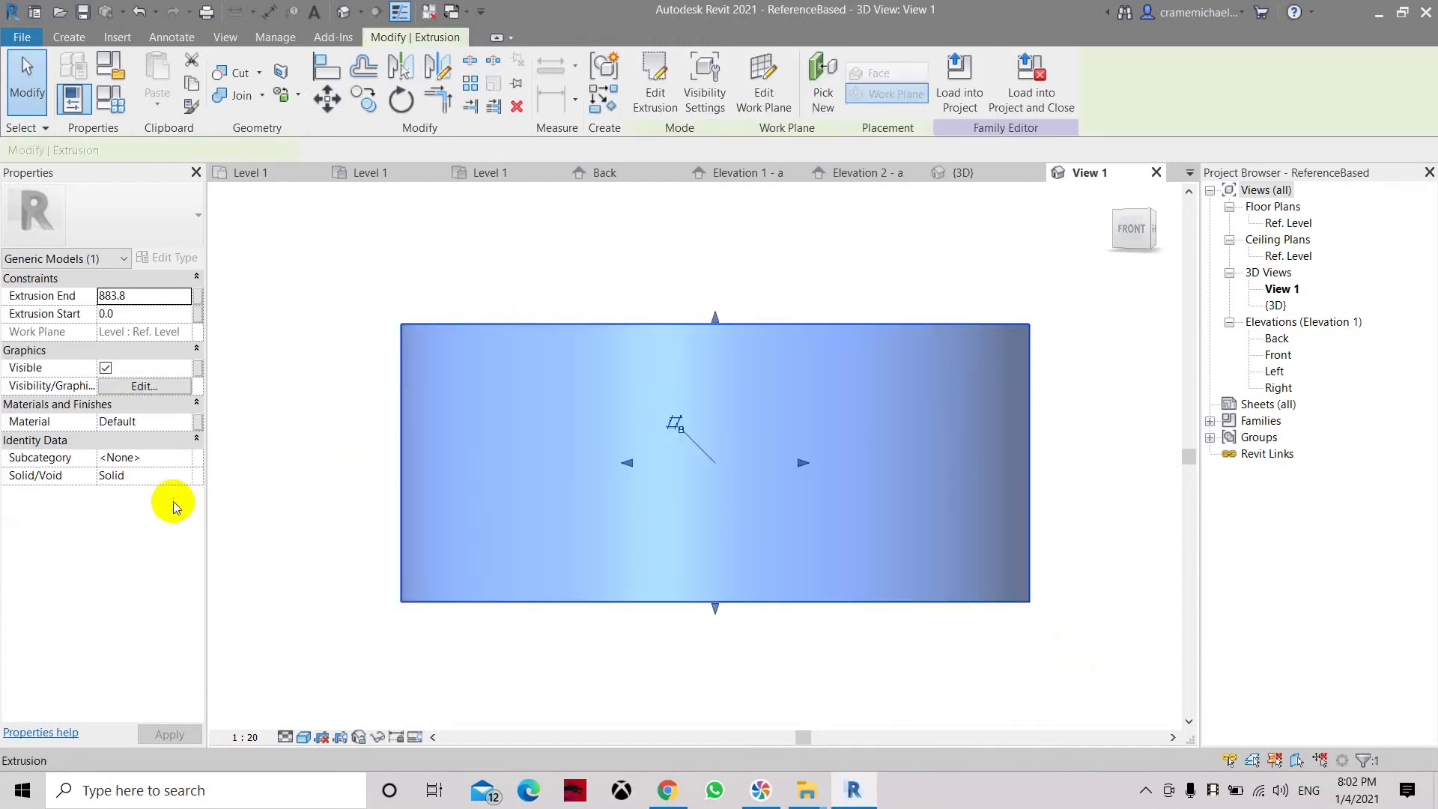
click(181, 425)
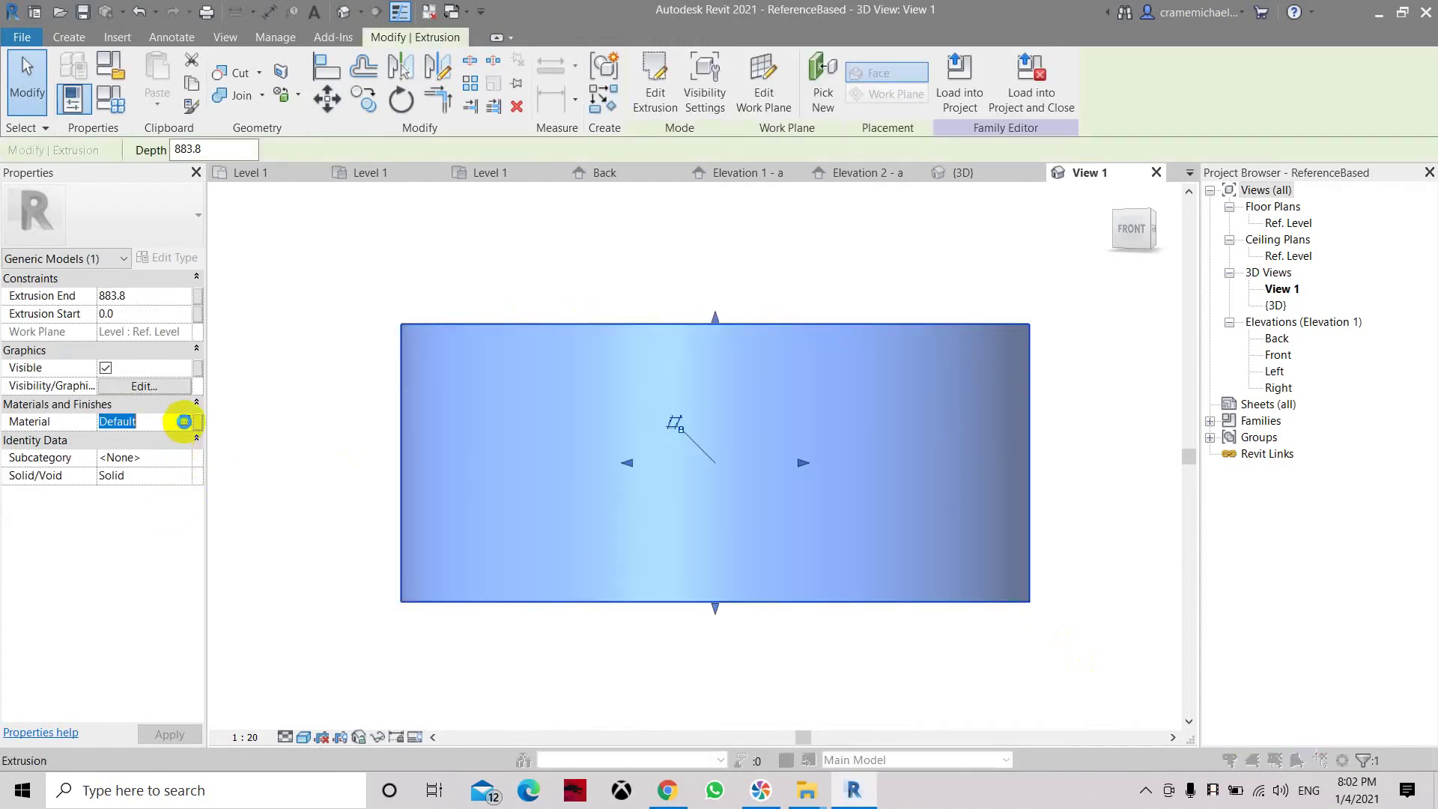
click(185, 422)
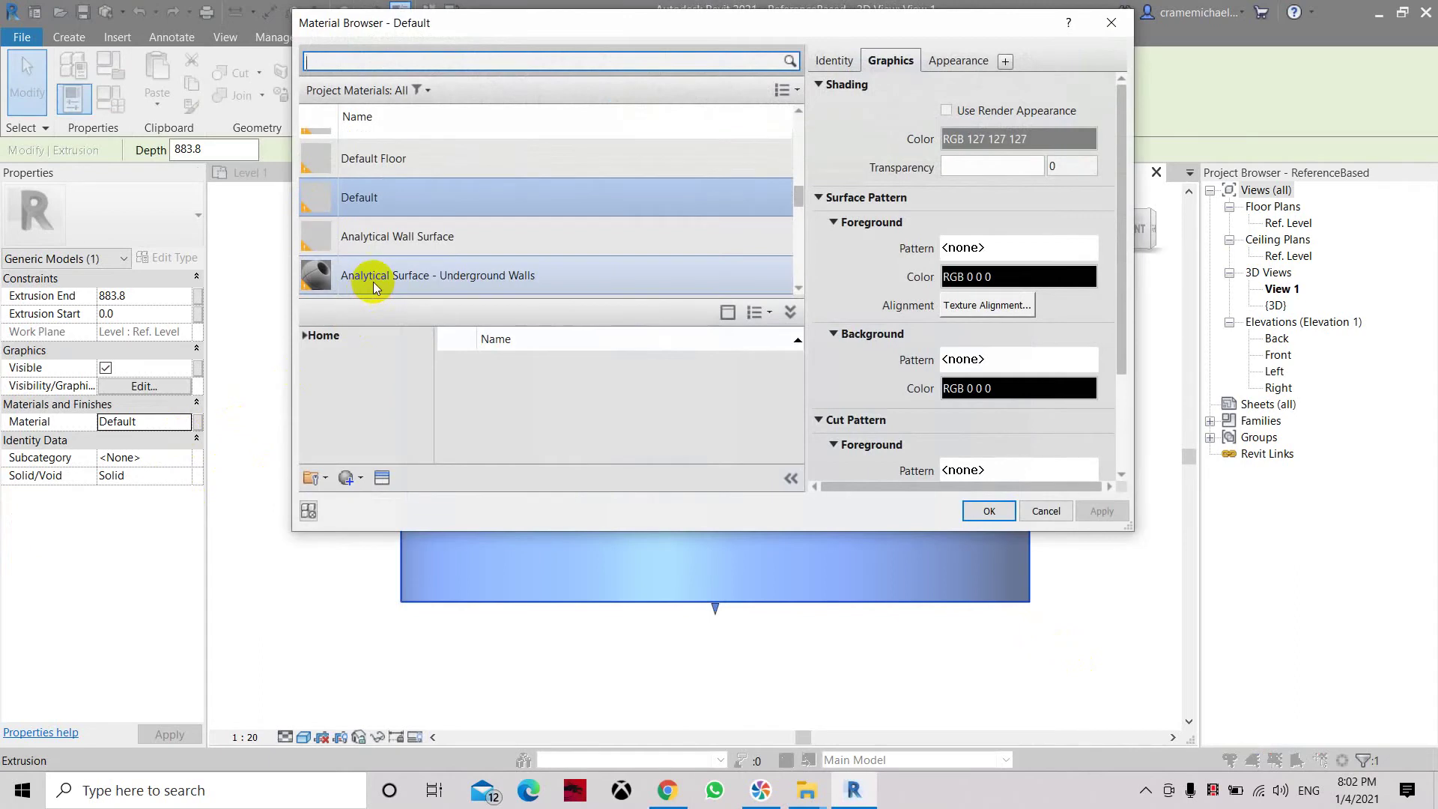
click(373, 282)
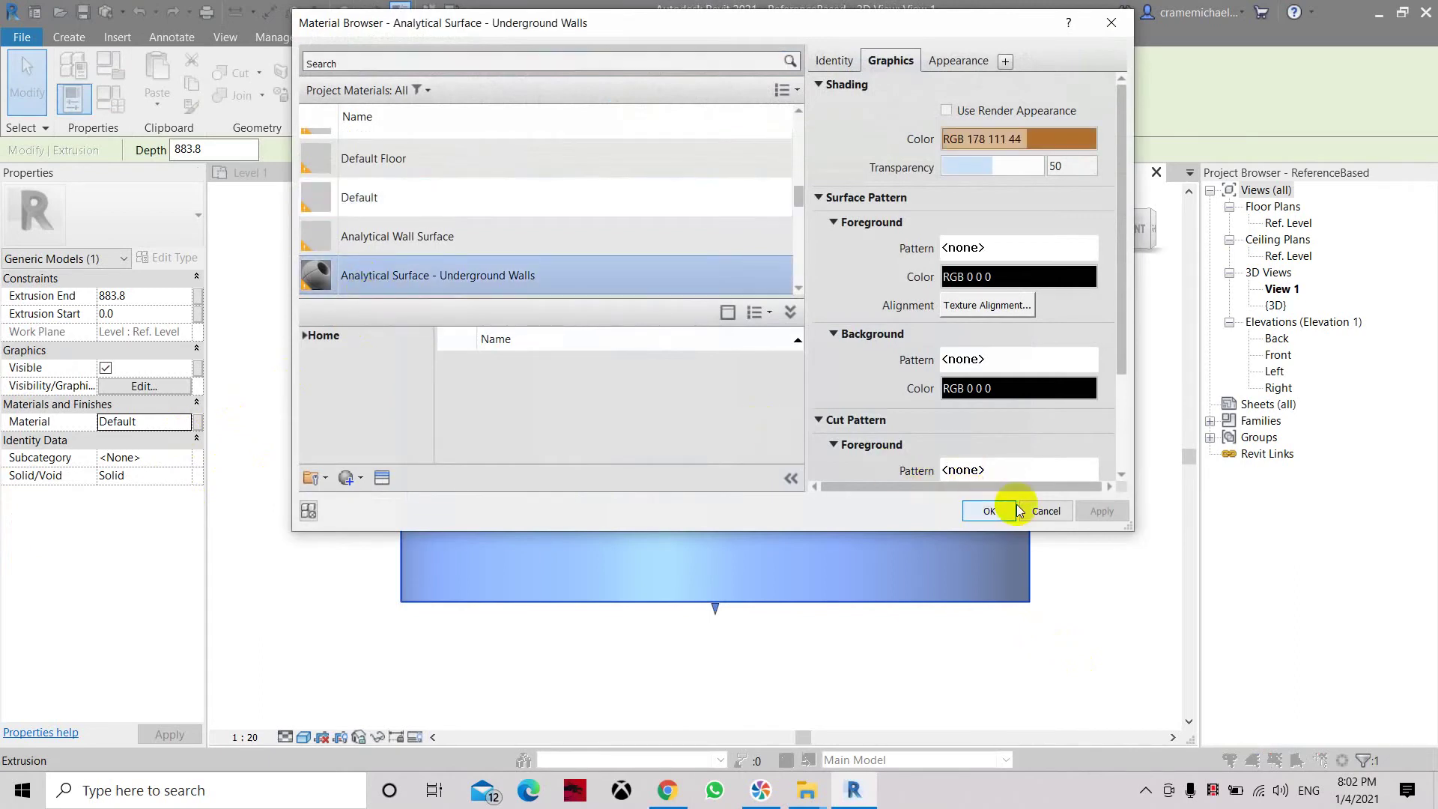
drag(987, 167, 936, 168)
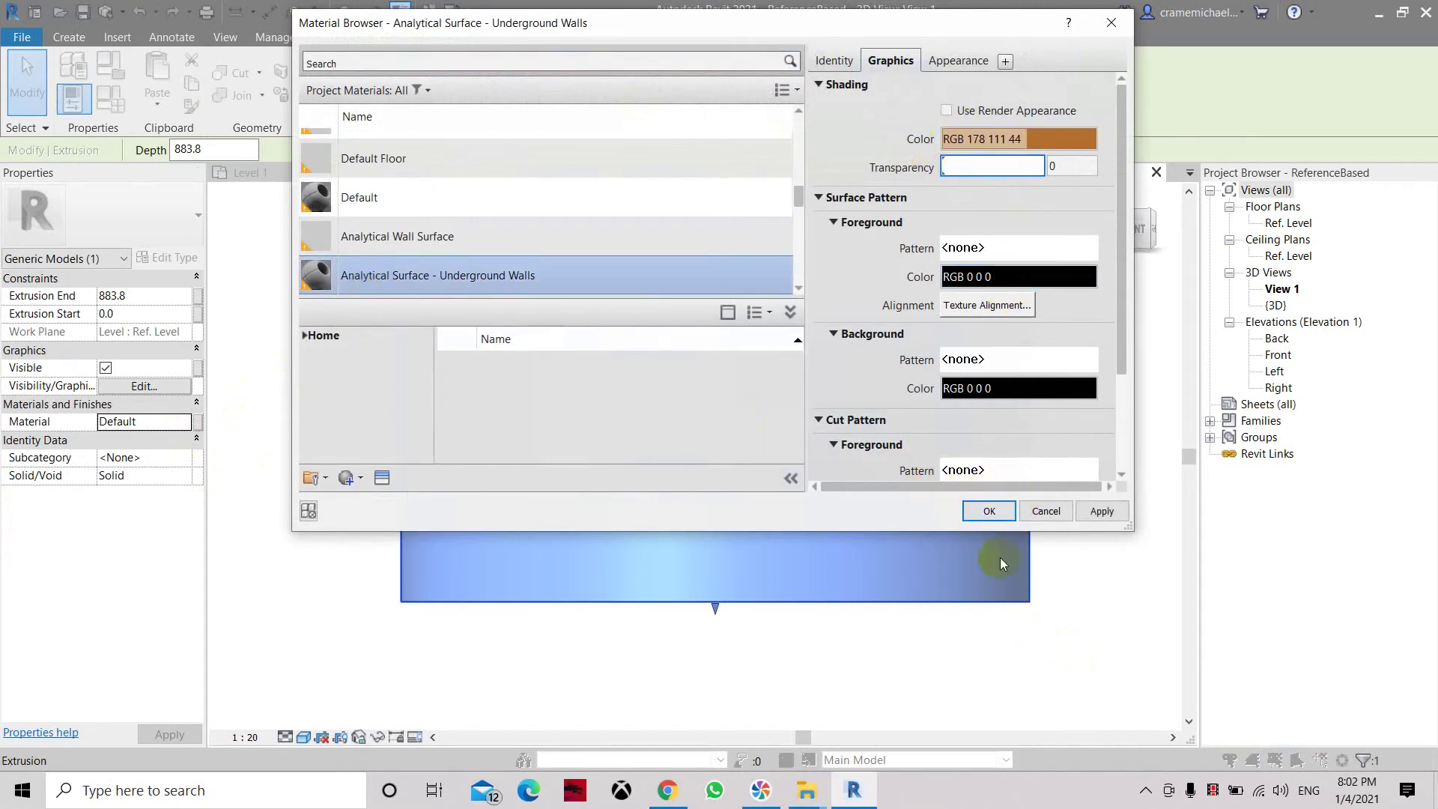
click(989, 511)
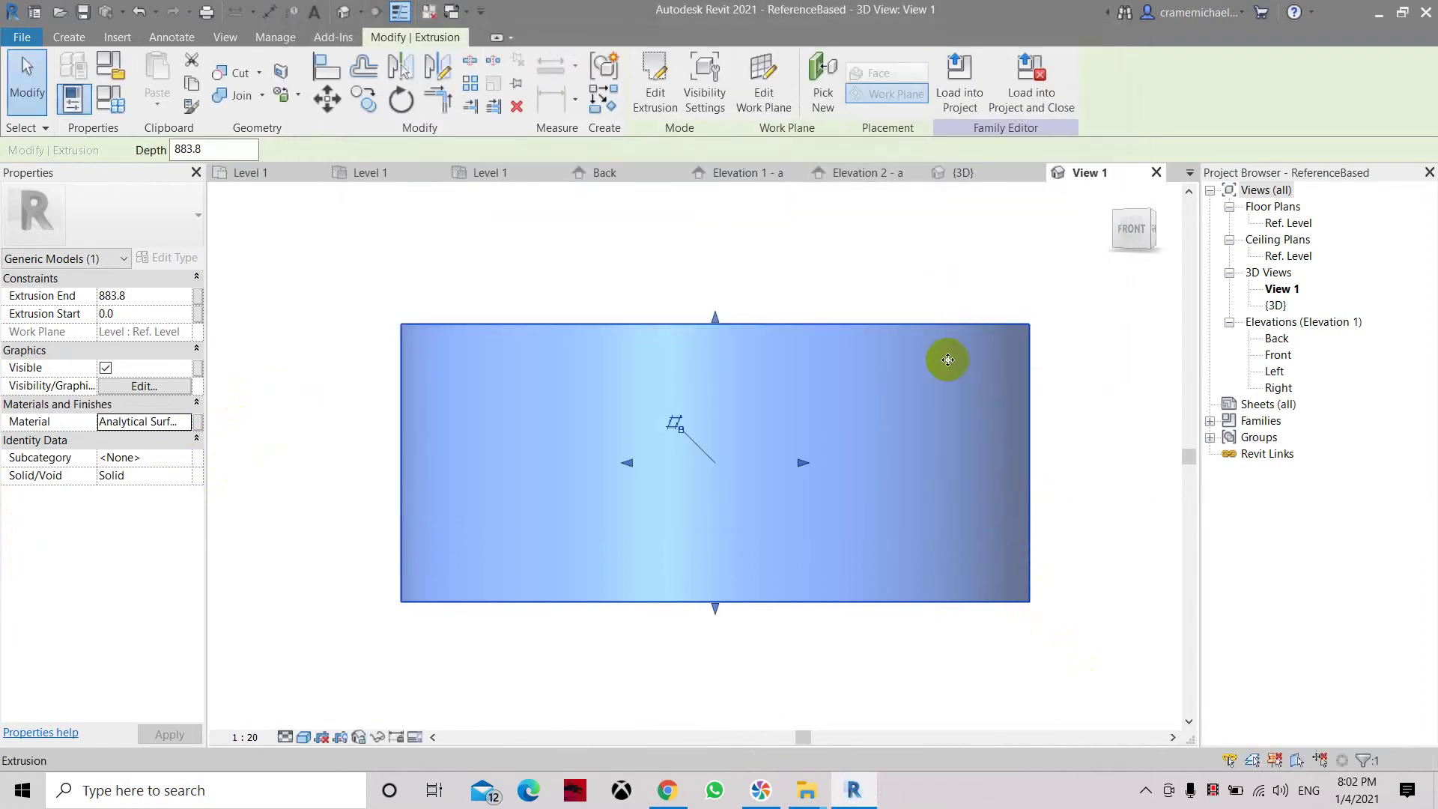
Orbit to an angled view of the cylinder from above and set the visual style to Realistic
drag(1118, 271, 1017, 340)
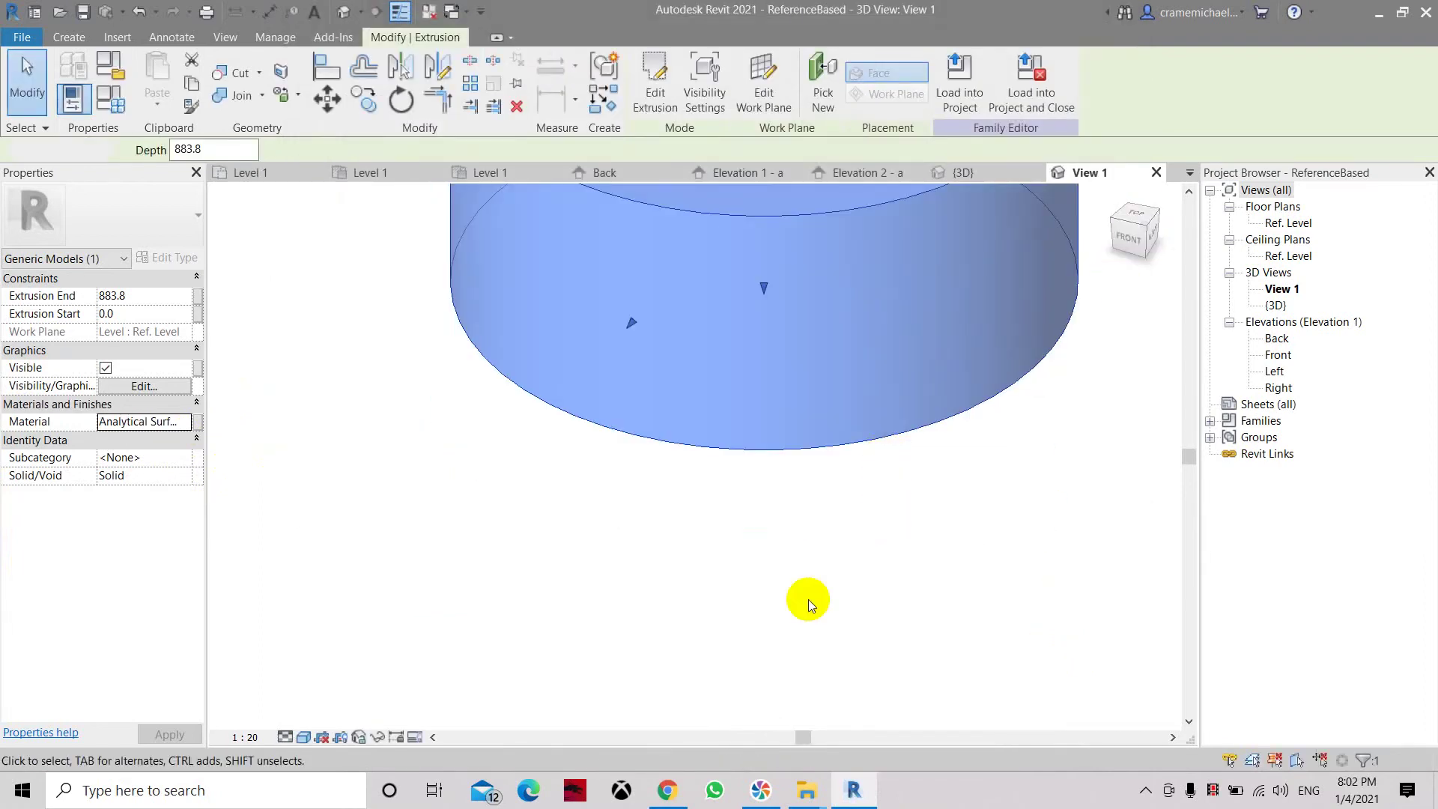
click(766, 612)
click(303, 737)
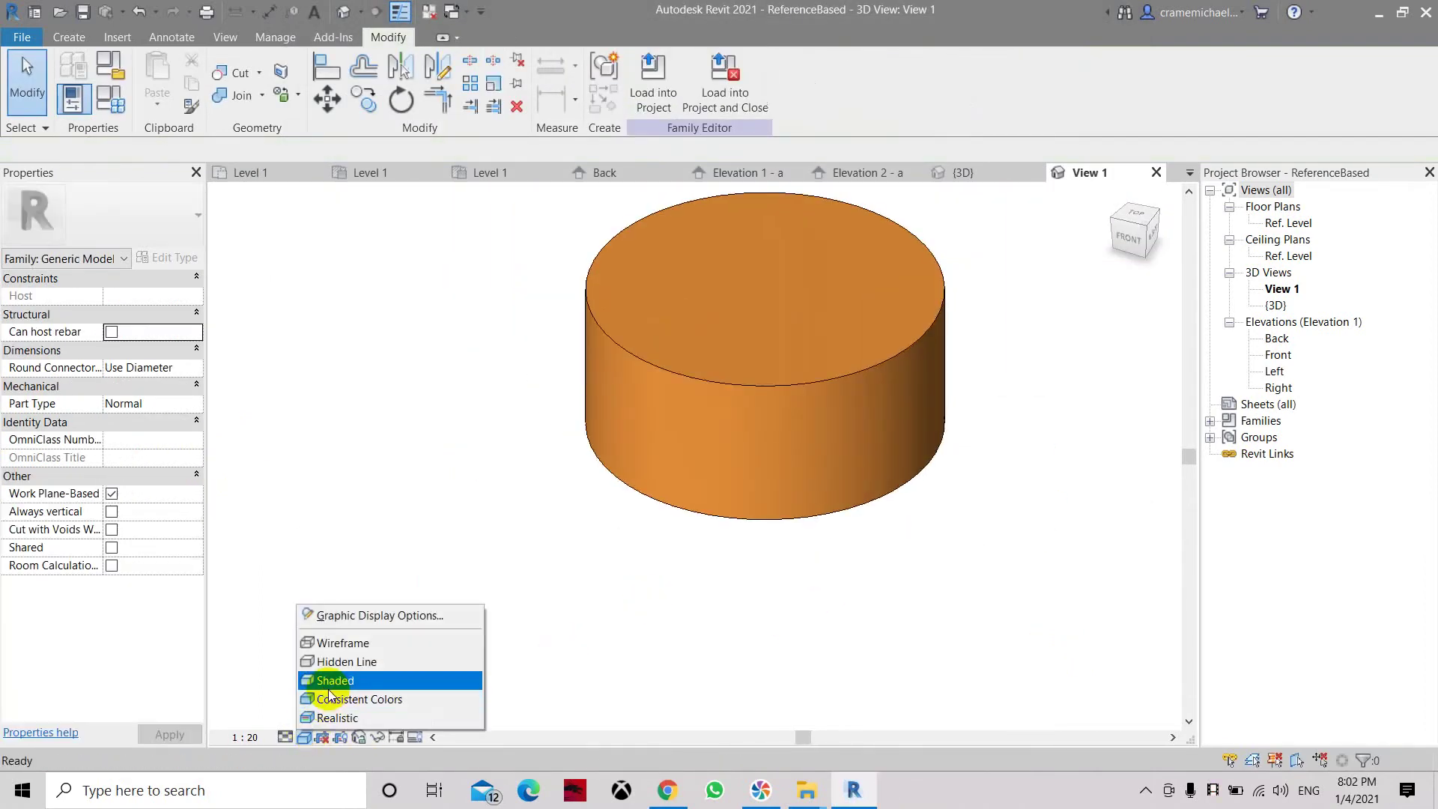
click(328, 681)
click(304, 738)
click(317, 717)
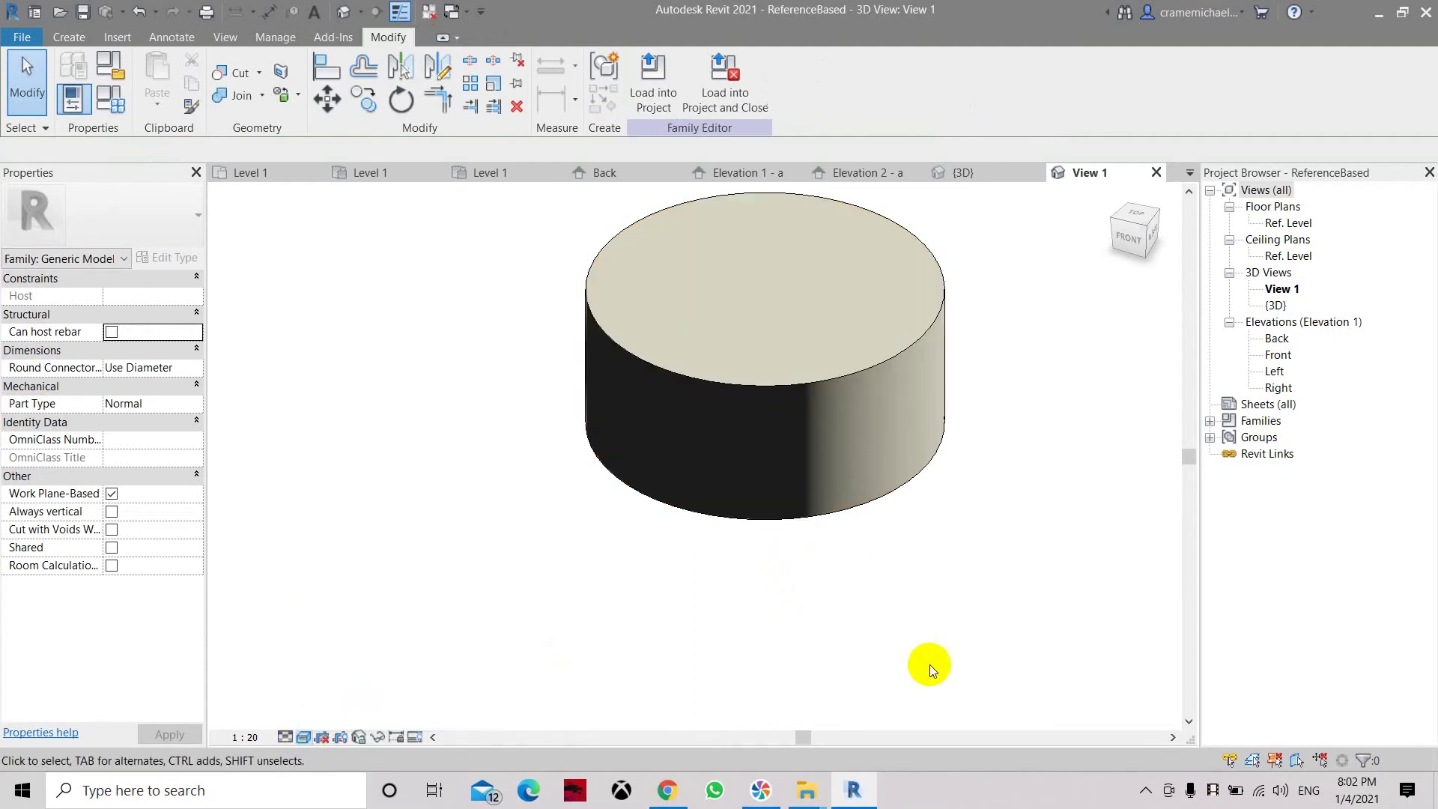
middle_drag(976, 339, 937, 432)
Save the family changes and load it into Project Architectural2.0010, closing the family and overwriting the existing version and its parameter values
click(711, 93)
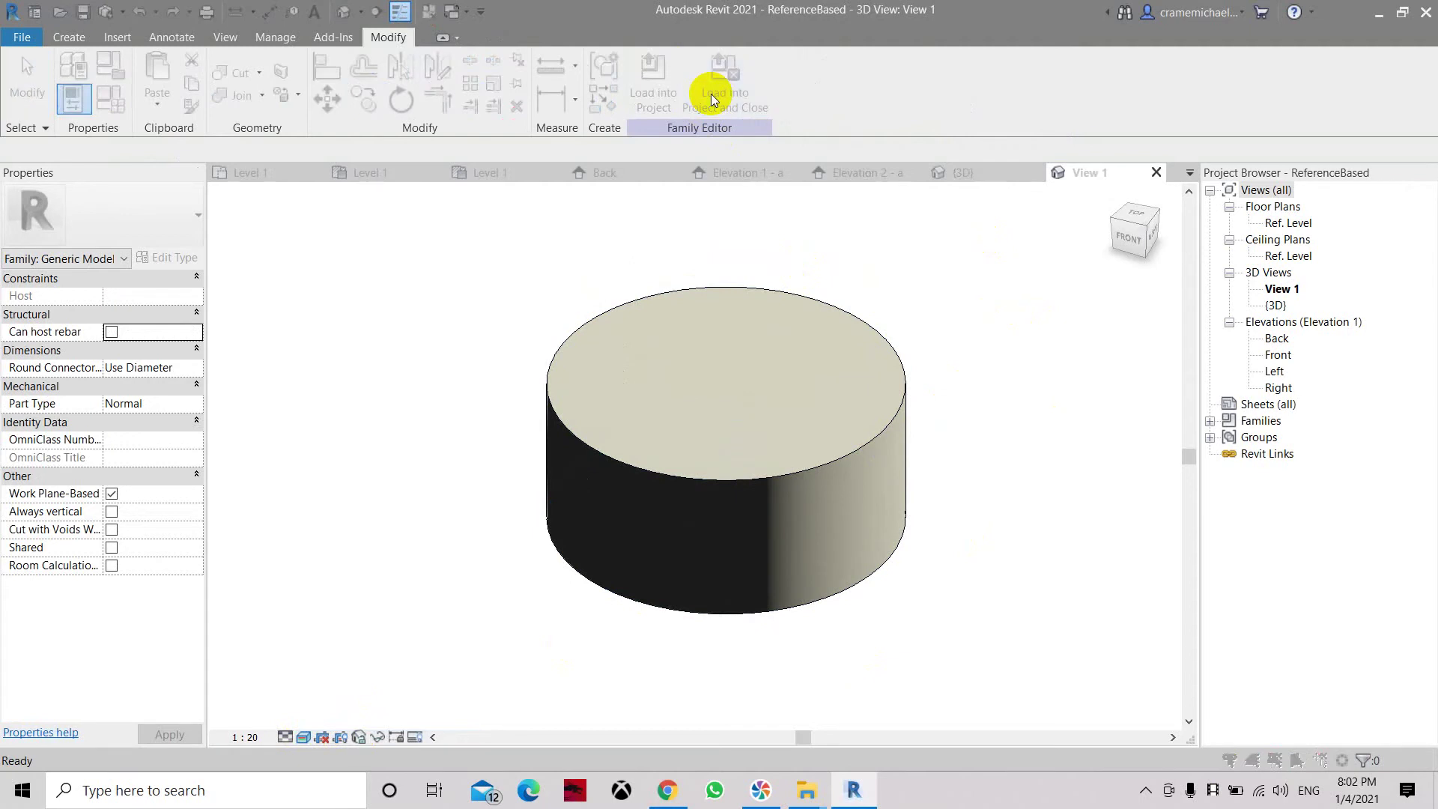
click(674, 532)
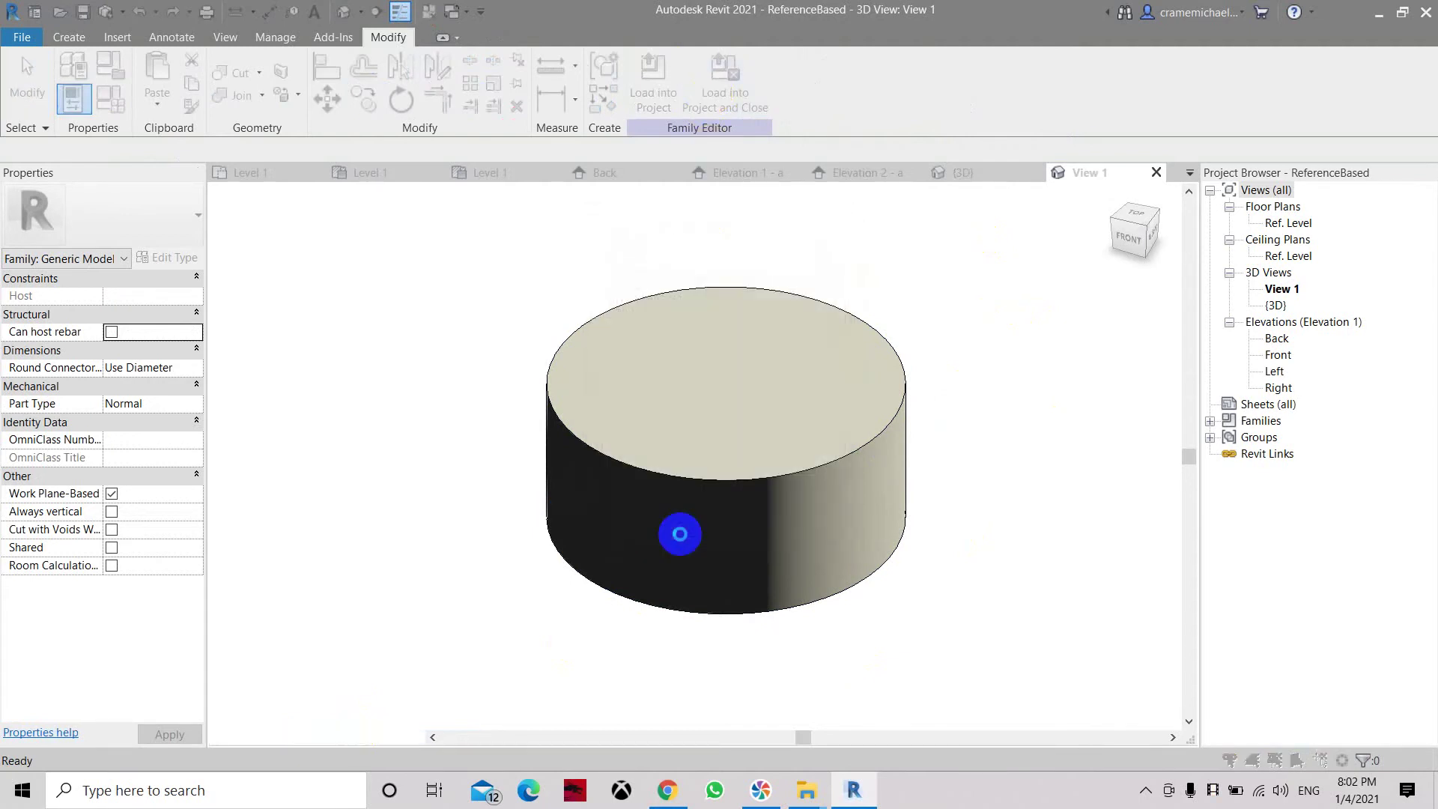
click(703, 410)
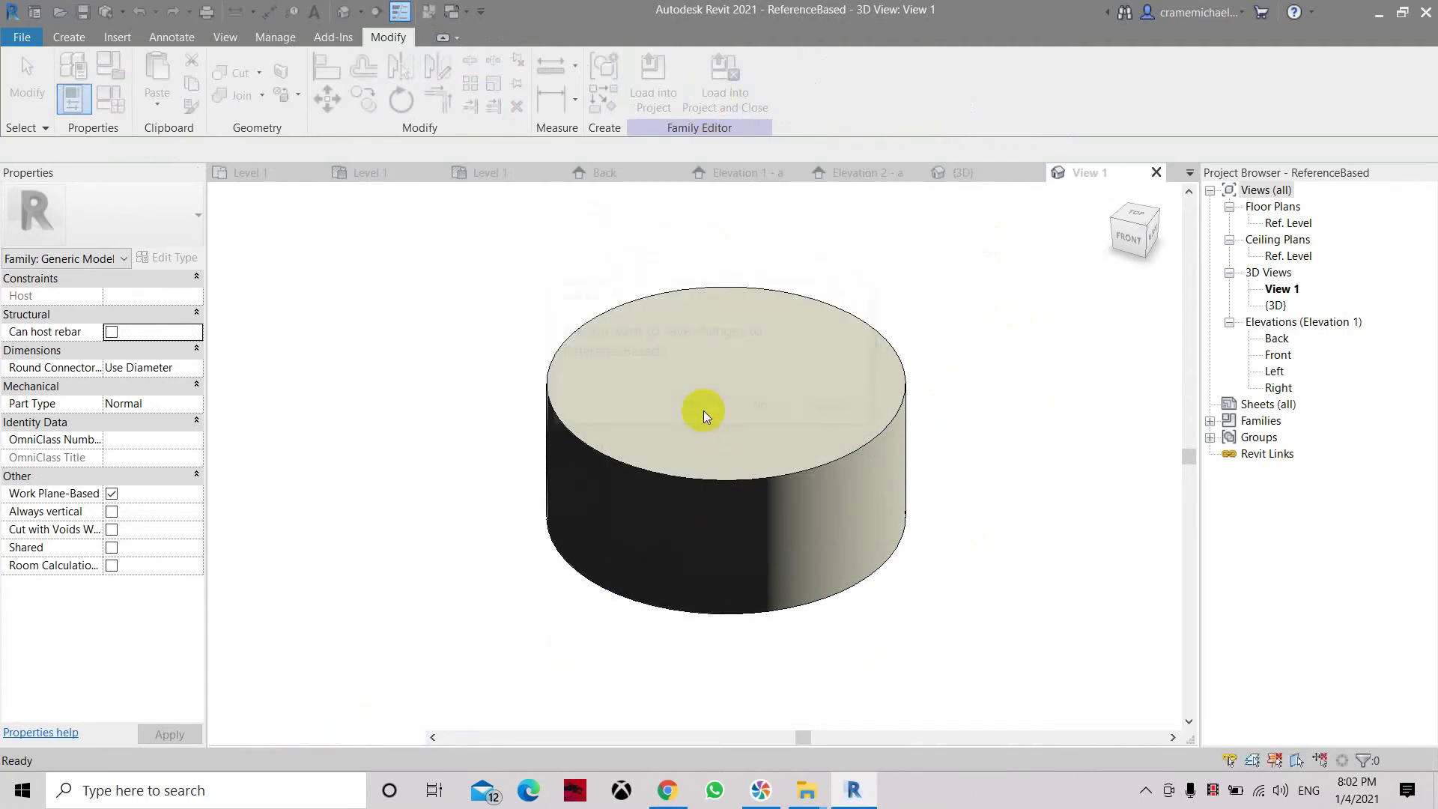
click(692, 408)
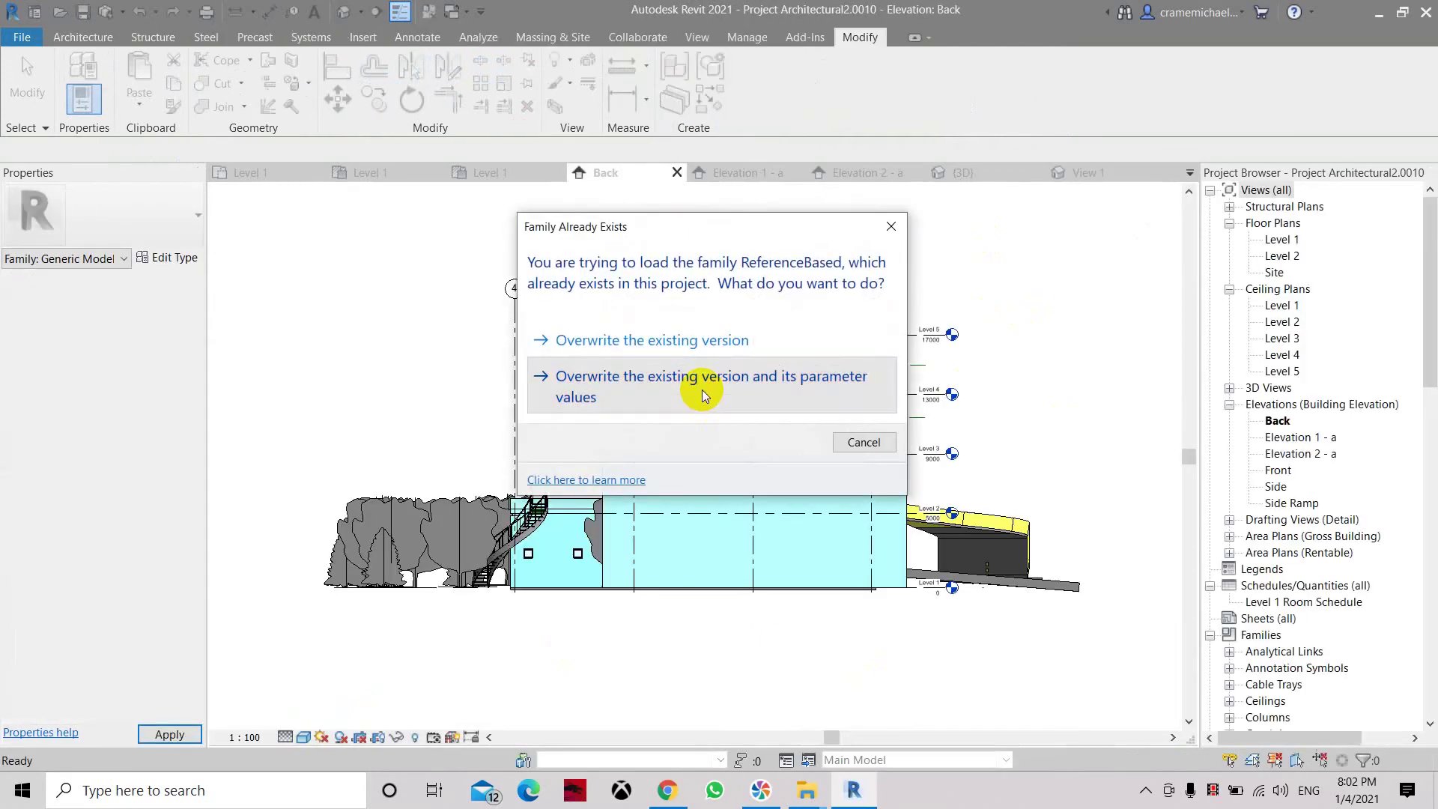
click(701, 389)
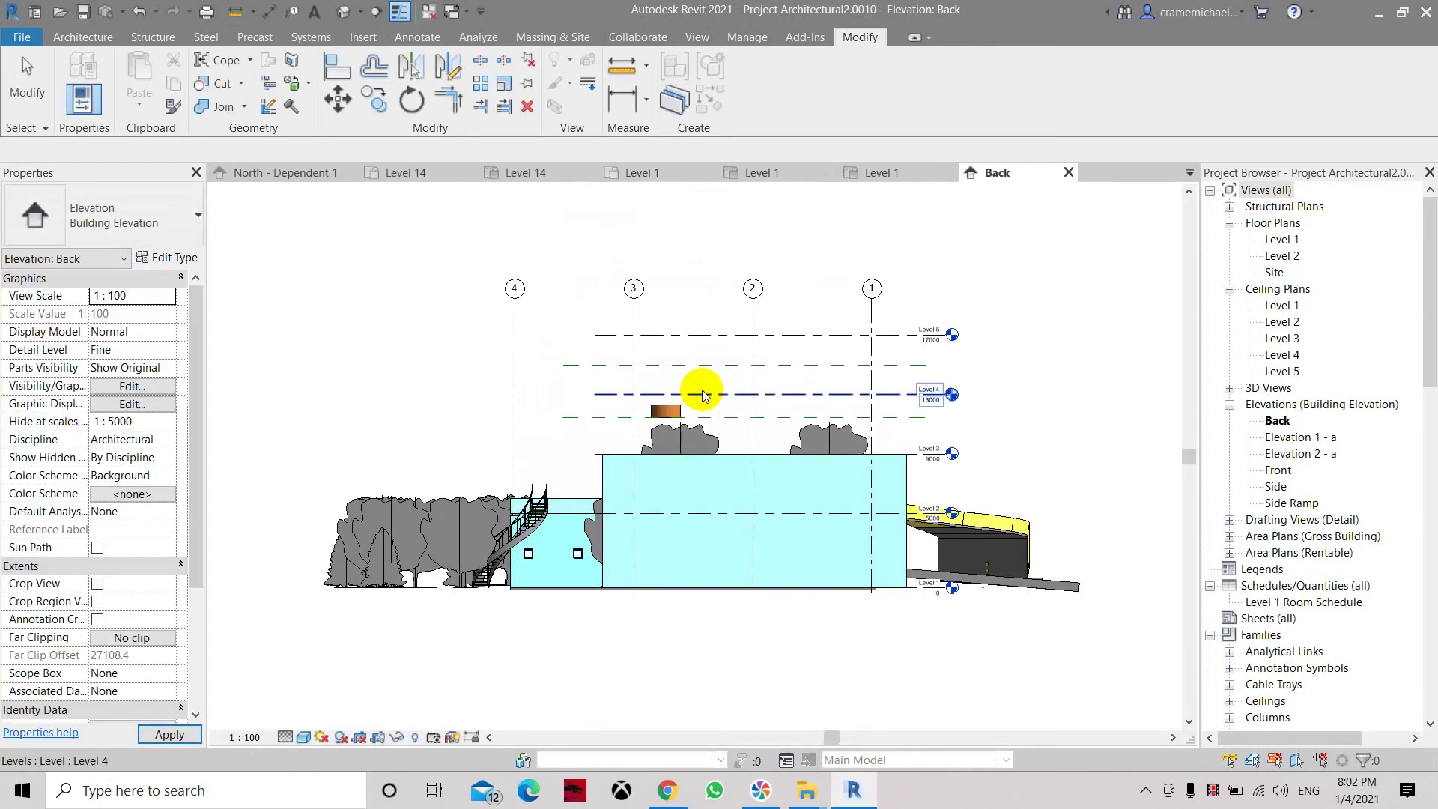
scroll(660, 408, up, 4)
key(Escape)
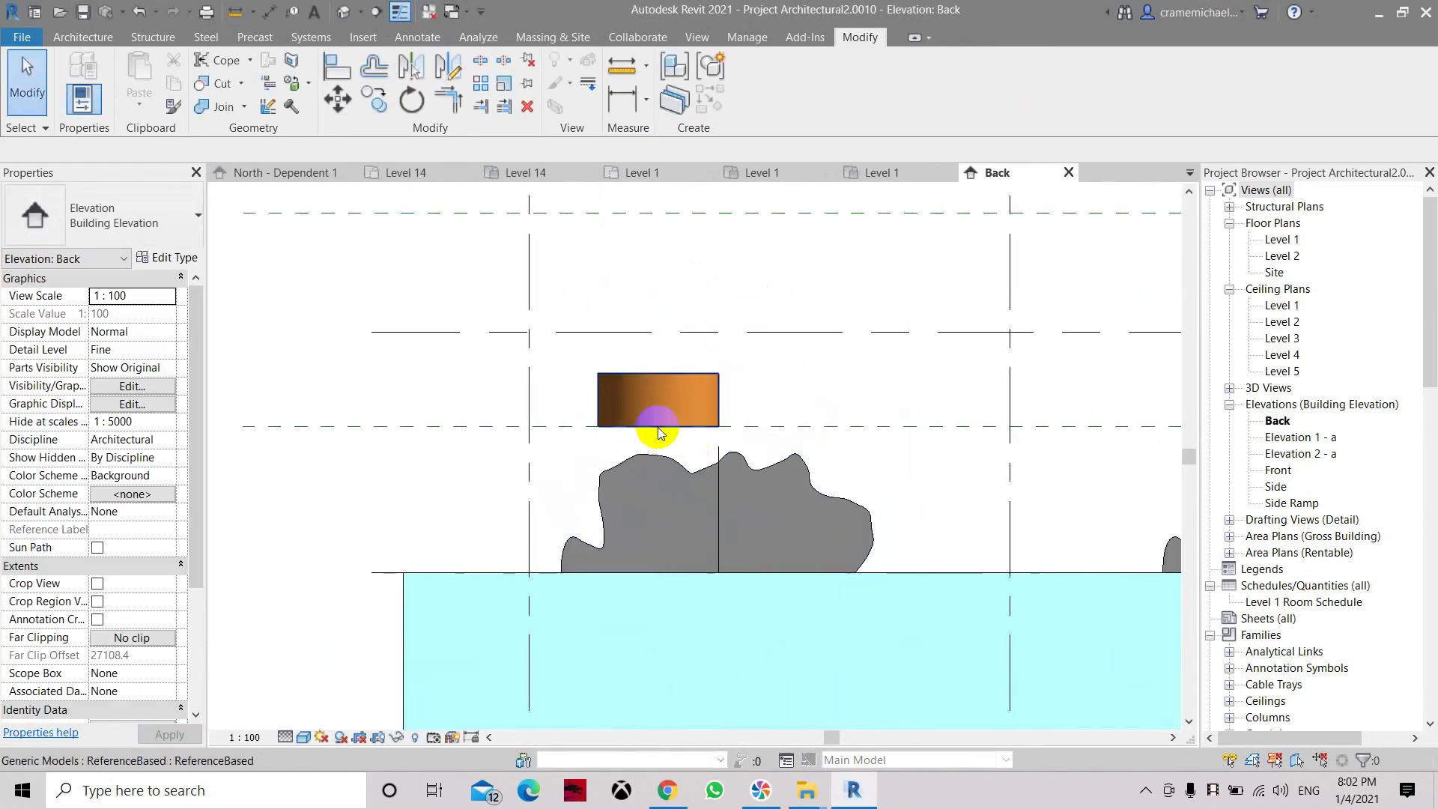
middle_drag(683, 434, 652, 425)
scroll(653, 425, up, 1)
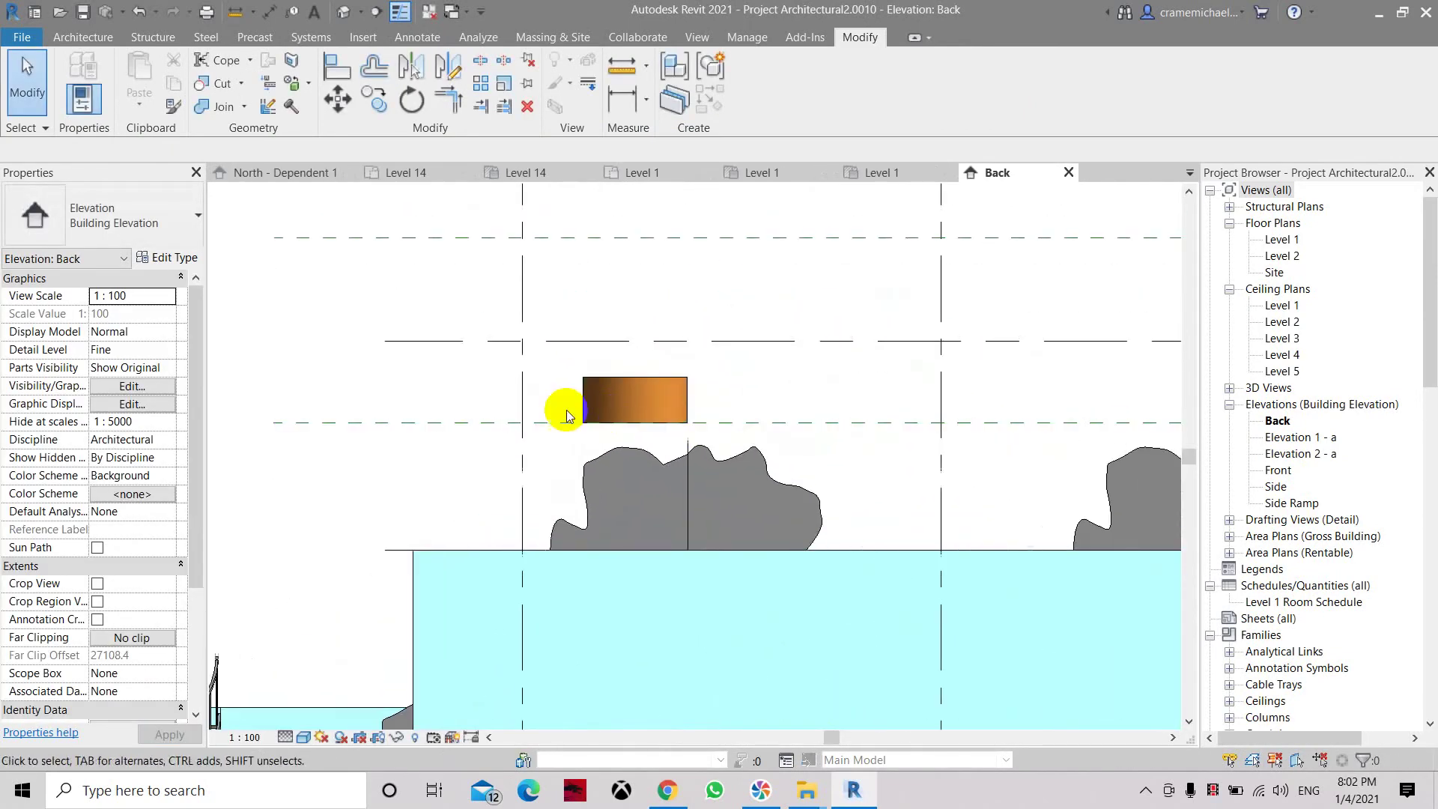
Preview the Back elevation in the Realistic visual style and set it back to Shaded
click(304, 737)
click(327, 698)
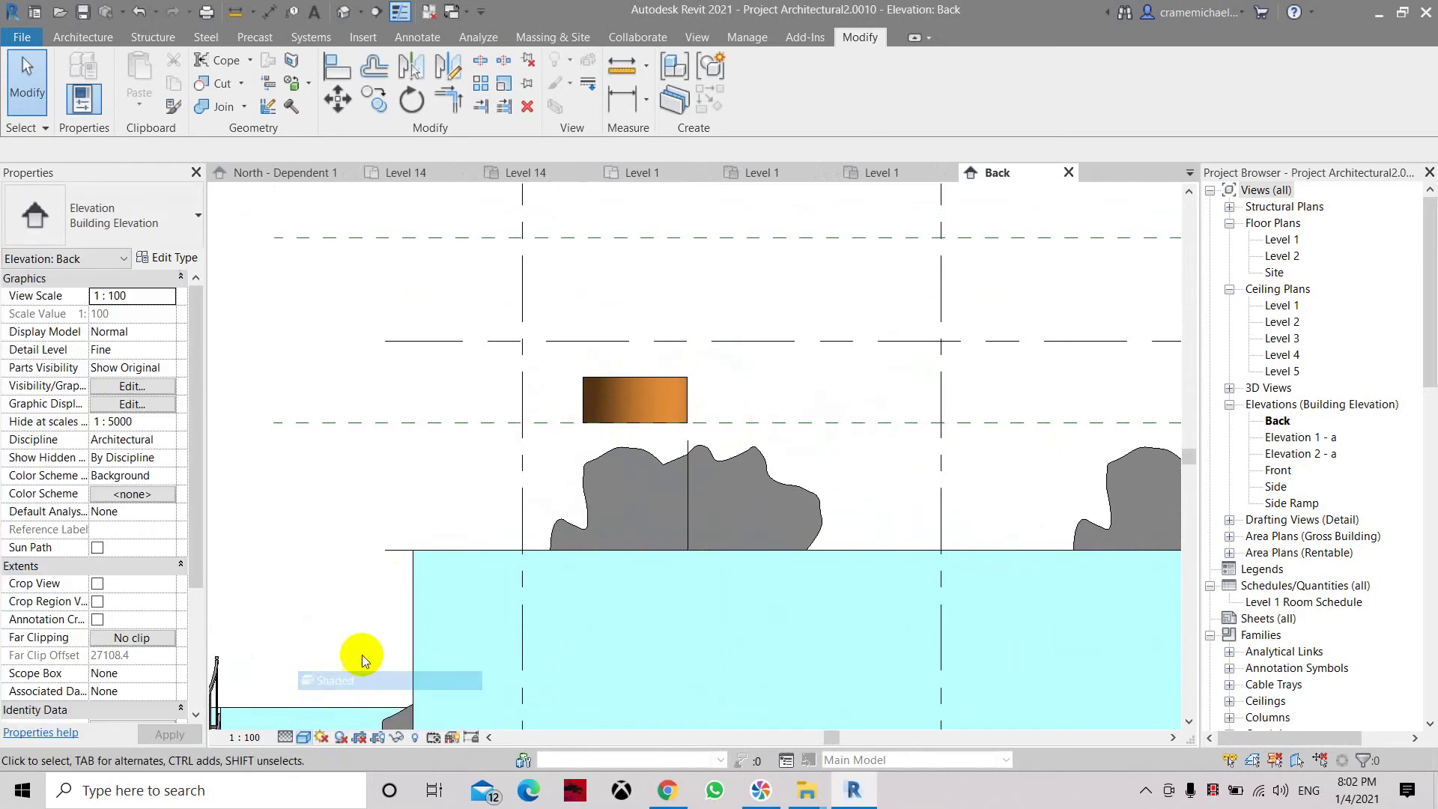
click(303, 737)
click(327, 718)
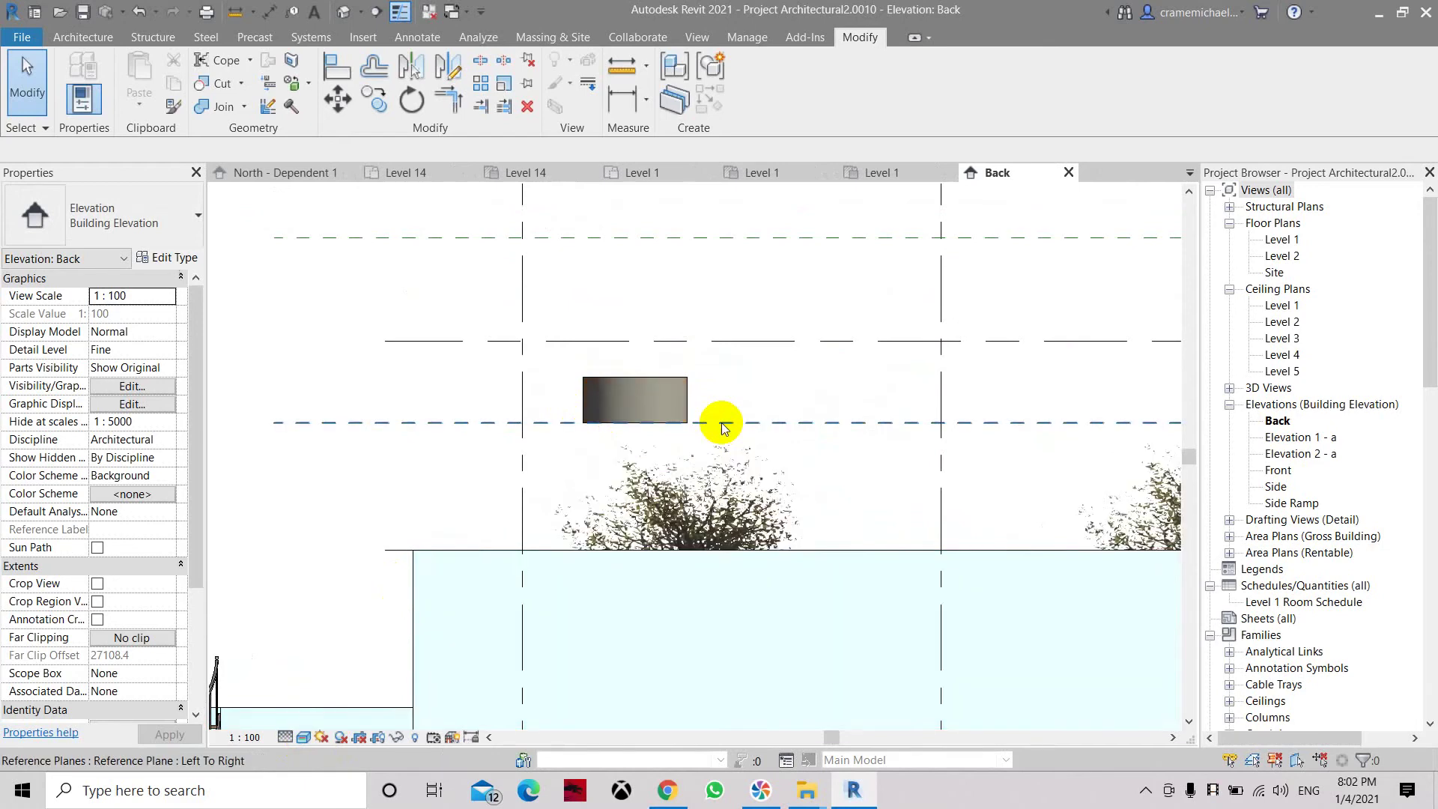
click(305, 739)
click(322, 681)
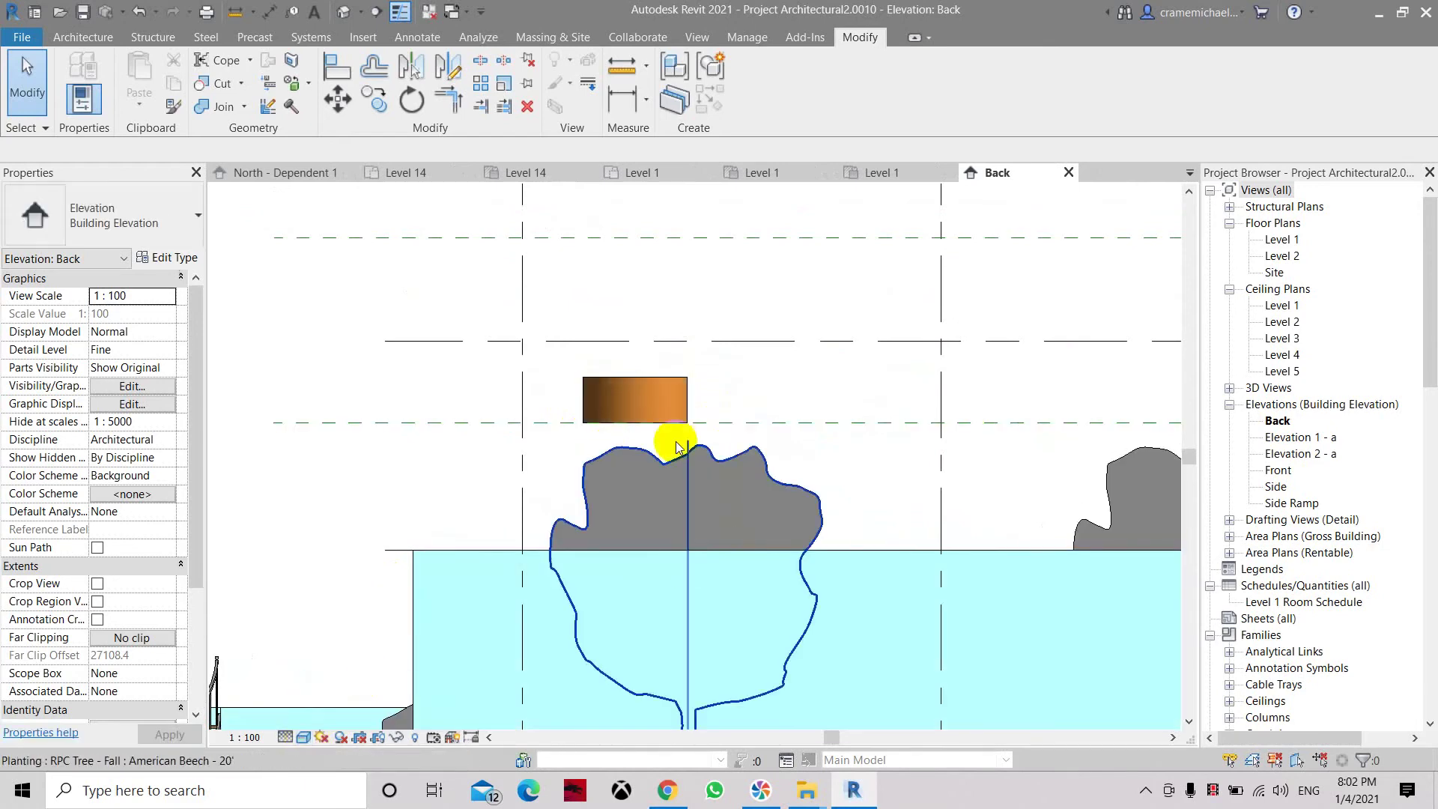
Select the reference plane between Level 4 and Level 5 in the Back elevation to check its name
scroll(676, 444, down, 1)
scroll(675, 443, down, 3)
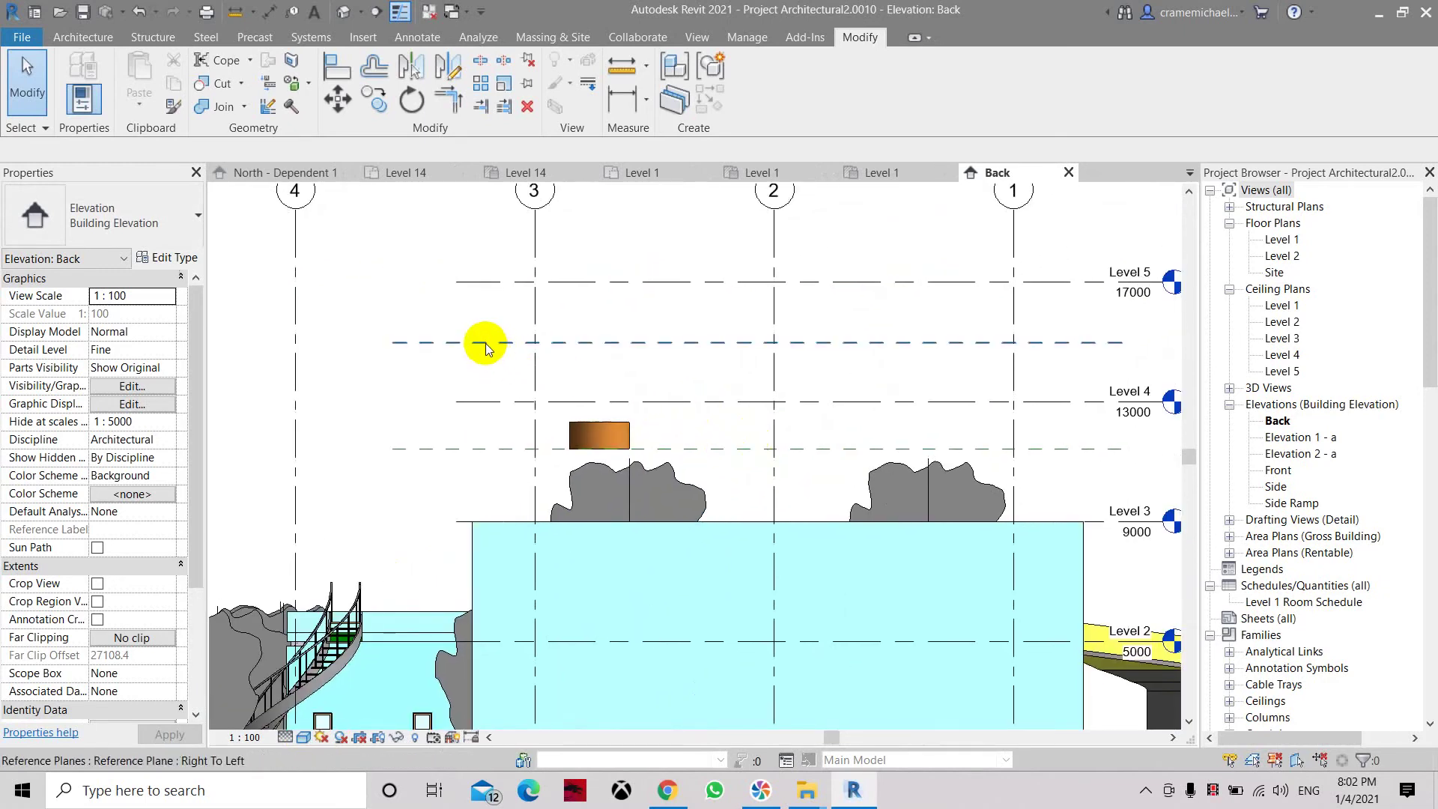
click(484, 345)
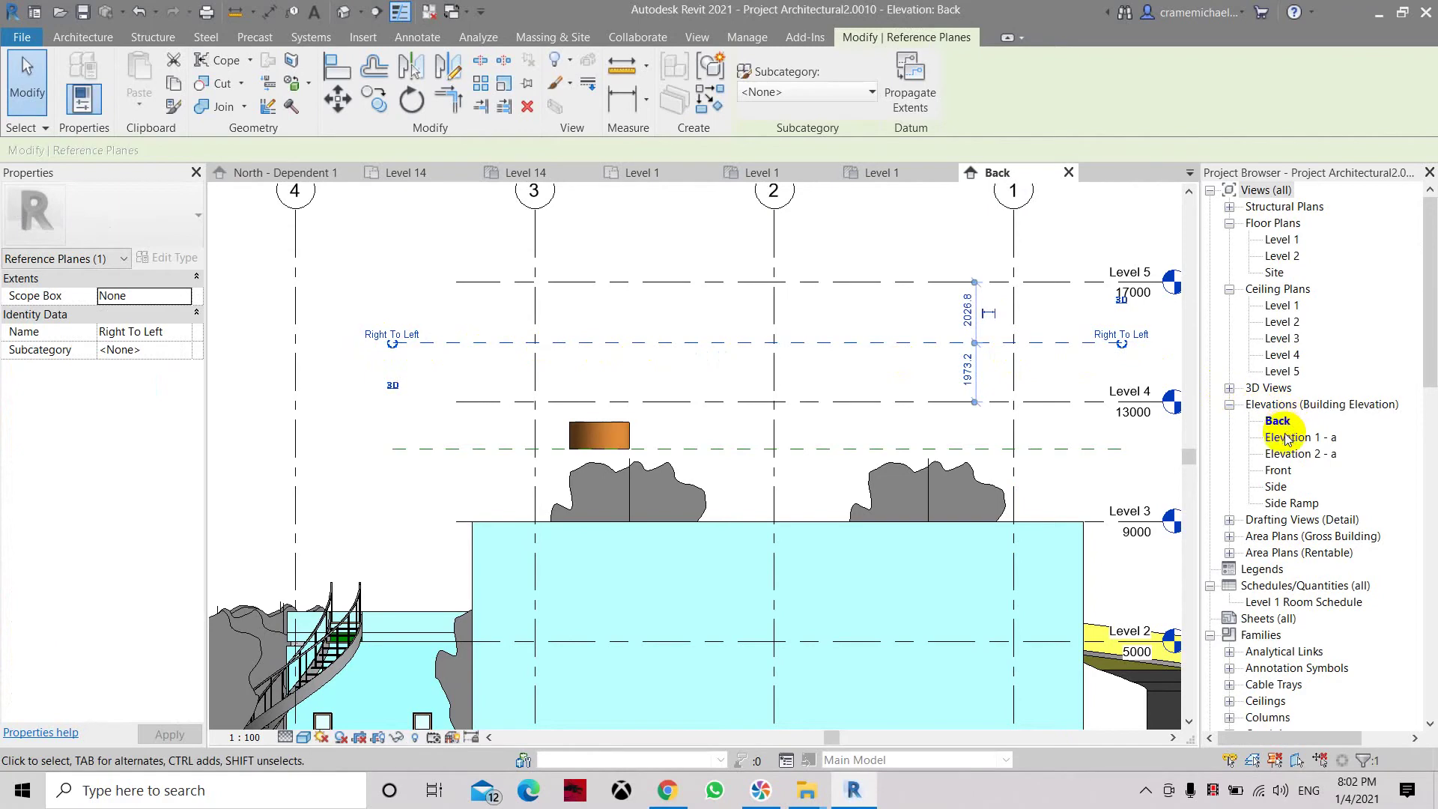
key(Escape)
click(715, 342)
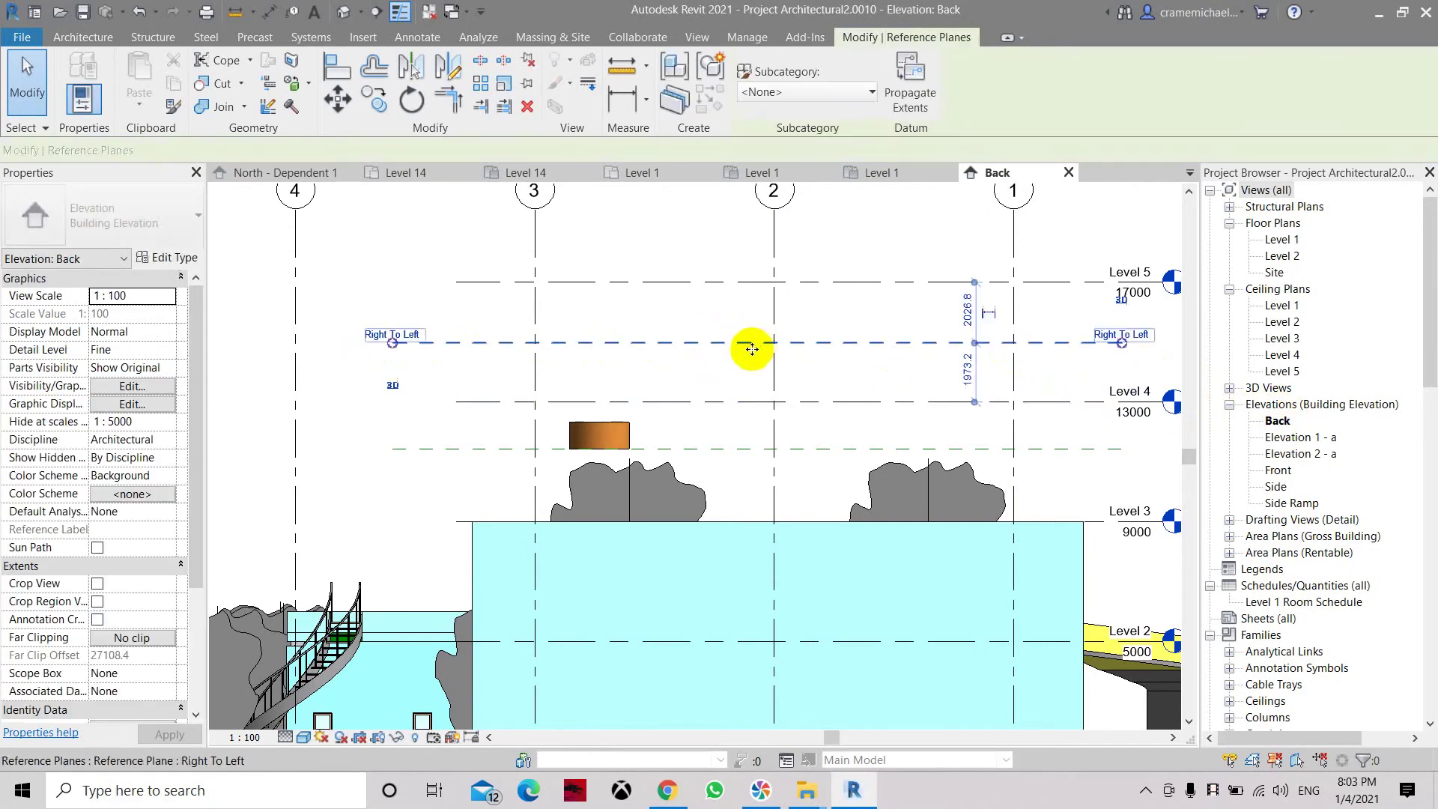
Try to set the work plane to Reference Plane : Right To Left
click(82, 37)
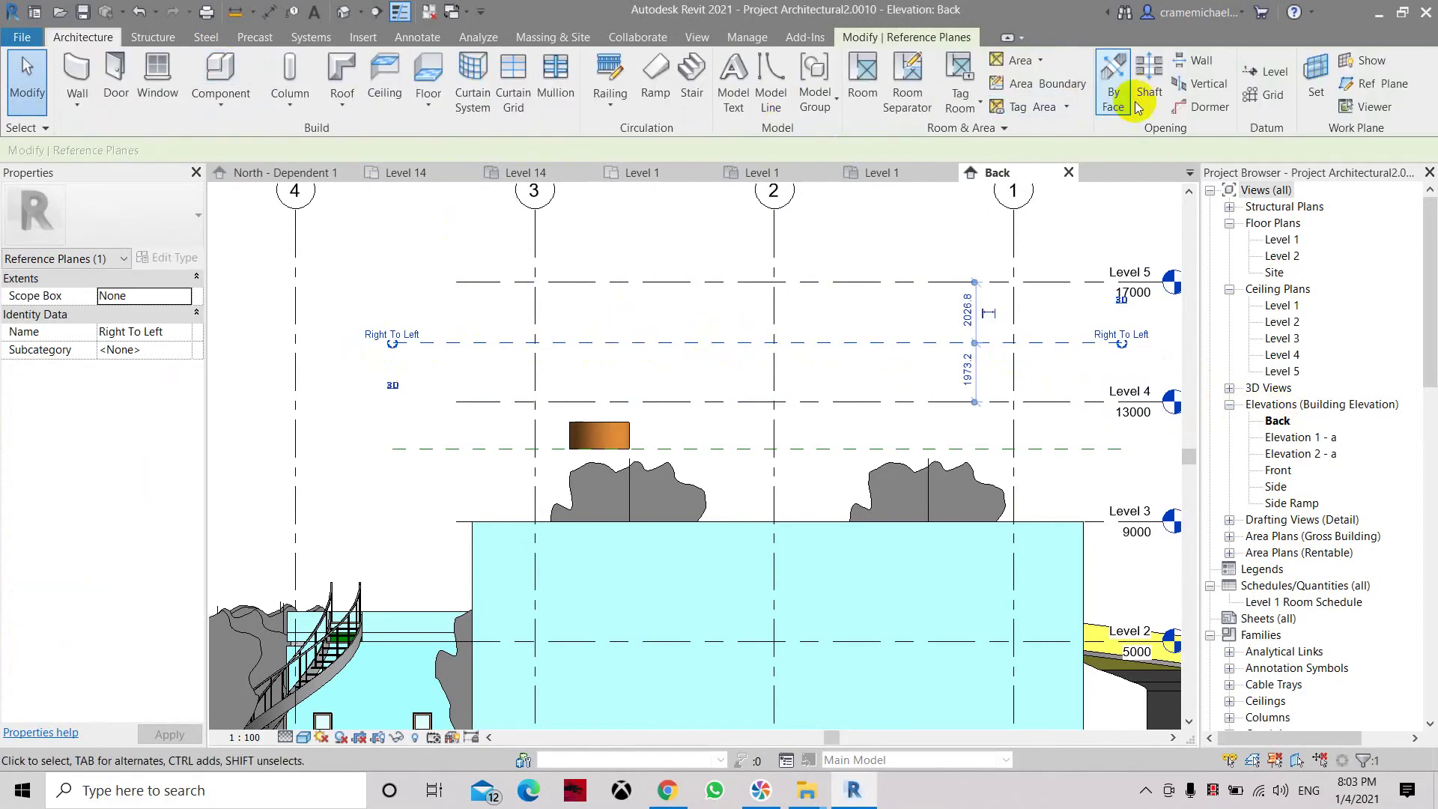
click(1315, 91)
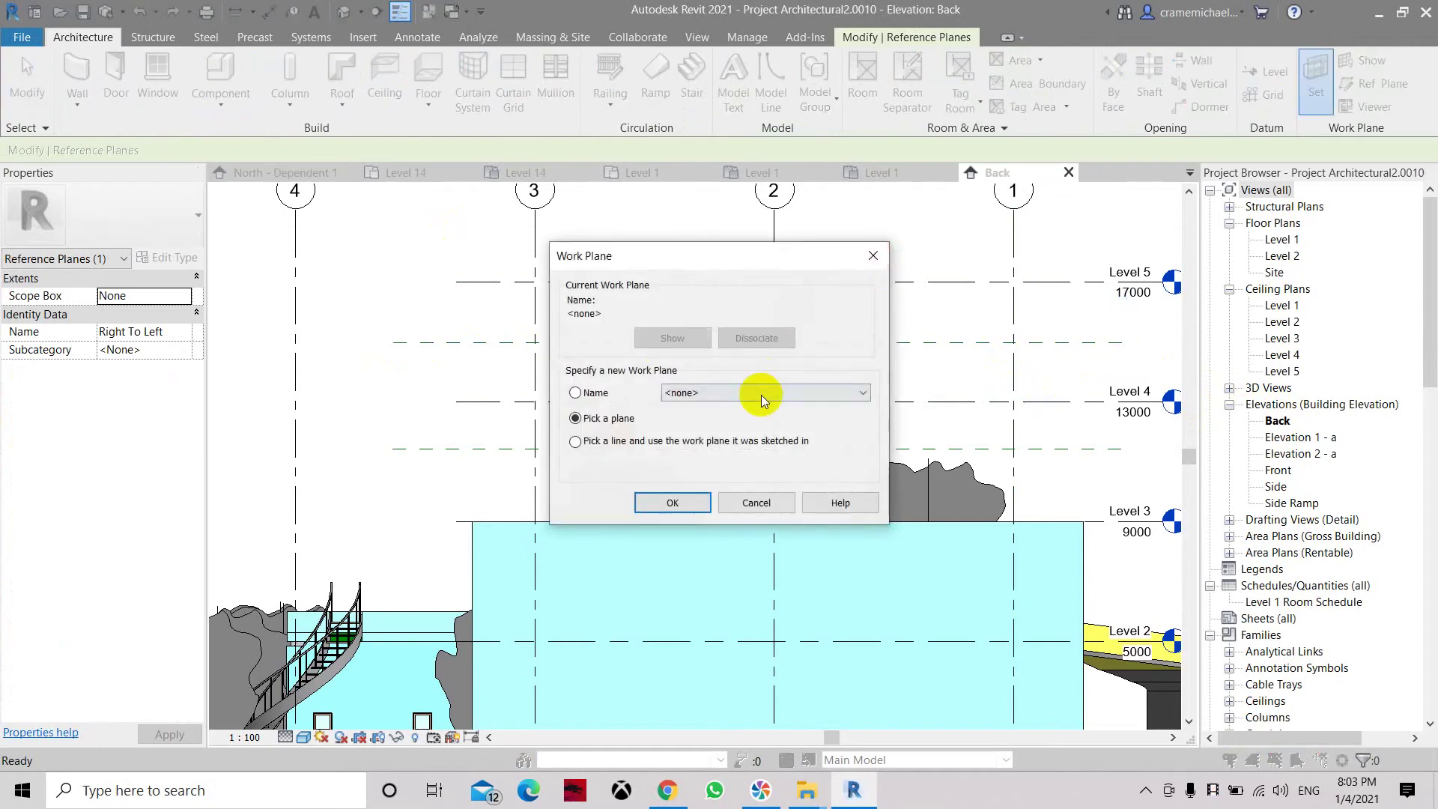
click(760, 394)
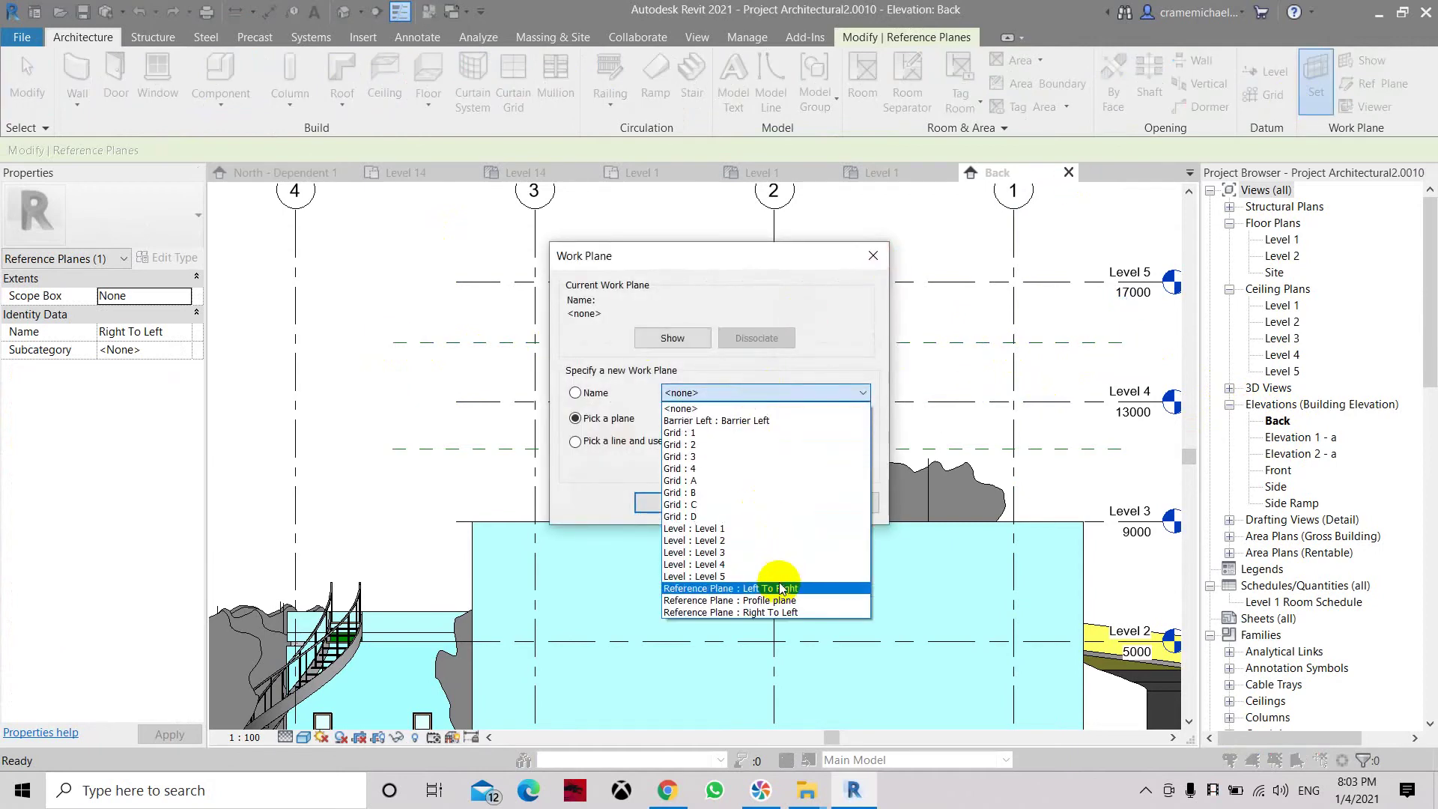
click(775, 612)
click(672, 501)
click(466, 342)
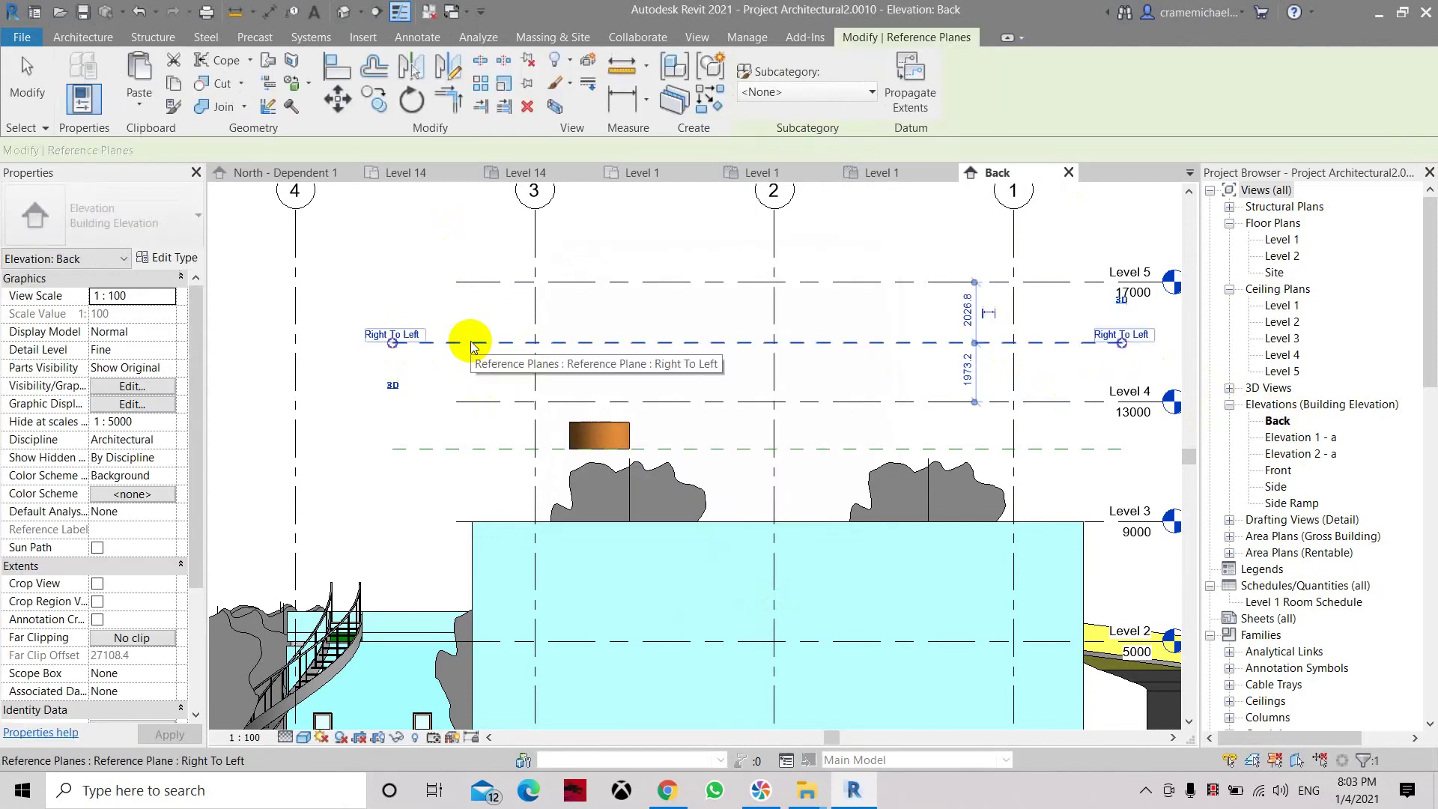
With nothing selected, set the work plane to Reference Plane : Right To Left and open Floor Plan: Level 1 for it
click(90, 37)
key(Escape)
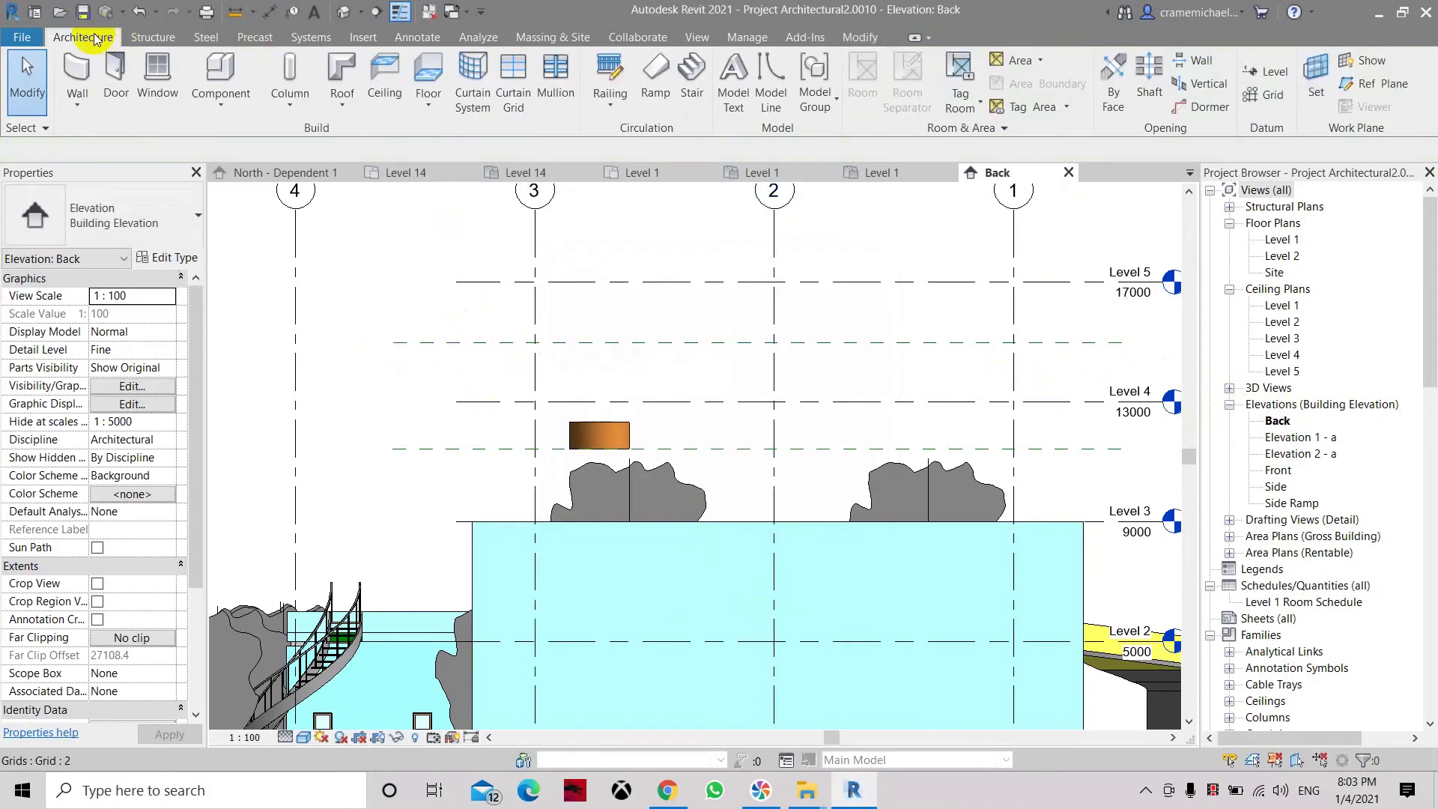
click(1317, 84)
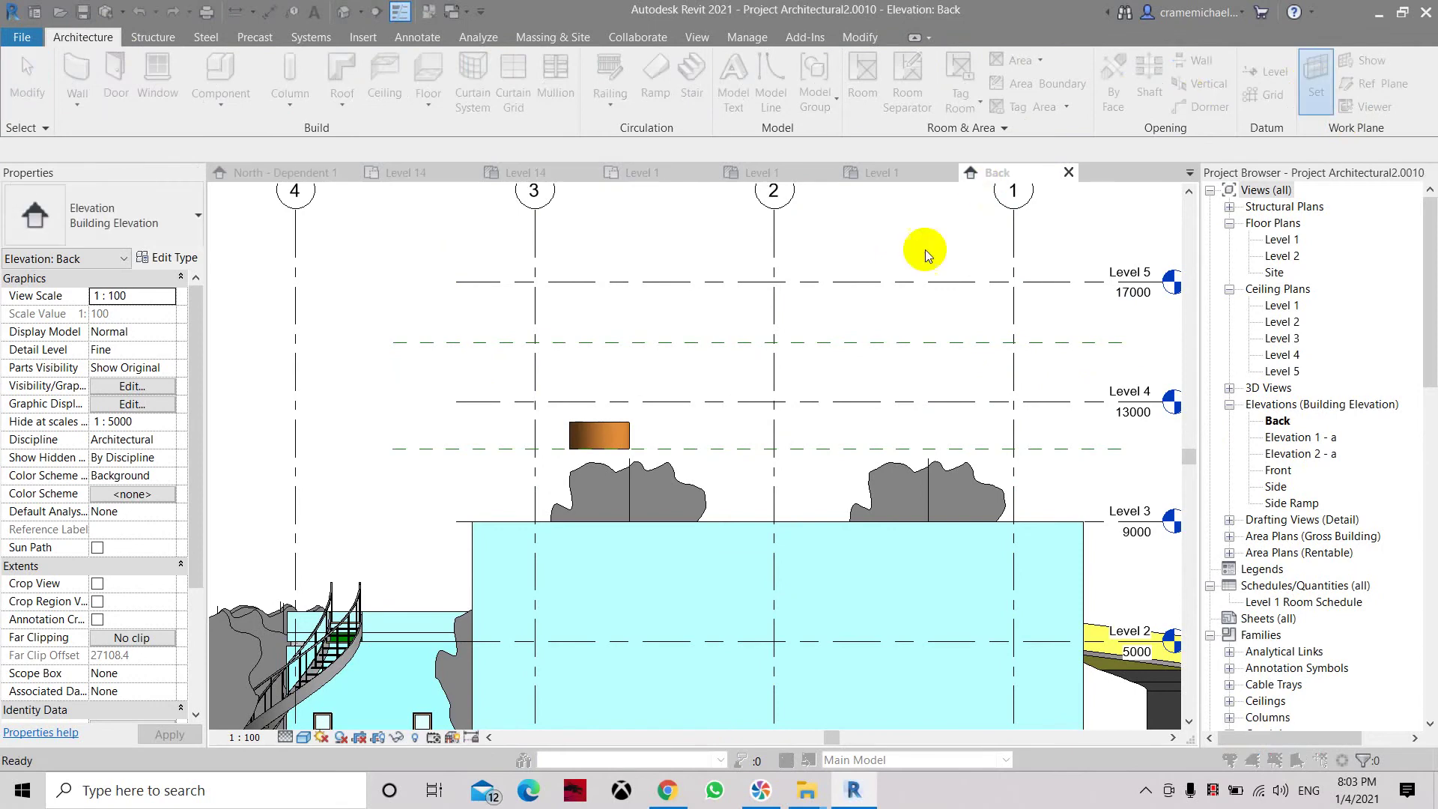
click(861, 392)
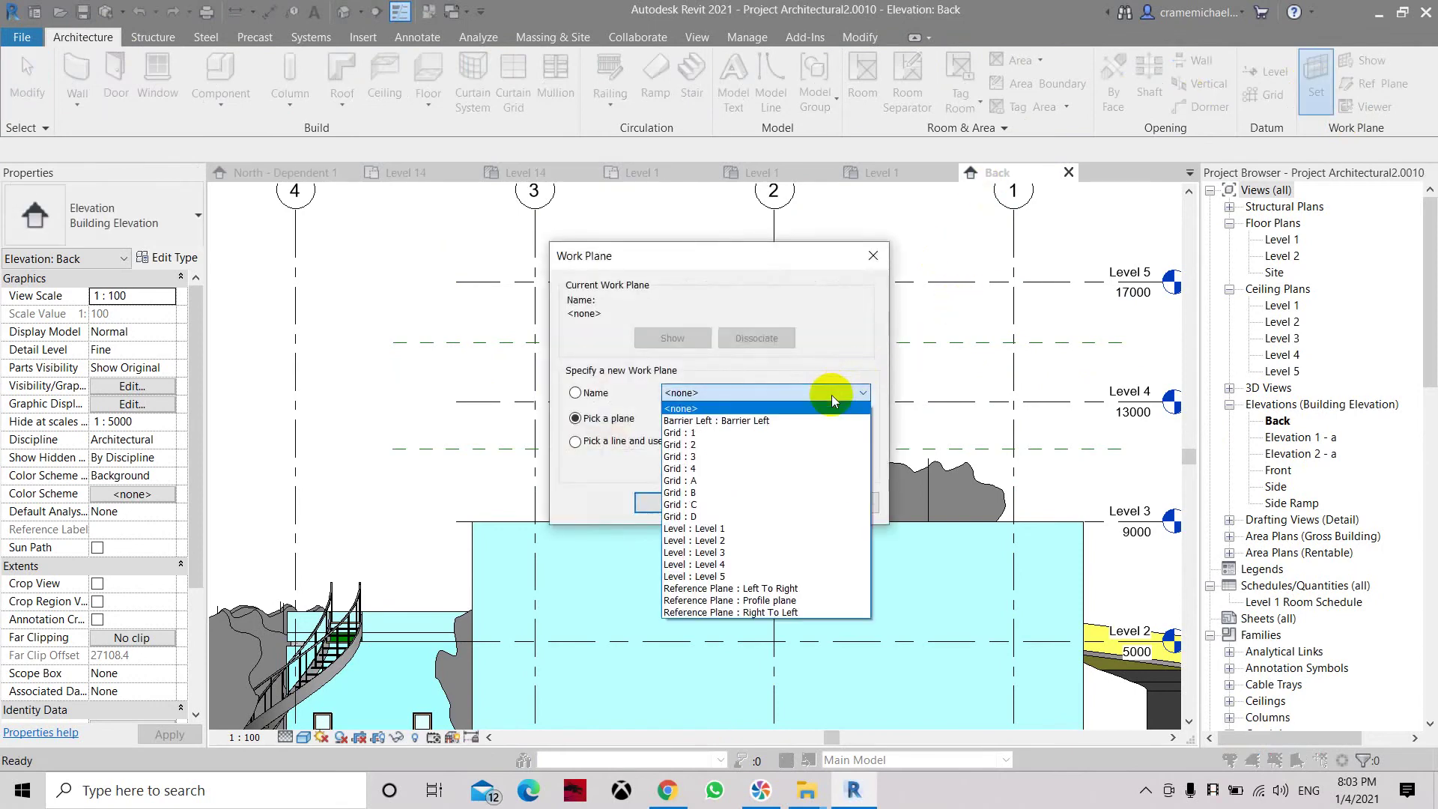
click(778, 612)
click(684, 501)
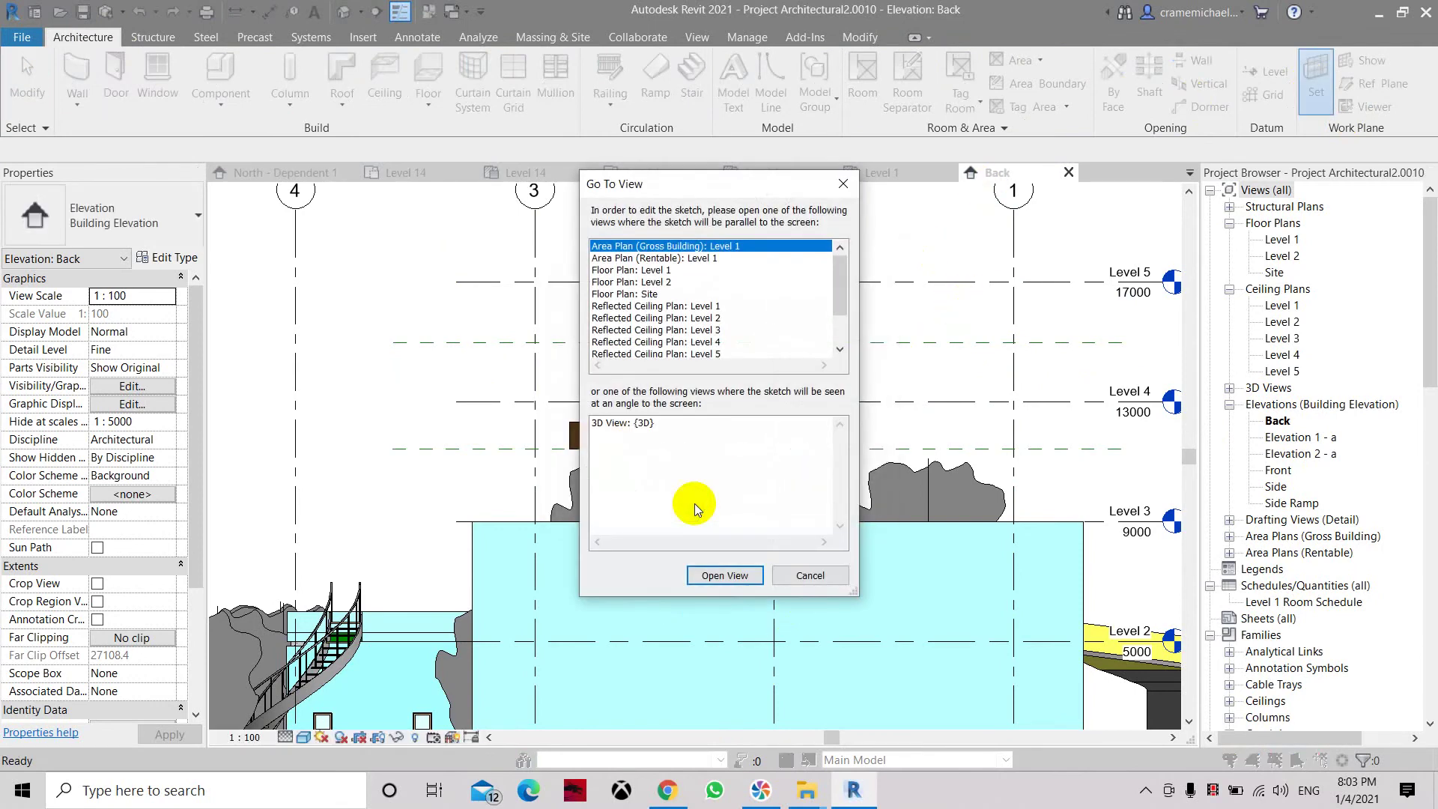
click(667, 271)
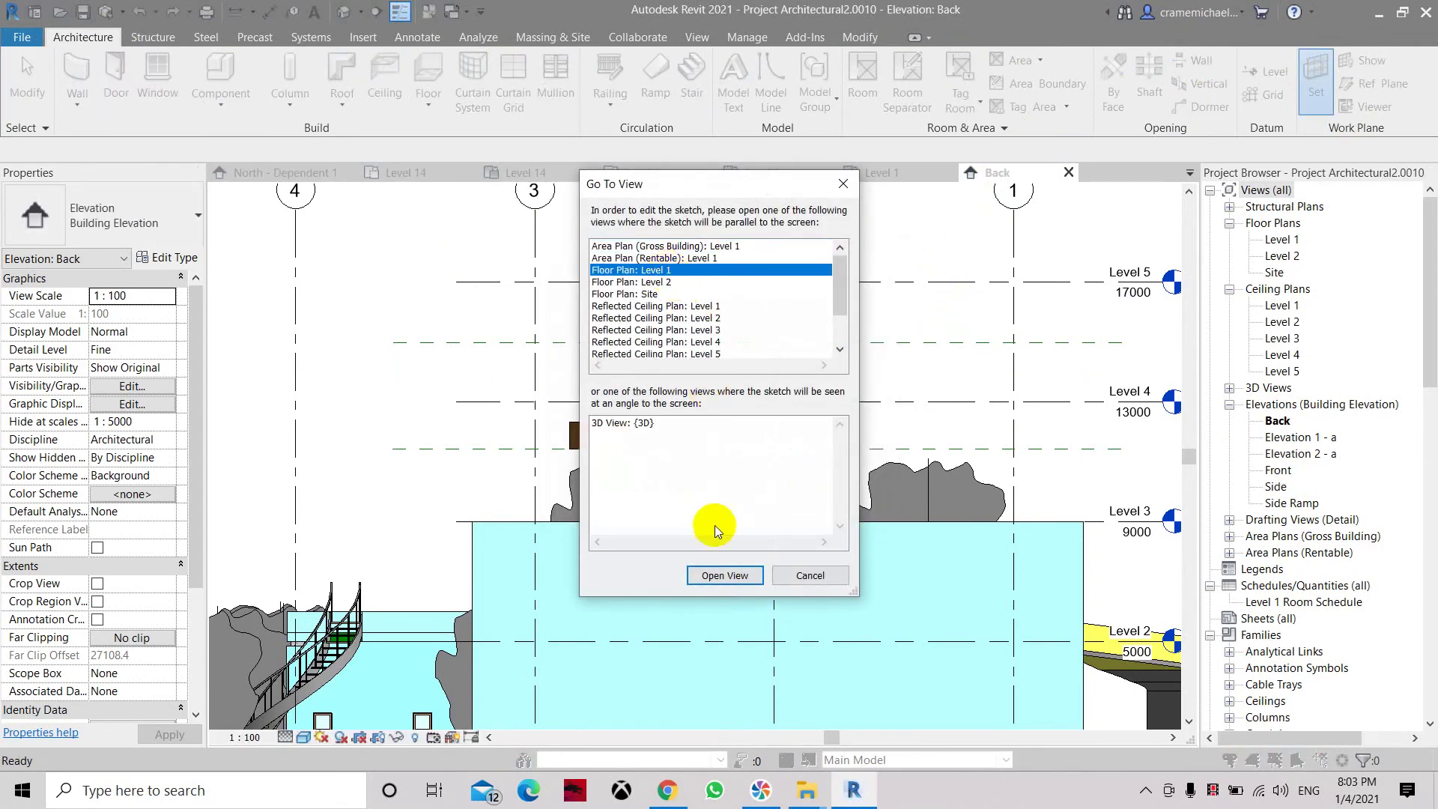
click(735, 574)
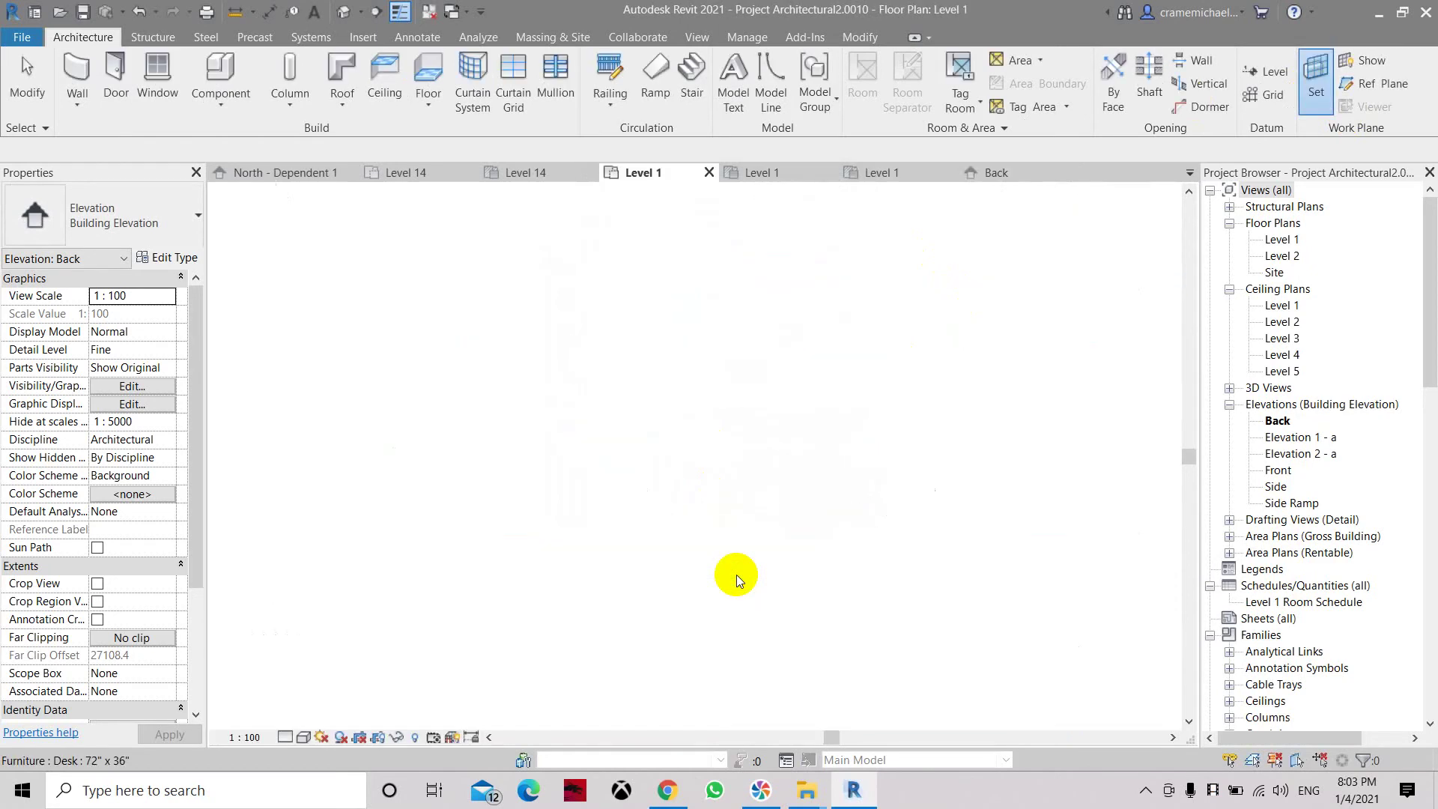
Place a ReferenceBased component on the work plane in the Level 1 plan, in the open area between grids 2 and 3 near the restrooms
click(224, 93)
click(240, 135)
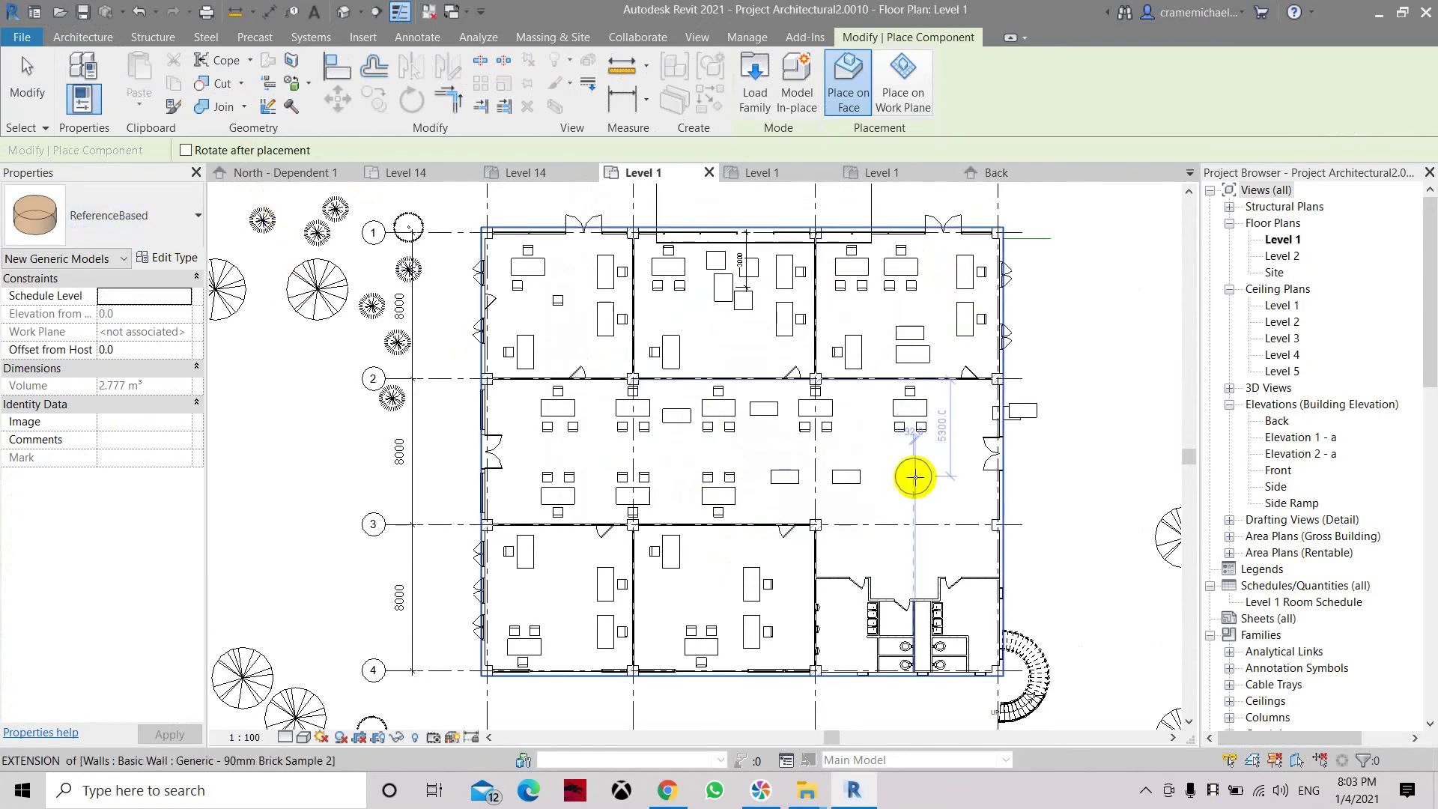
click(907, 101)
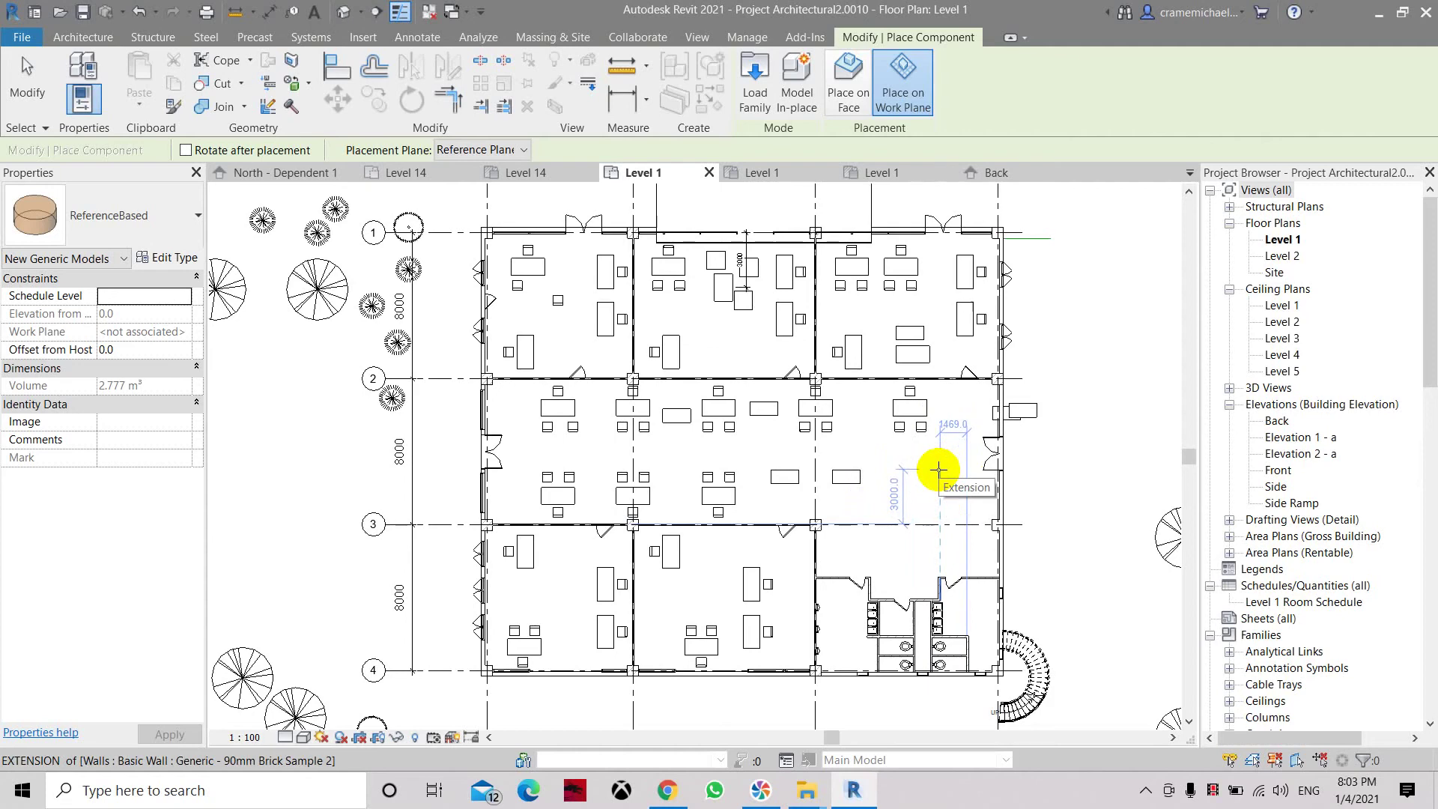
click(938, 469)
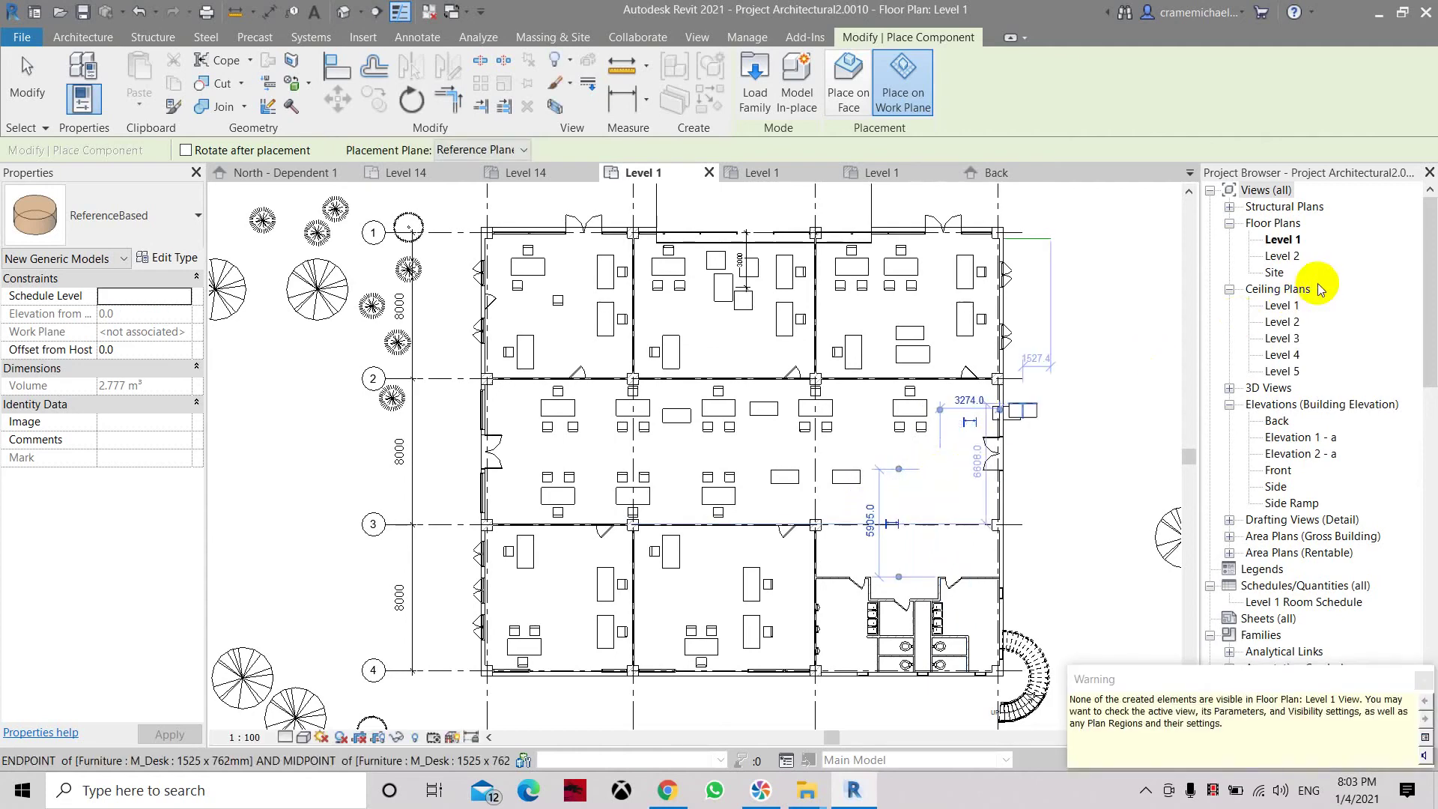
Open the 3D view to examine both placed cylinders above the roof and end component placement
click(346, 12)
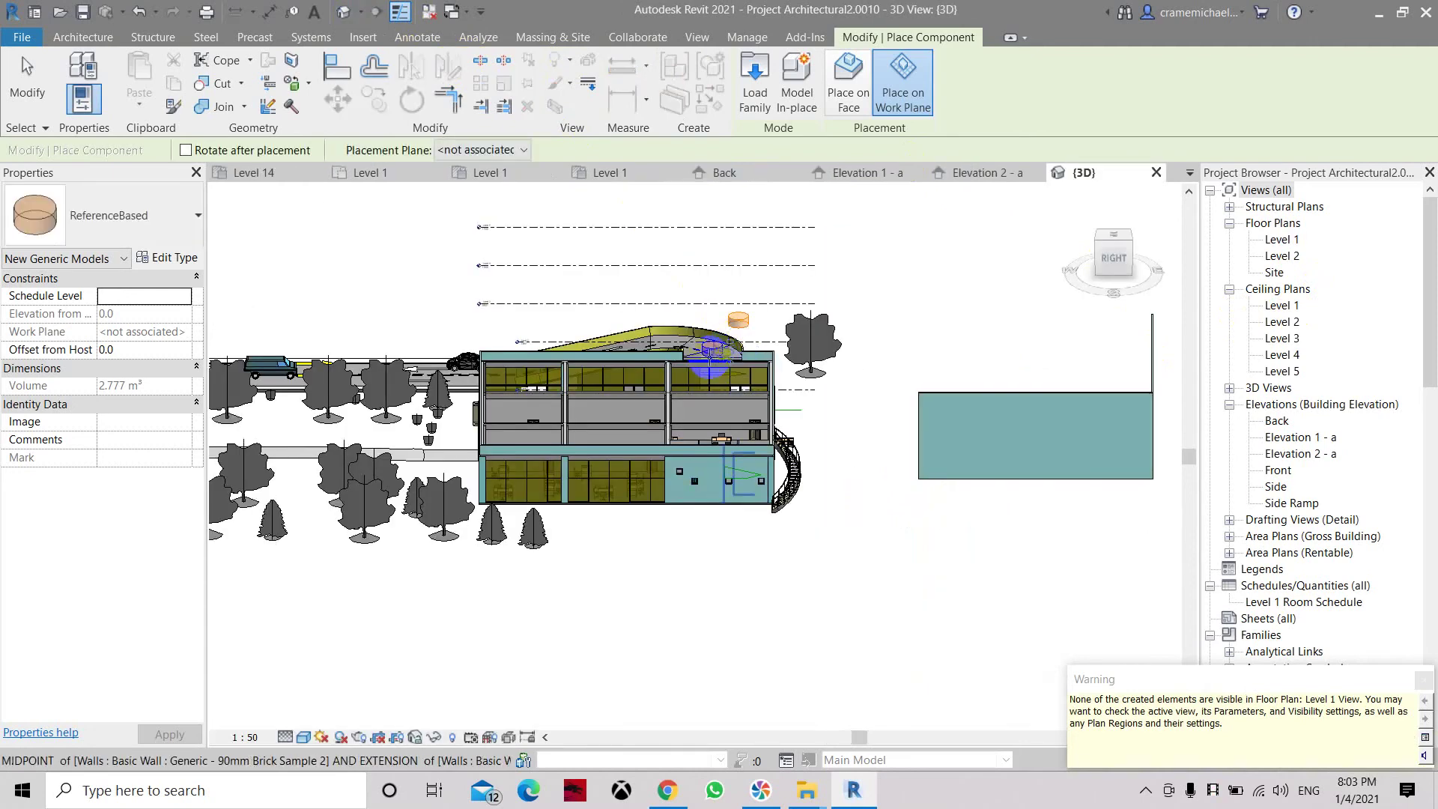
scroll(710, 358, up, 5)
key(Escape)
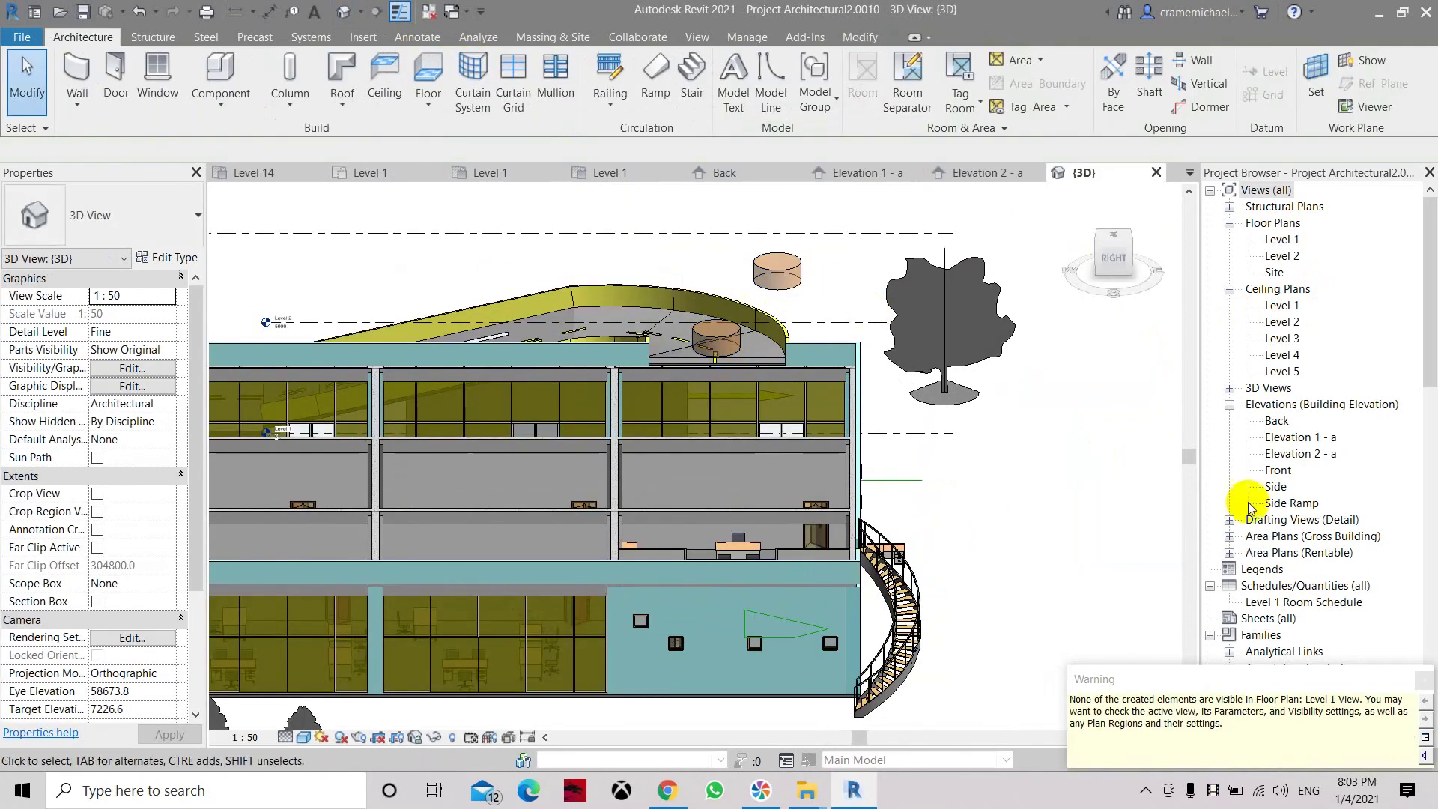
Open the Back elevation and select the Right To Left and Left To Right reference planes in turn to compare each cylinder's orientation
double_click(1277, 421)
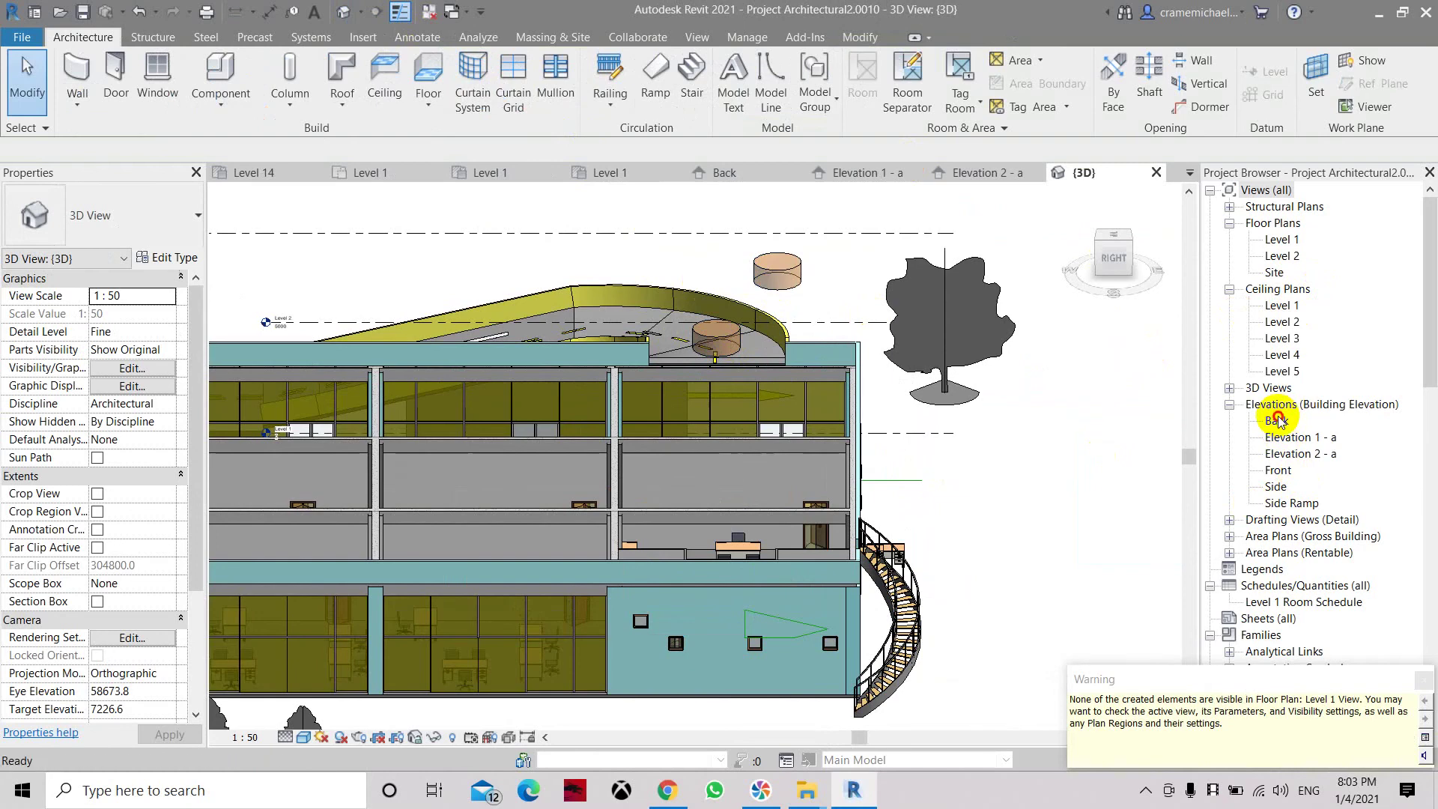
middle_drag(791, 403, 731, 384)
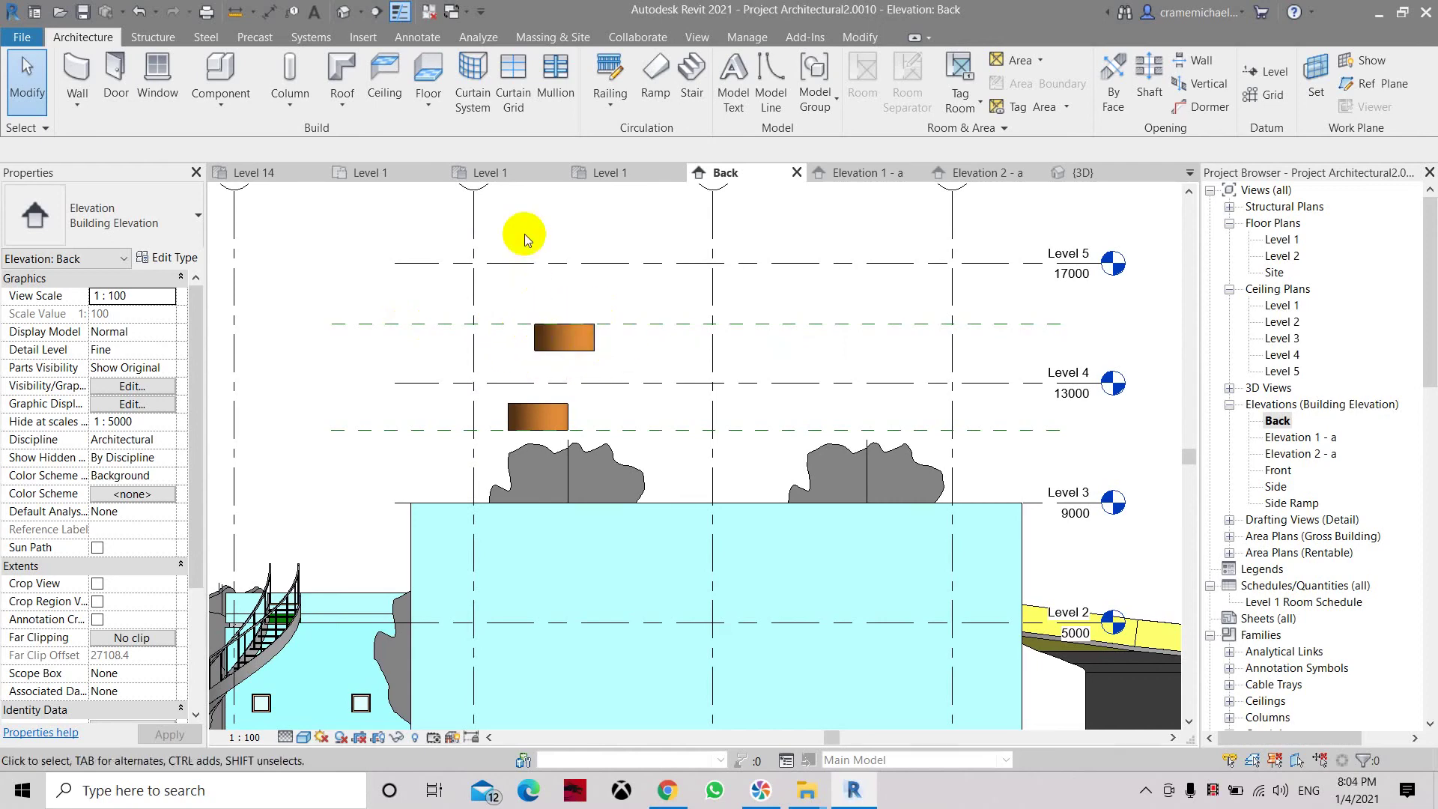
click(391, 324)
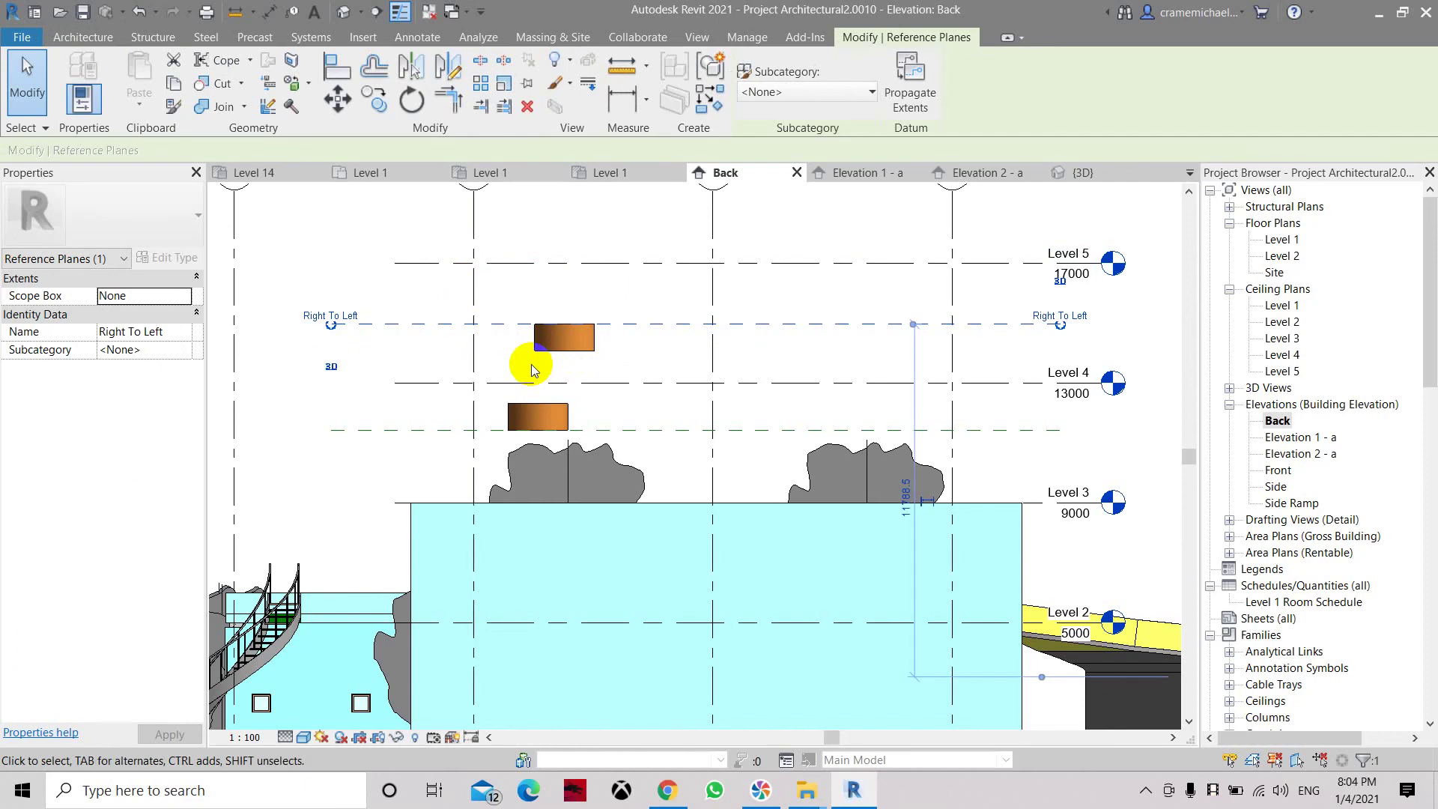
click(403, 433)
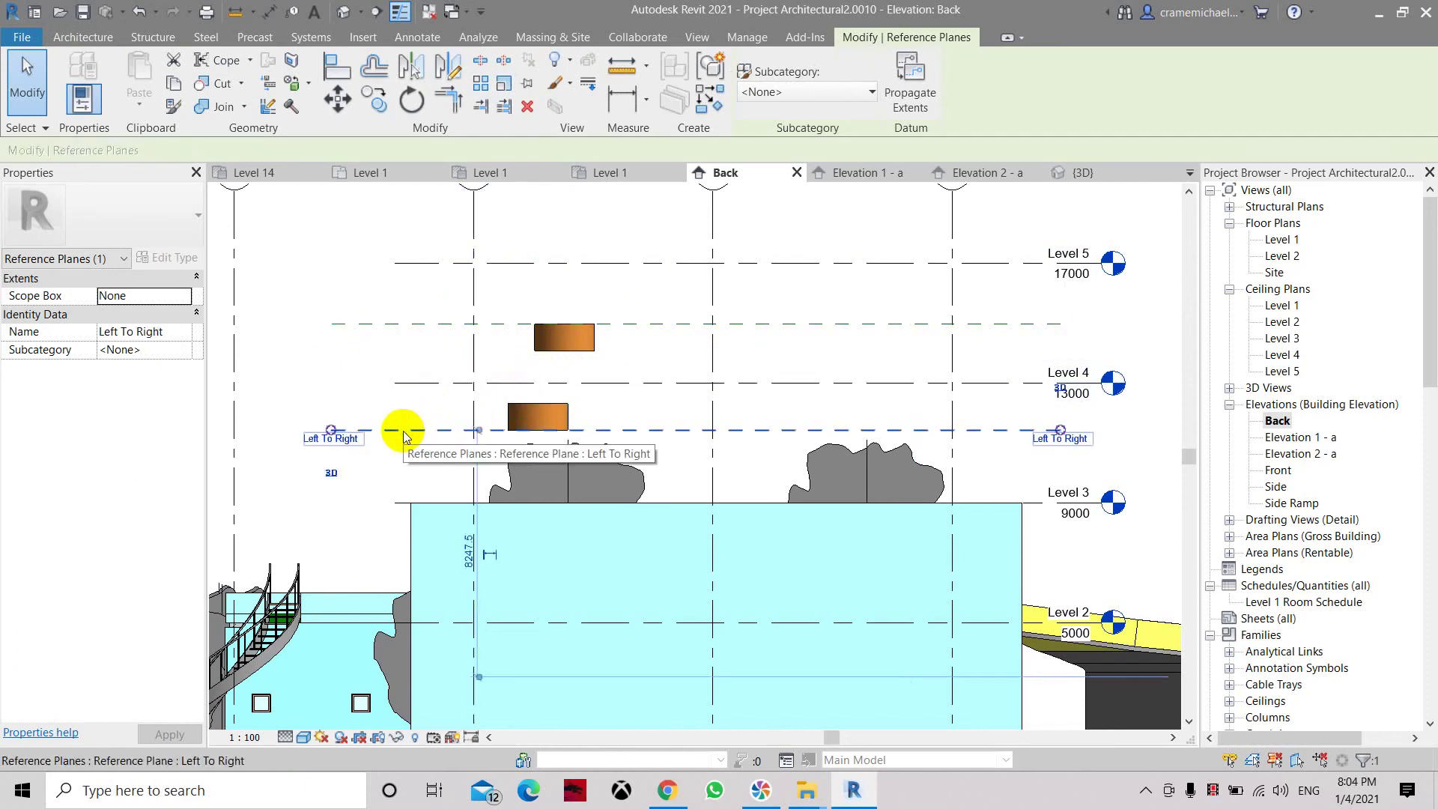
click(416, 325)
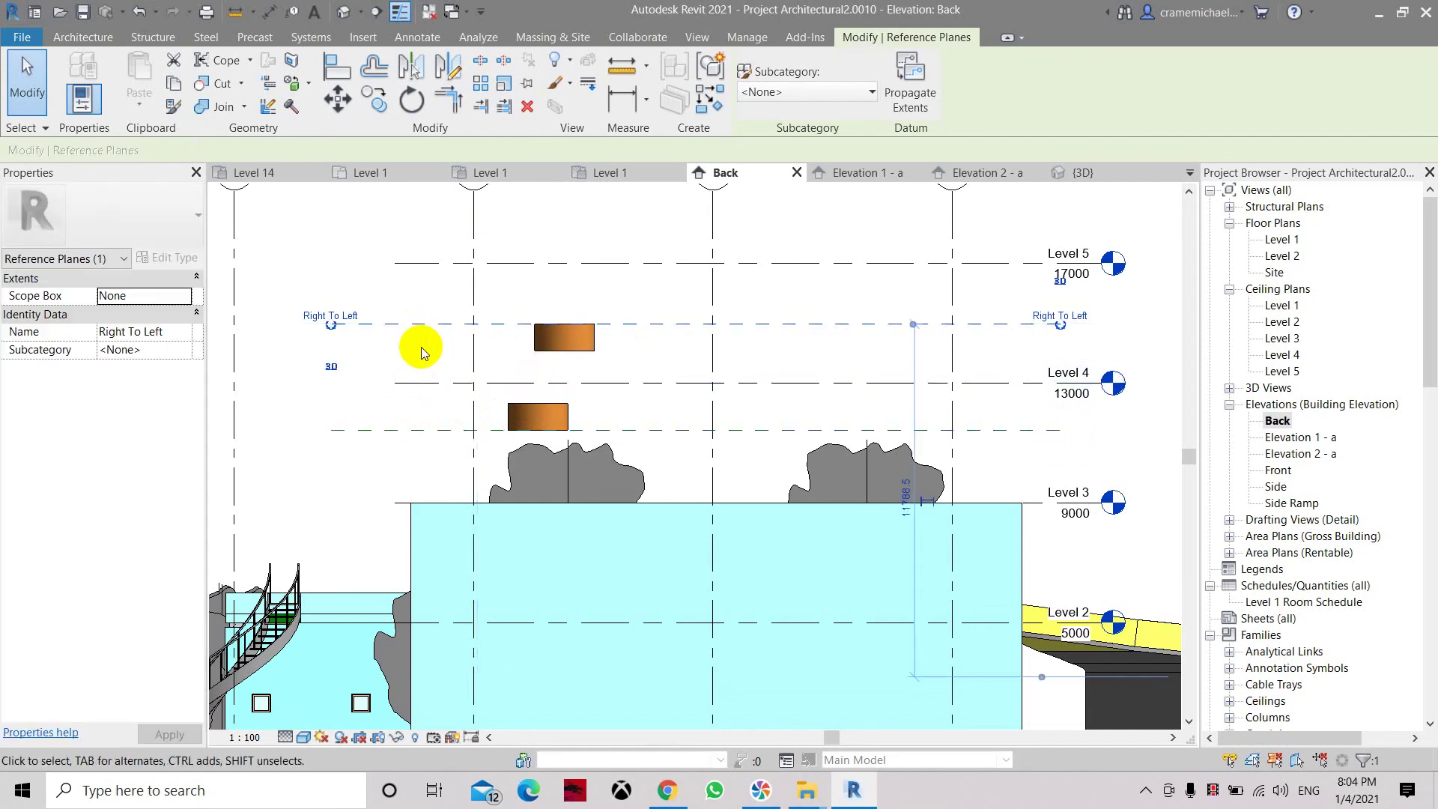